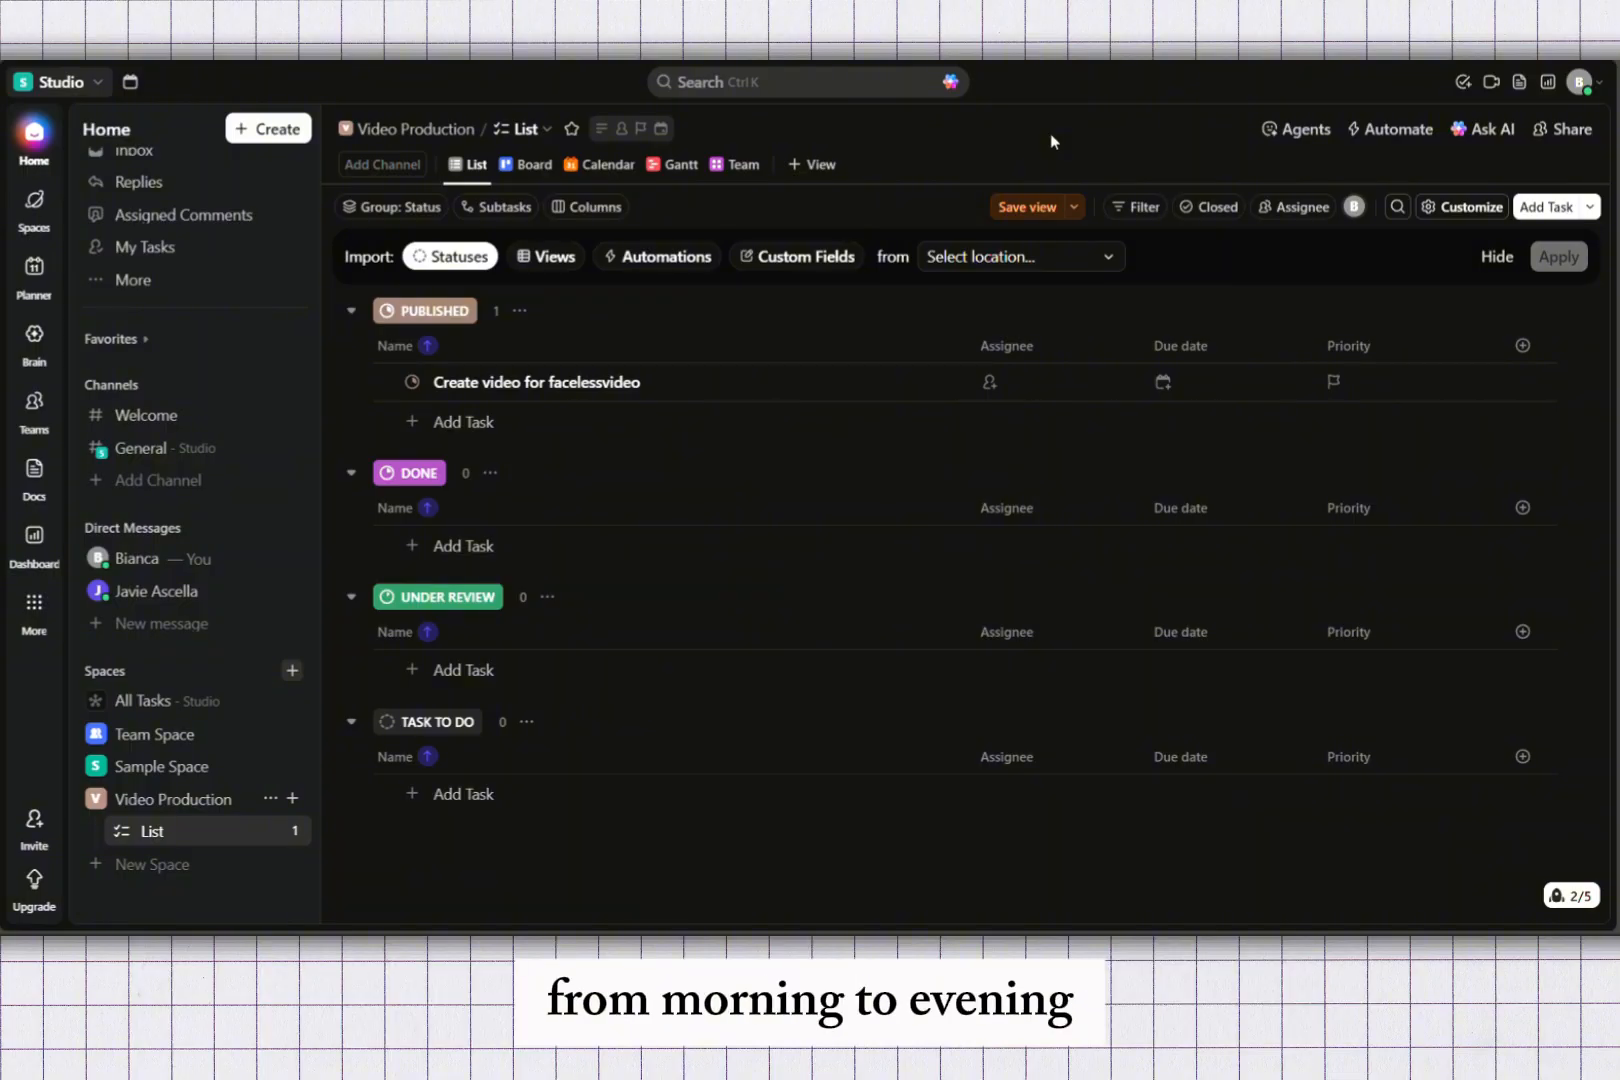
Open the Inbox.
{"action": "scroll", "coordinate": [130, 280], "scroll_direction": "up", "scroll_amount": 1}
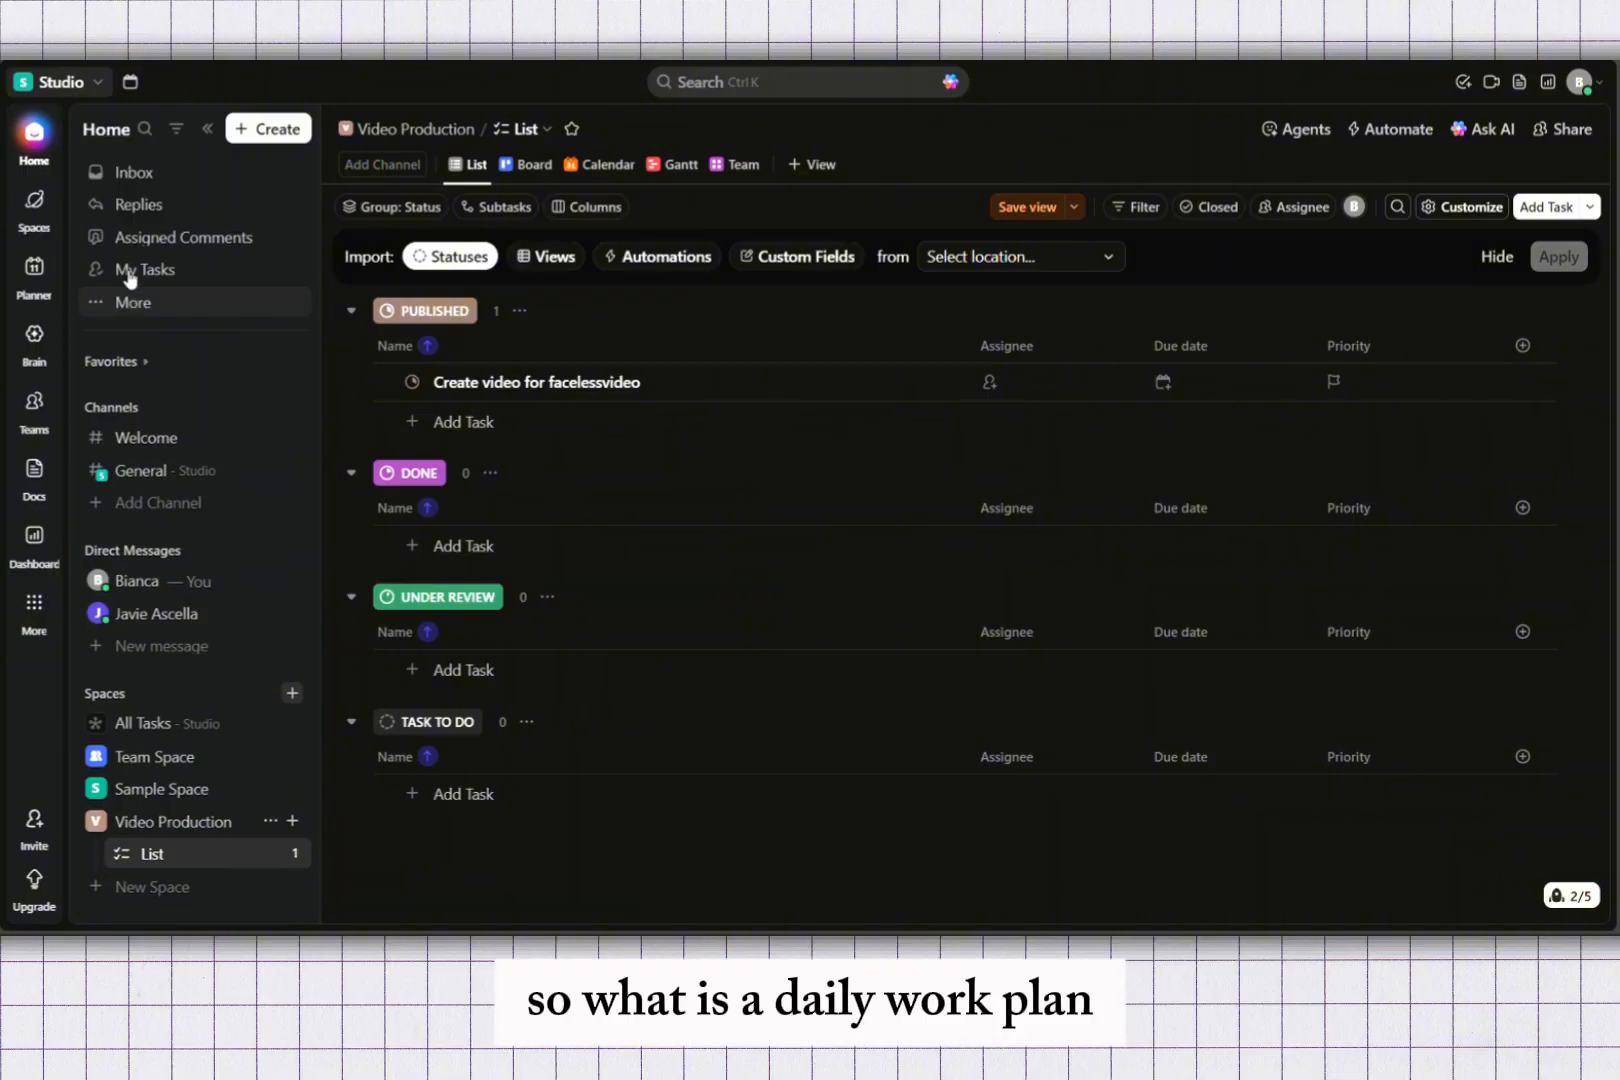
{"action": "left_click", "coordinate": [201, 175]}
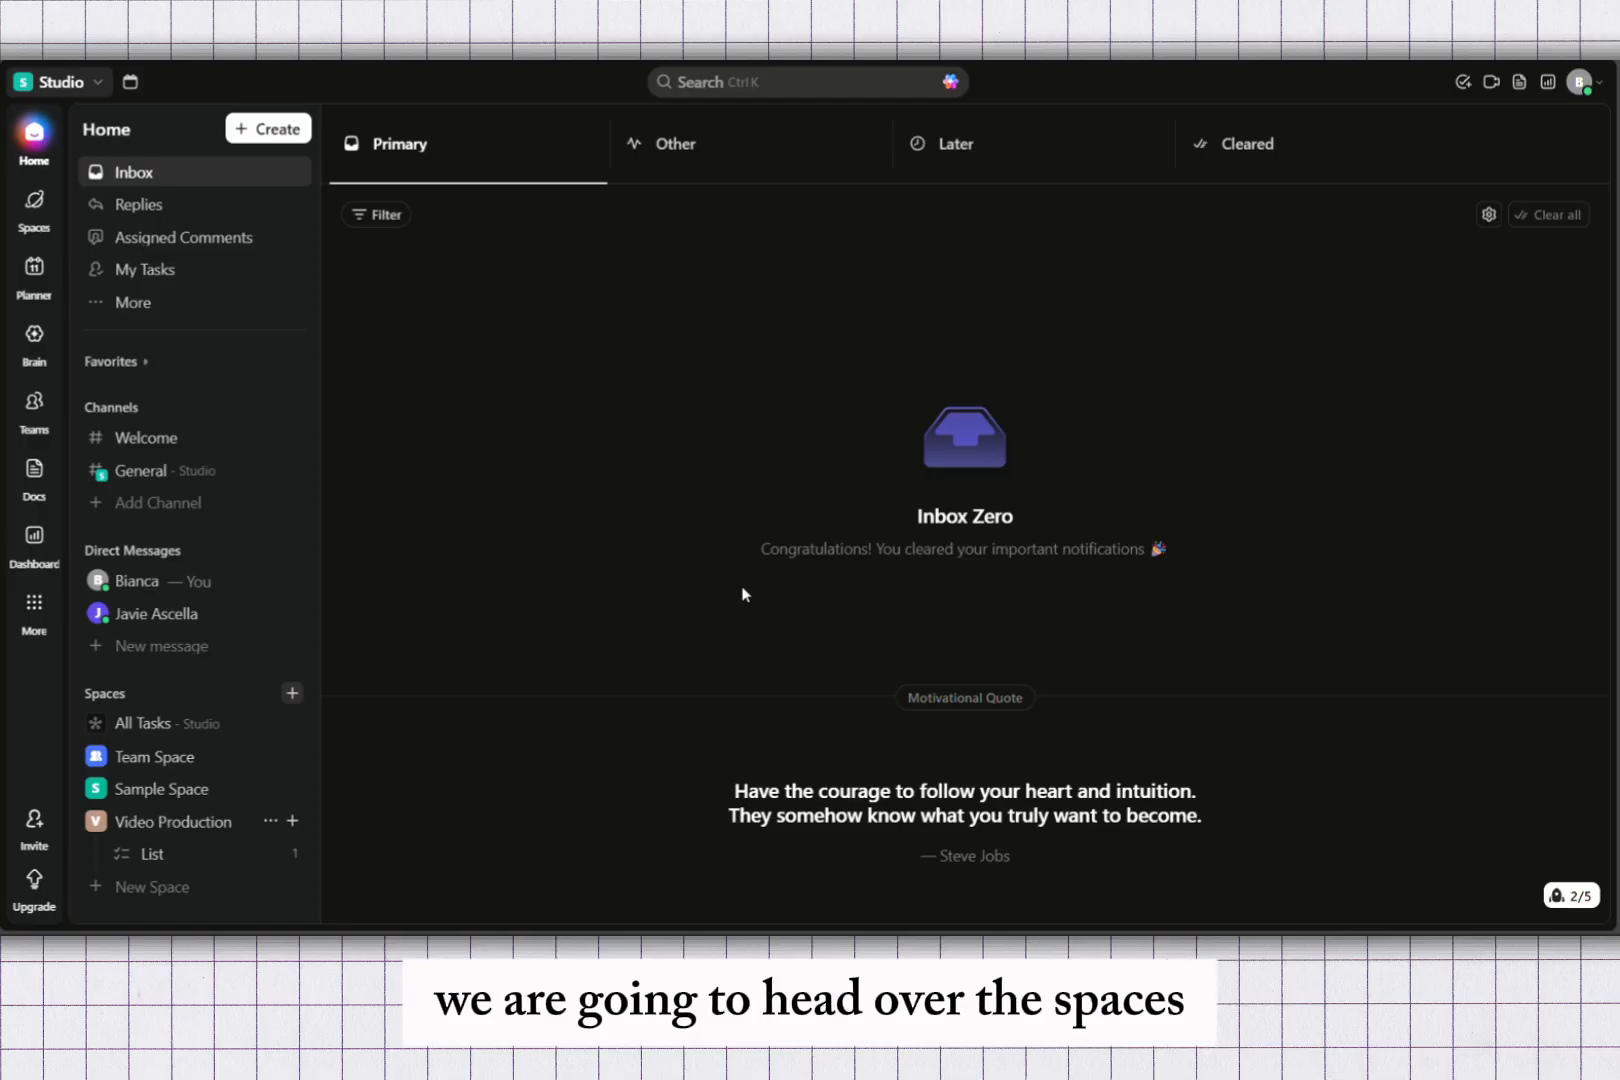
Start a new space named "Daily Plans" and continue to its workflow setup.
{"action": "scroll", "coordinate": [150, 675], "scroll_direction": "down", "scroll_amount": 1}
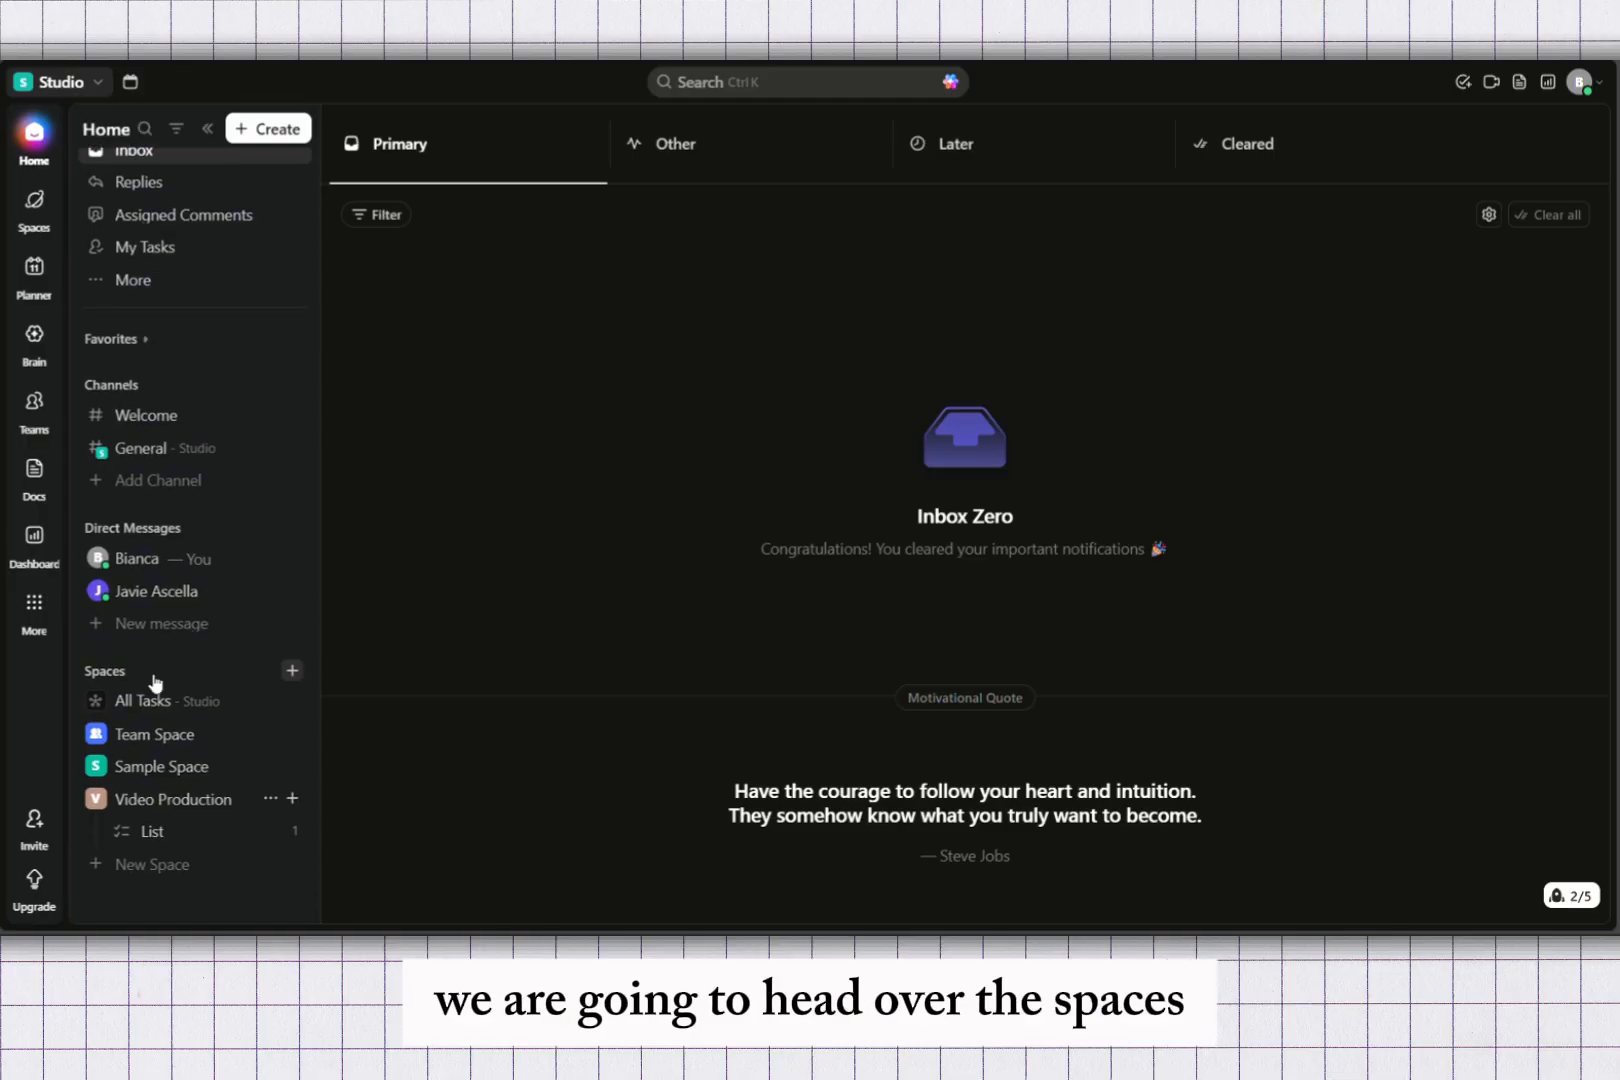
{"action": "left_click", "coordinate": [293, 672]}
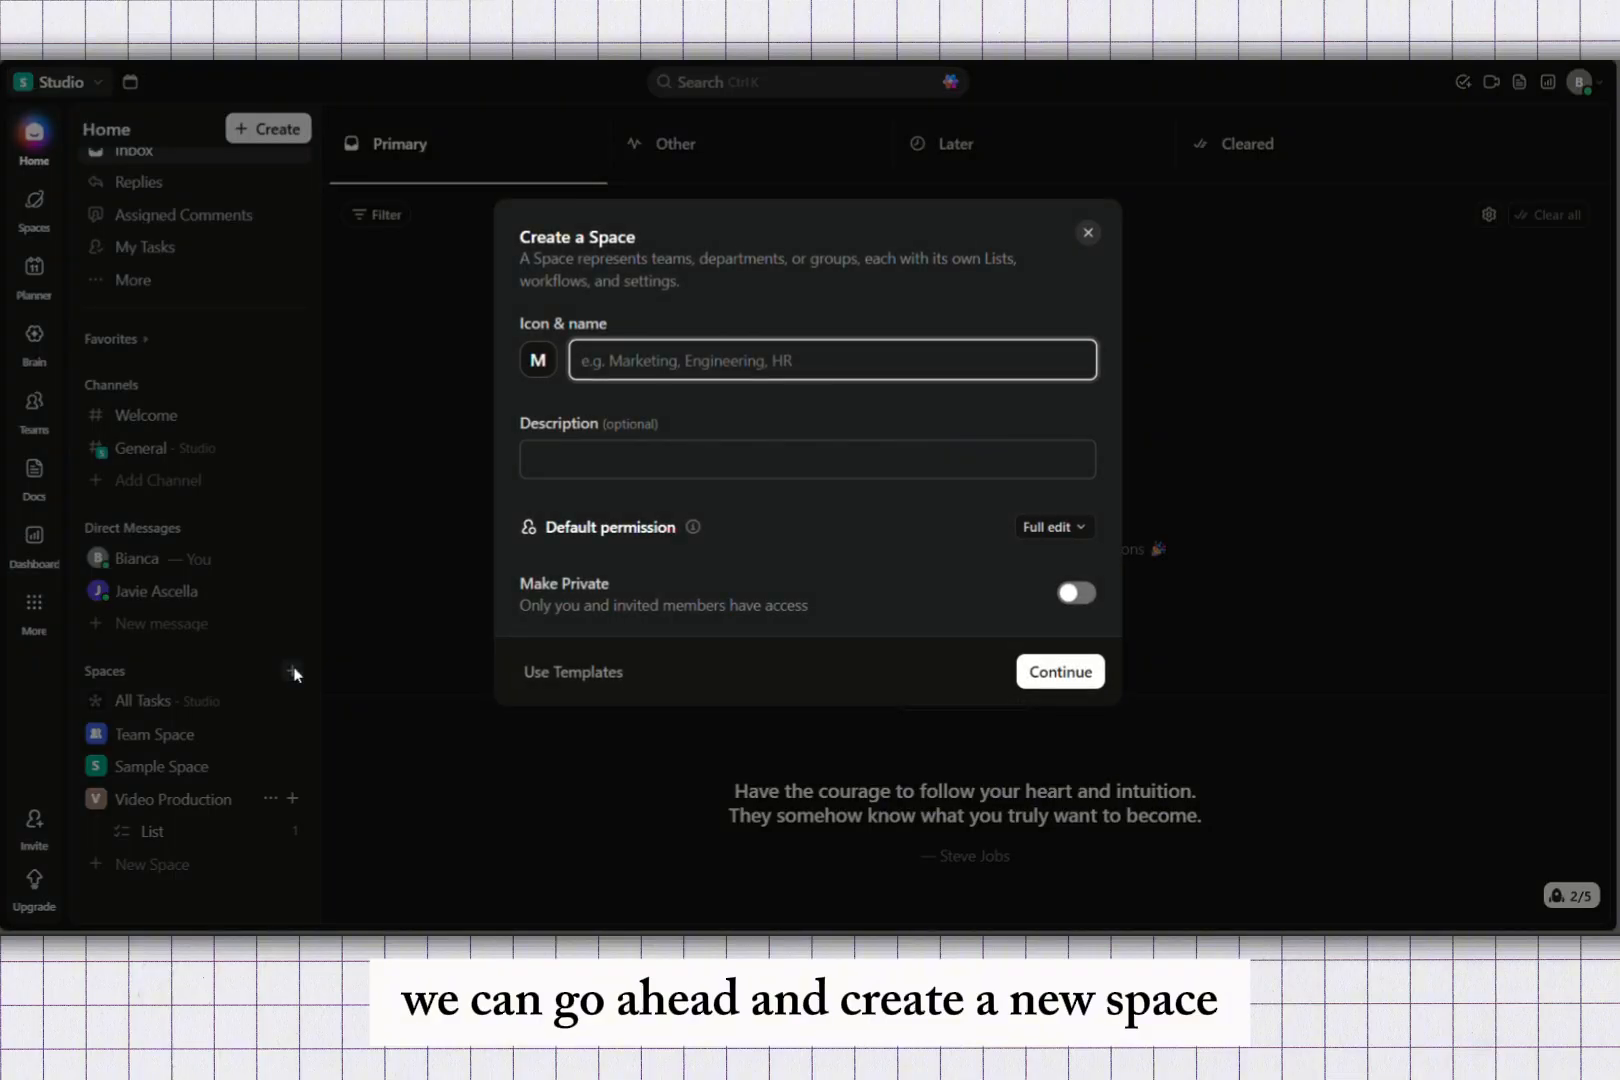
{"action": "type", "text": "Daily Task"}
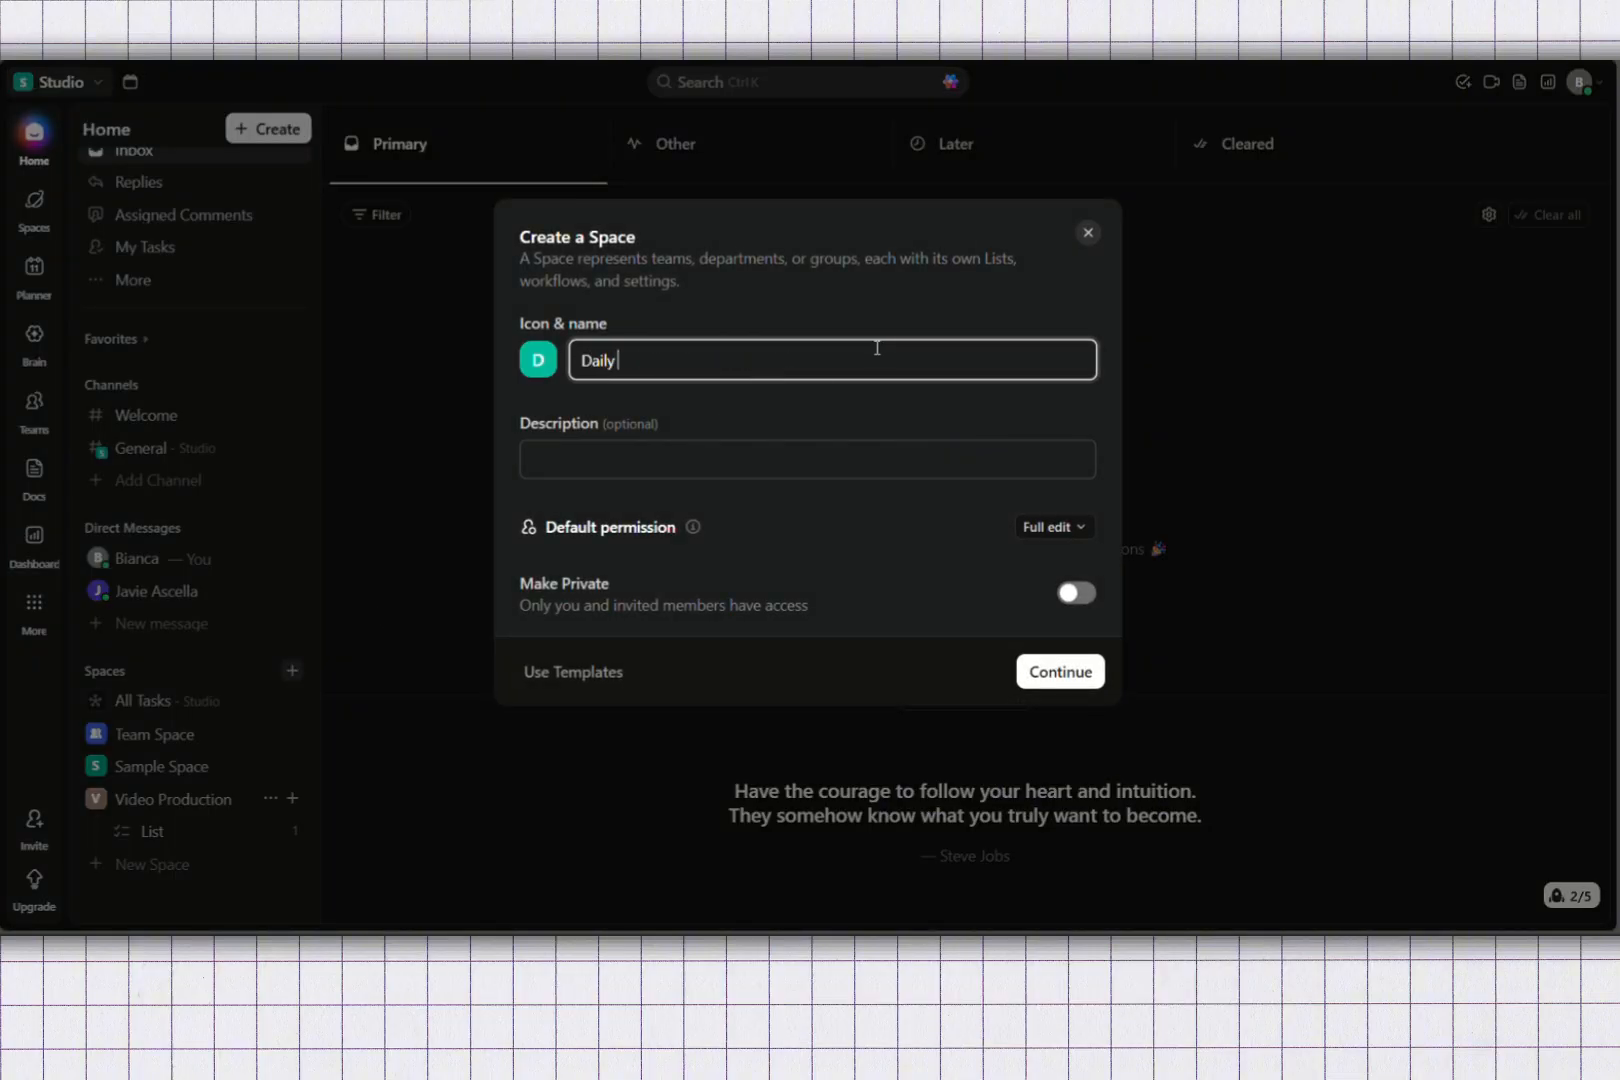
{"action": "key", "text": "BackSpace"}
{"action": "key", "text": "BackSpace"}
{"action": "key", "text": "BackSpace"}
{"action": "key", "text": "BackSpace"}
{"action": "key", "text": "BackSpace"}
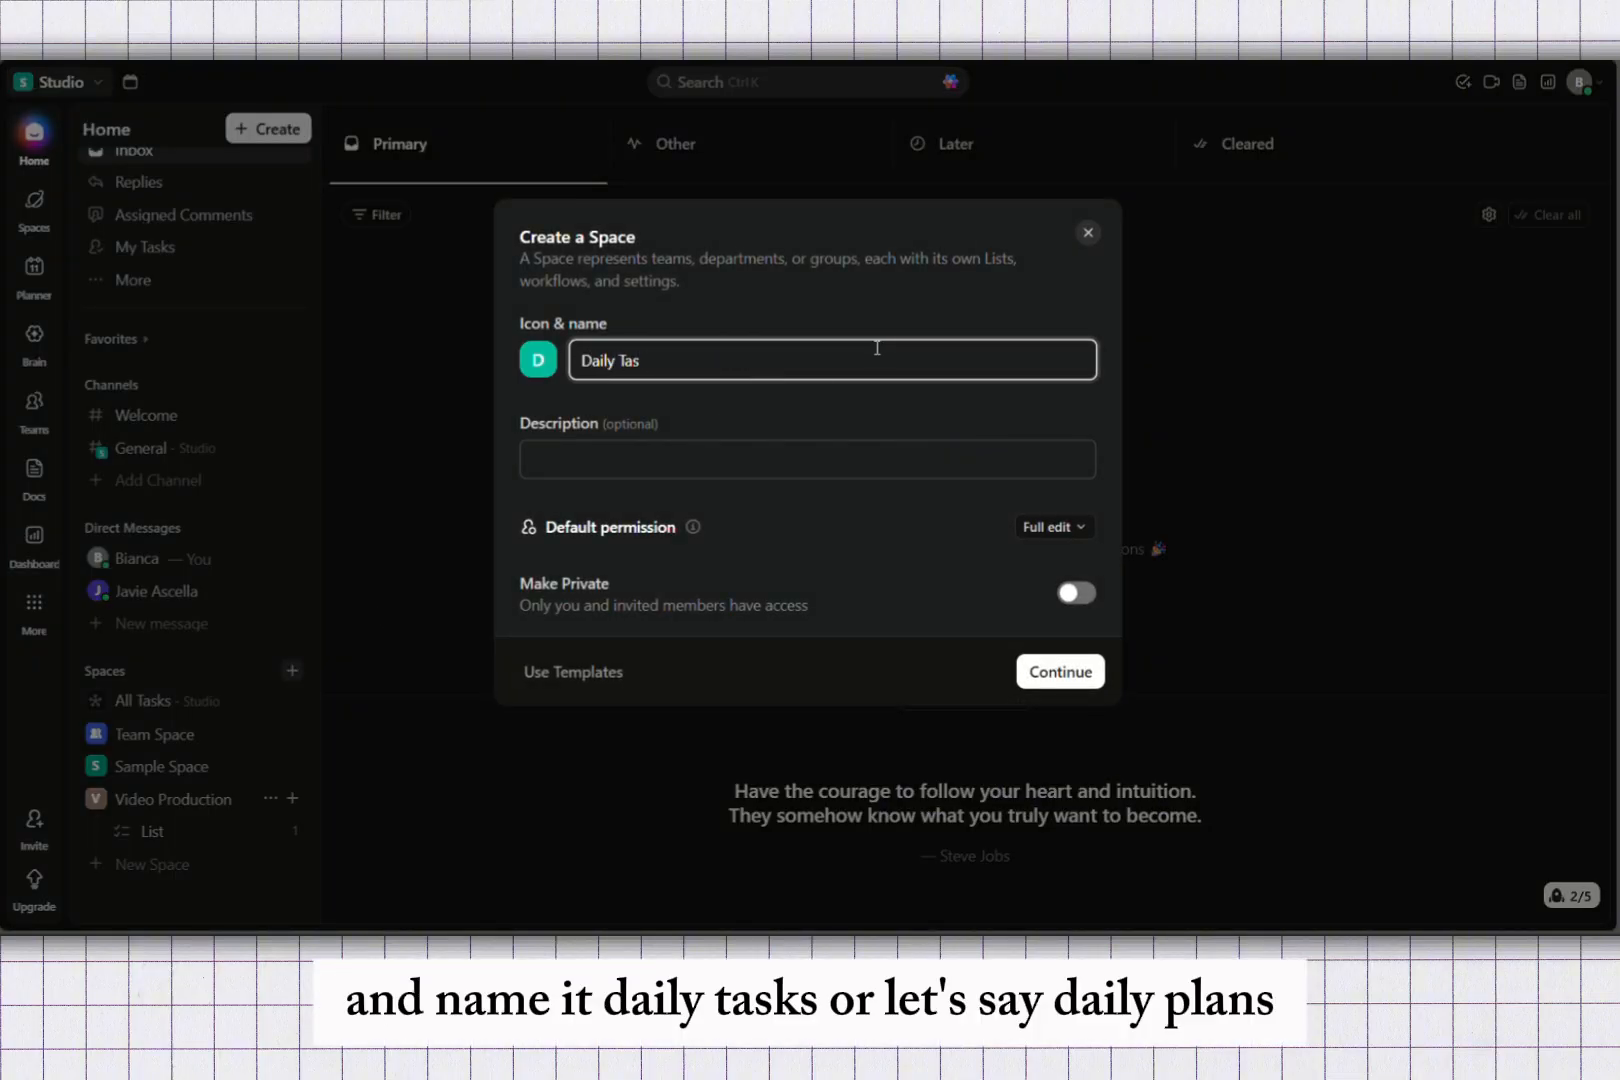
{"action": "type", "text": "Plasm"}
{"action": "key", "text": "BackSpace"}
{"action": "key", "text": "BackSpace"}
{"action": "key", "text": "BackSpace"}
{"action": "key", "text": "BackSpace"}
{"action": "key", "text": "BackSpace"}
{"action": "type", "text": "P"}
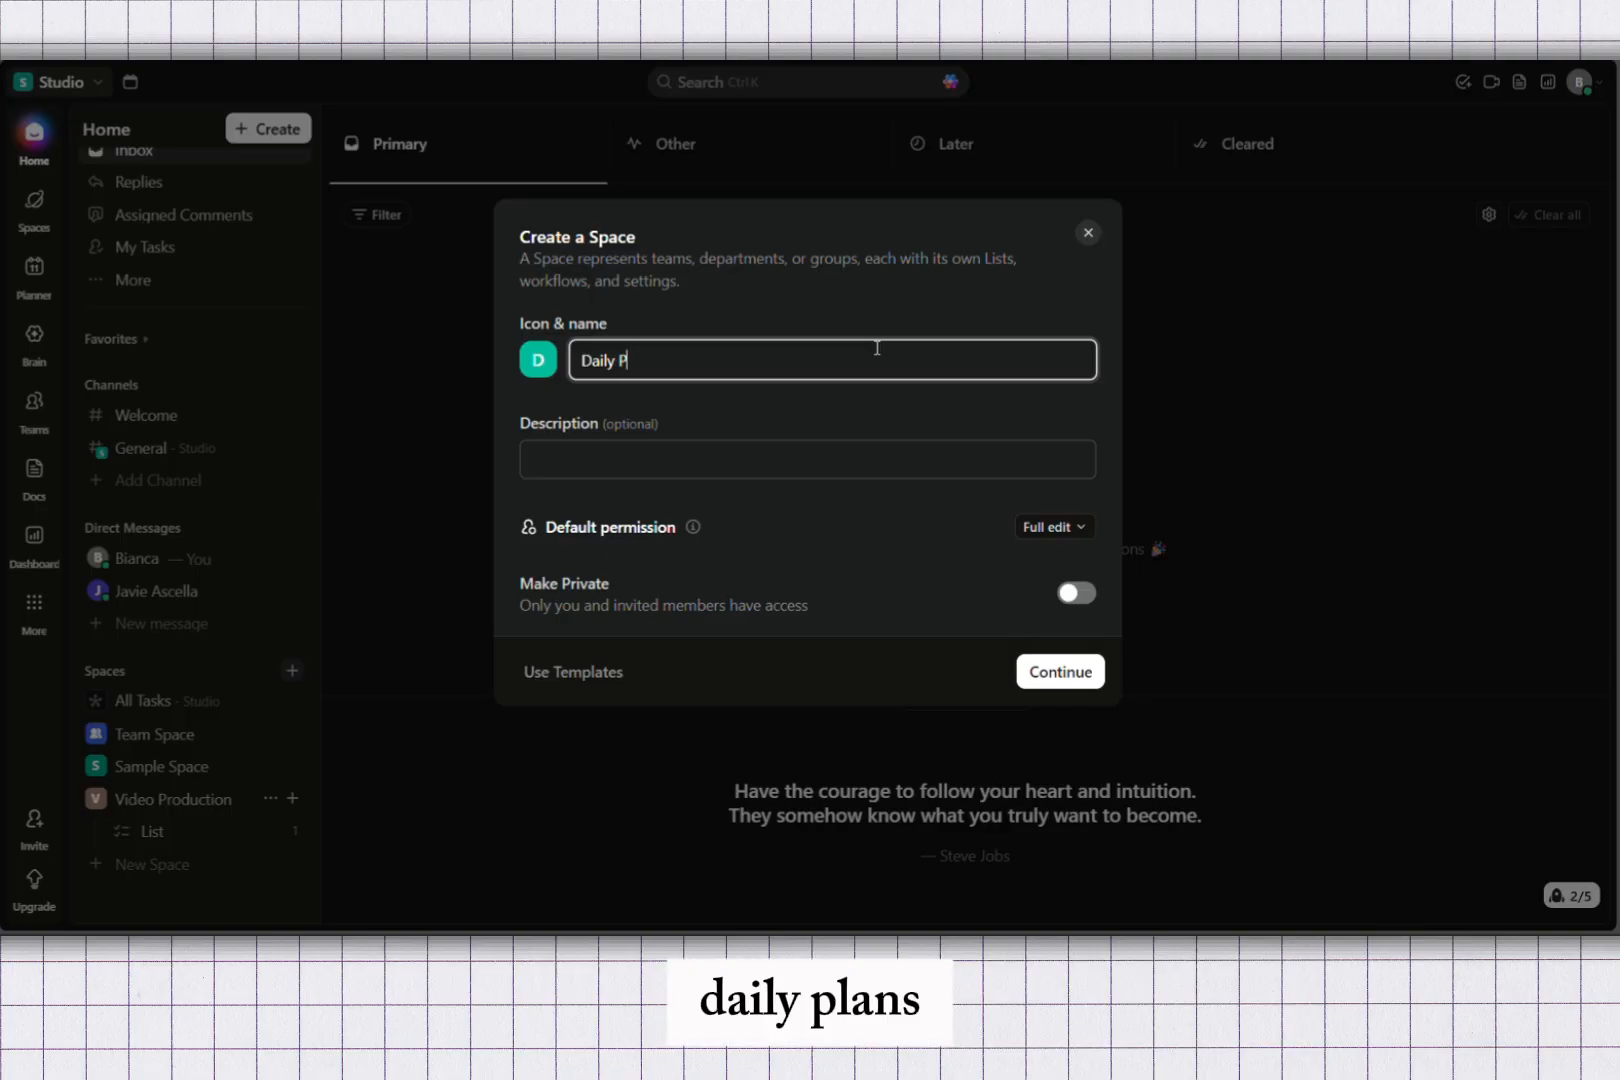
{"action": "type", "text": "lans"}
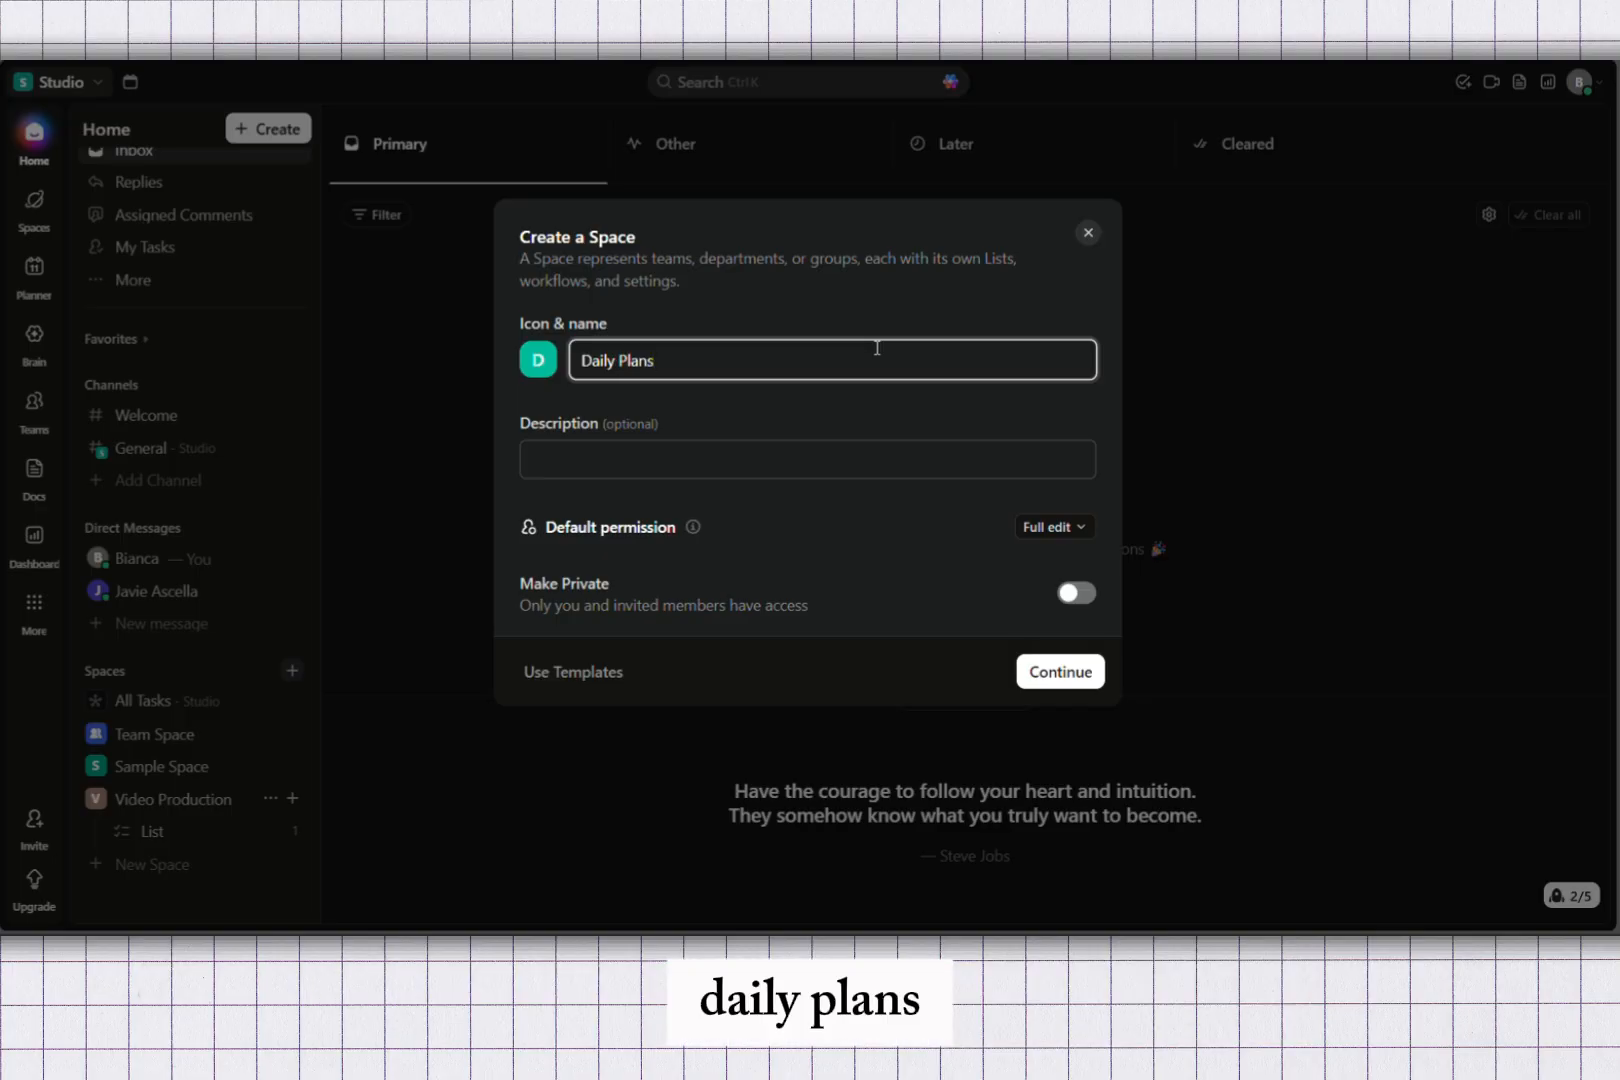
{"action": "left_click", "coordinate": [1072, 667]}
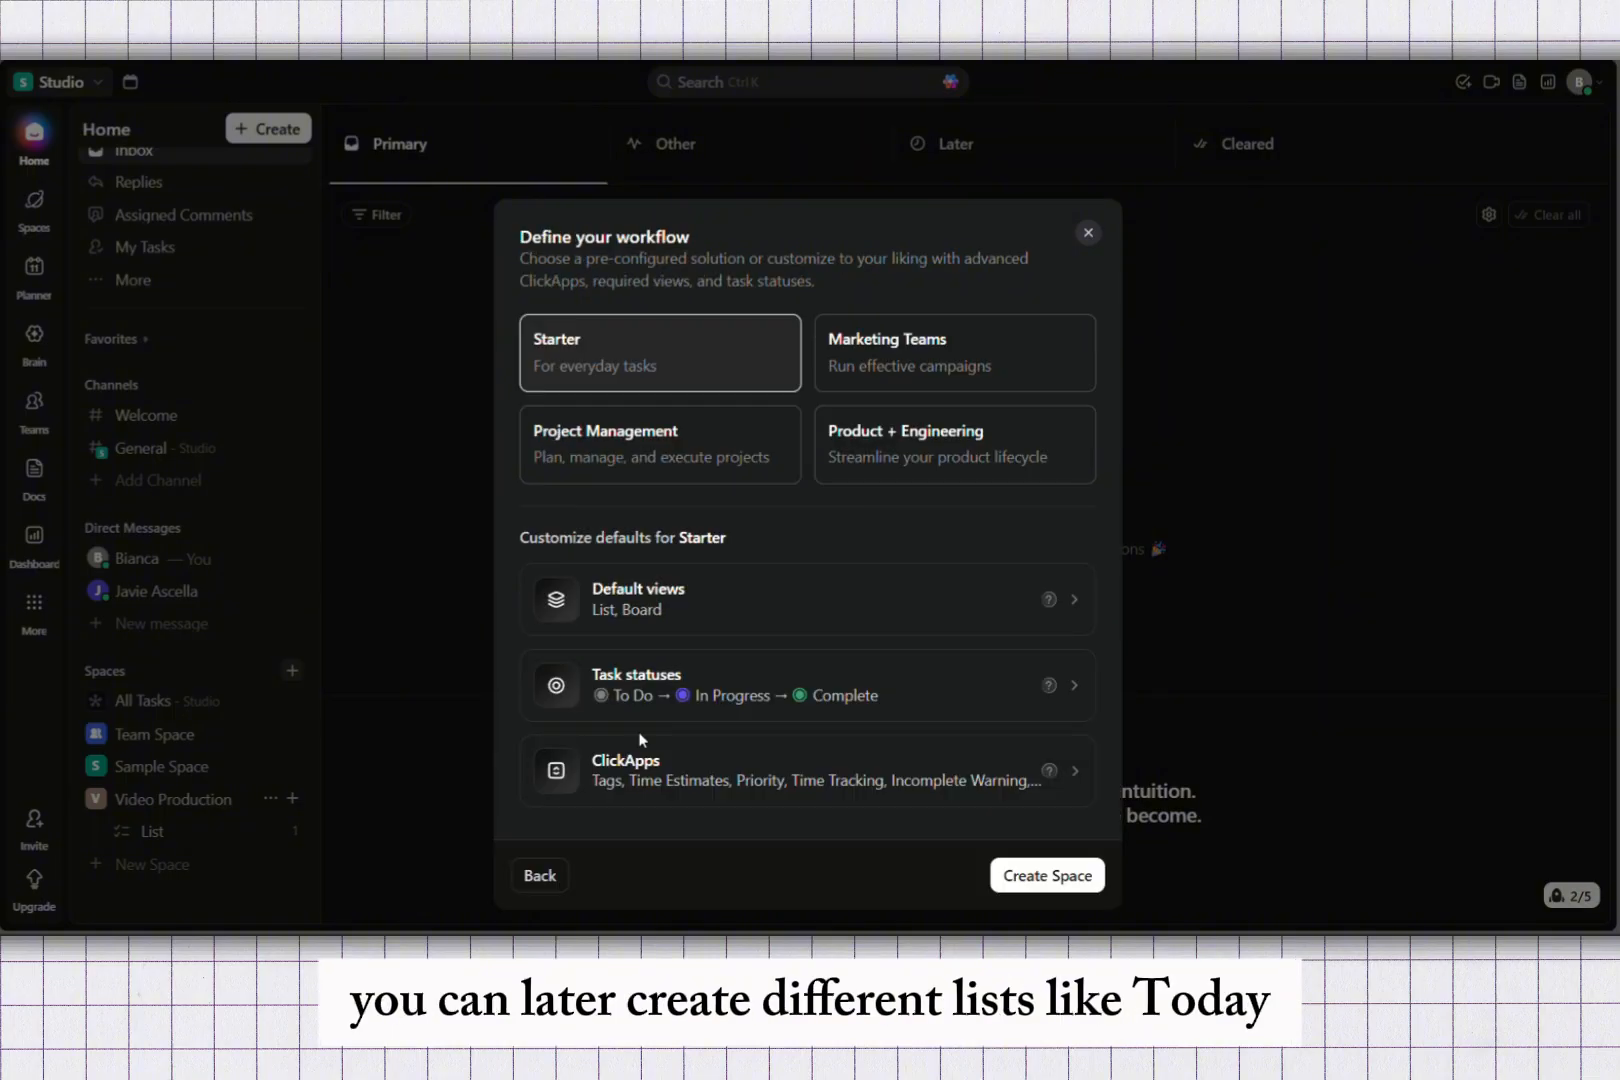
Go back to the new space's details and search the space templates for "daily".
{"action": "left_click", "coordinate": [538, 875]}
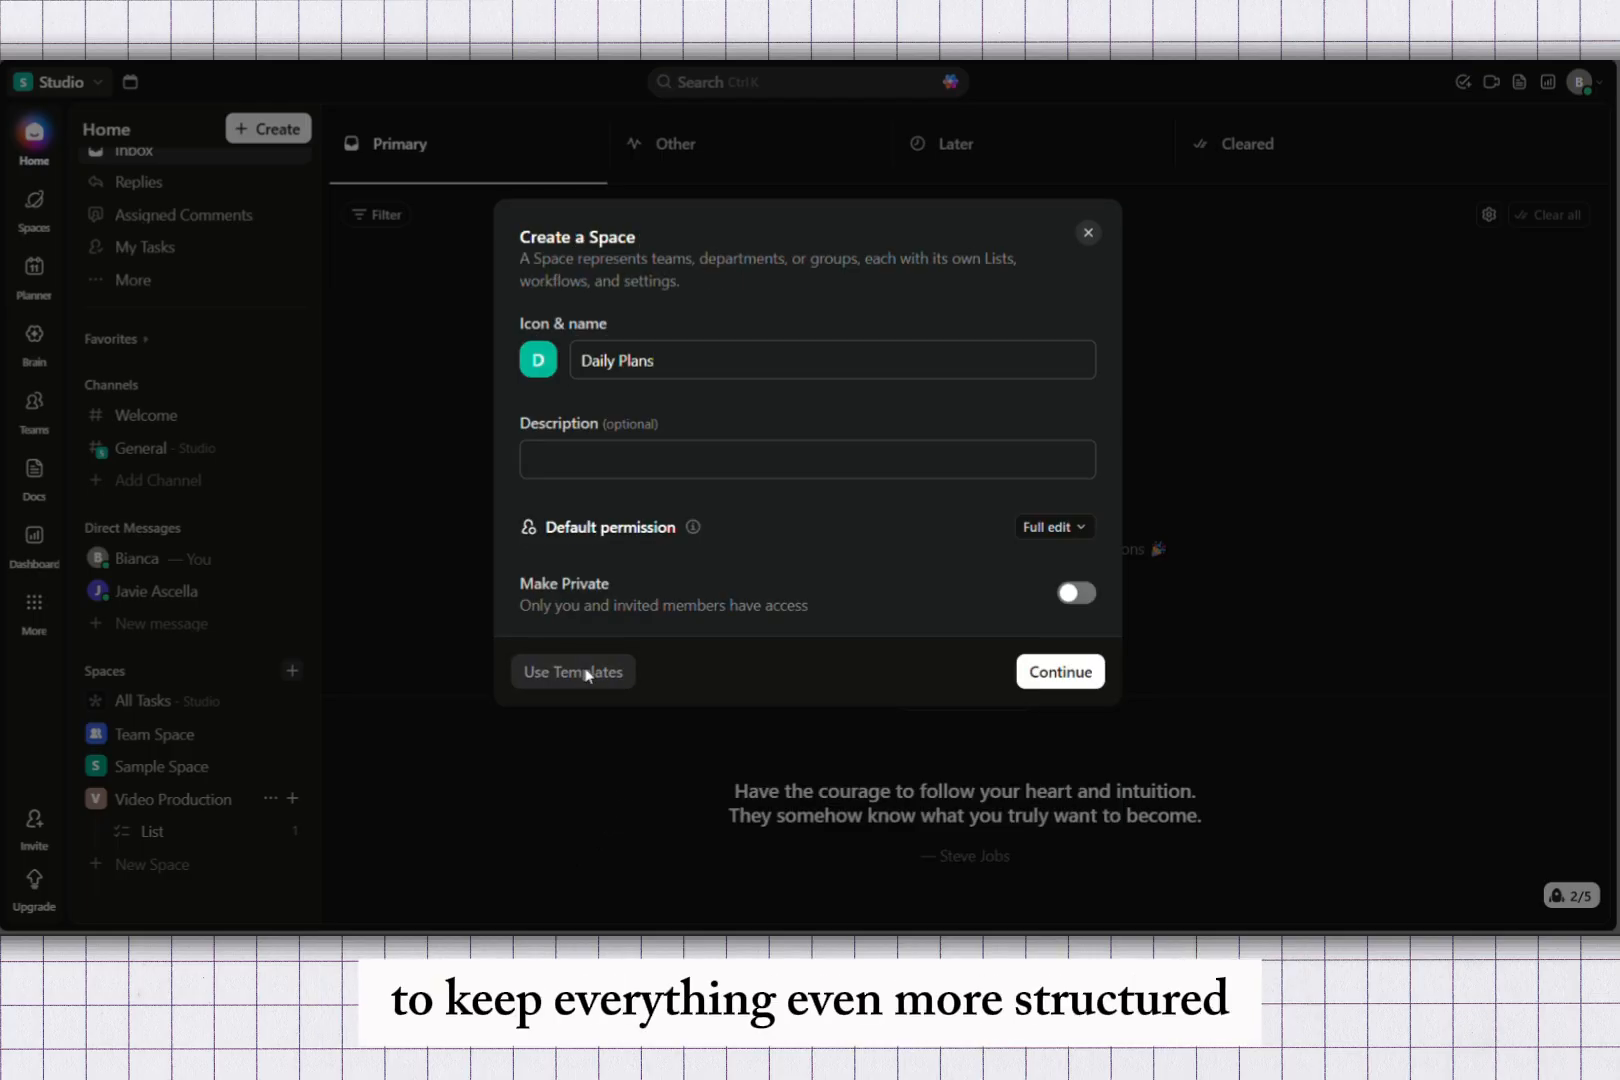
{"action": "left_click", "coordinate": [586, 672]}
{"action": "key", "text": "BackSpace"}
{"action": "key", "text": "BackSpace"}
{"action": "key", "text": "BackSpace"}
{"action": "key", "text": "BackSpace"}
{"action": "key", "text": "BackSpace"}
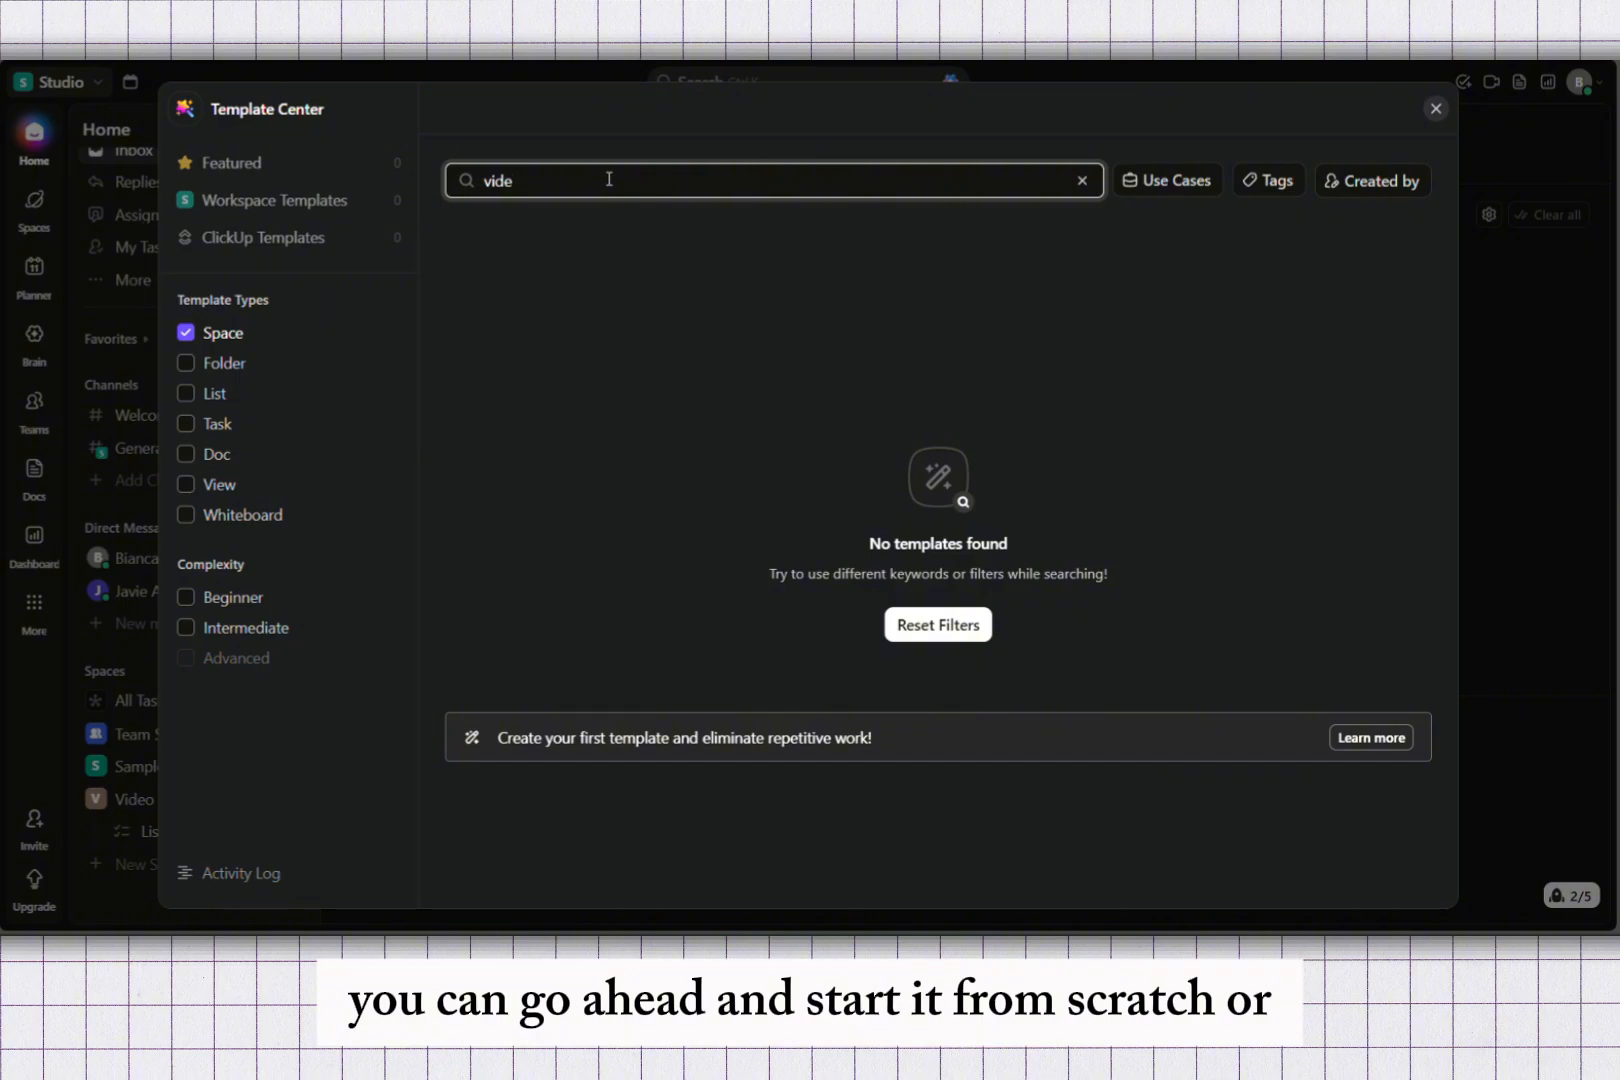
{"action": "type", "text": "daily"}
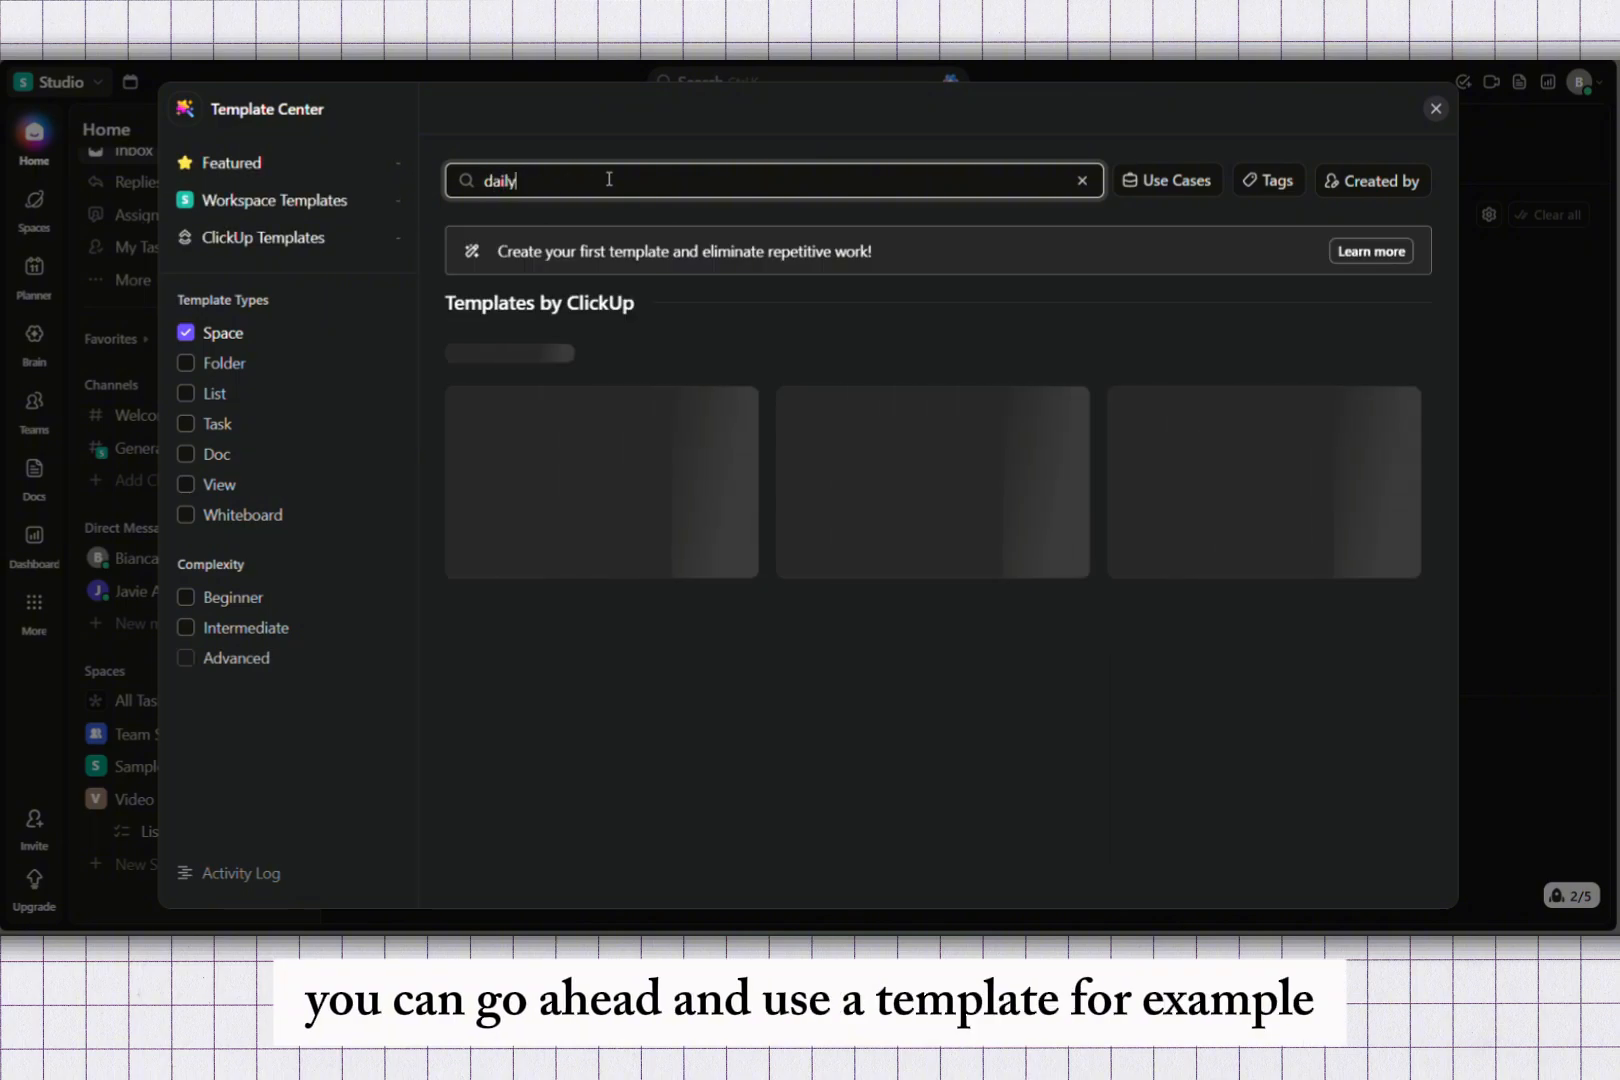
Search the space templates for "plan", look through the results and close the Template Center.
{"action": "key", "text": "BackSpace"}
{"action": "key", "text": "BackSpace"}
{"action": "key", "text": "BackSpace"}
{"action": "key", "text": "BackSpace"}
{"action": "key", "text": "BackSpace"}
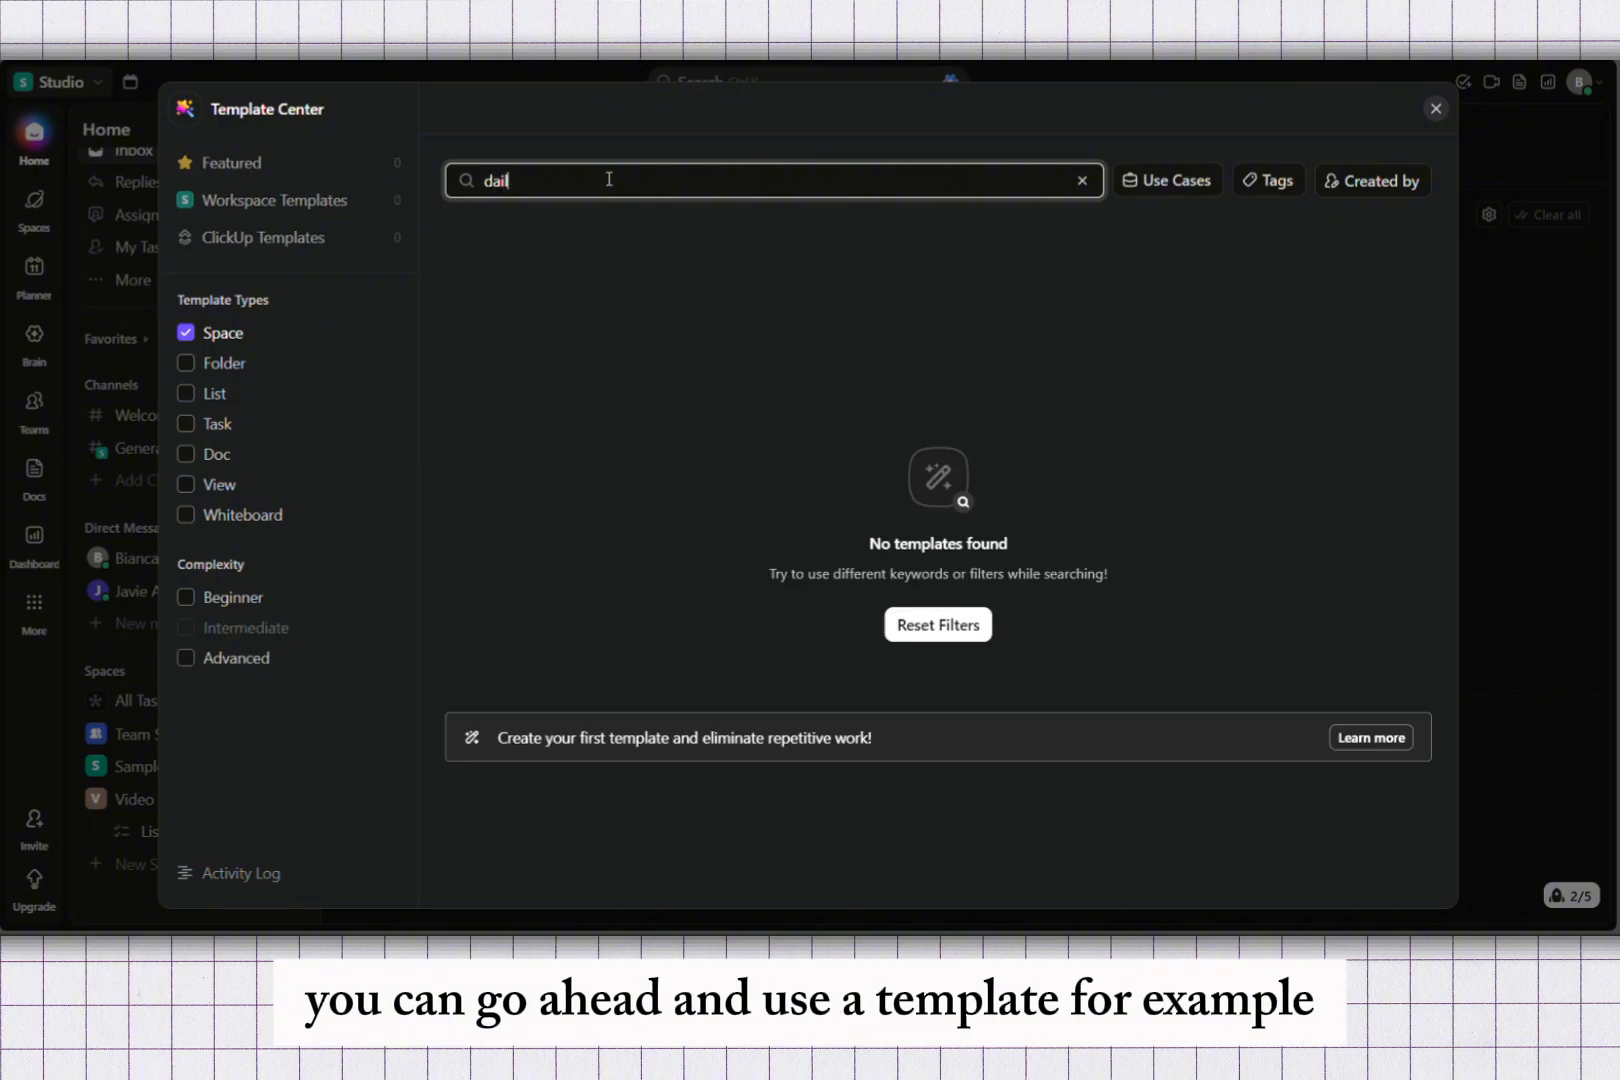
{"action": "type", "text": "plan"}
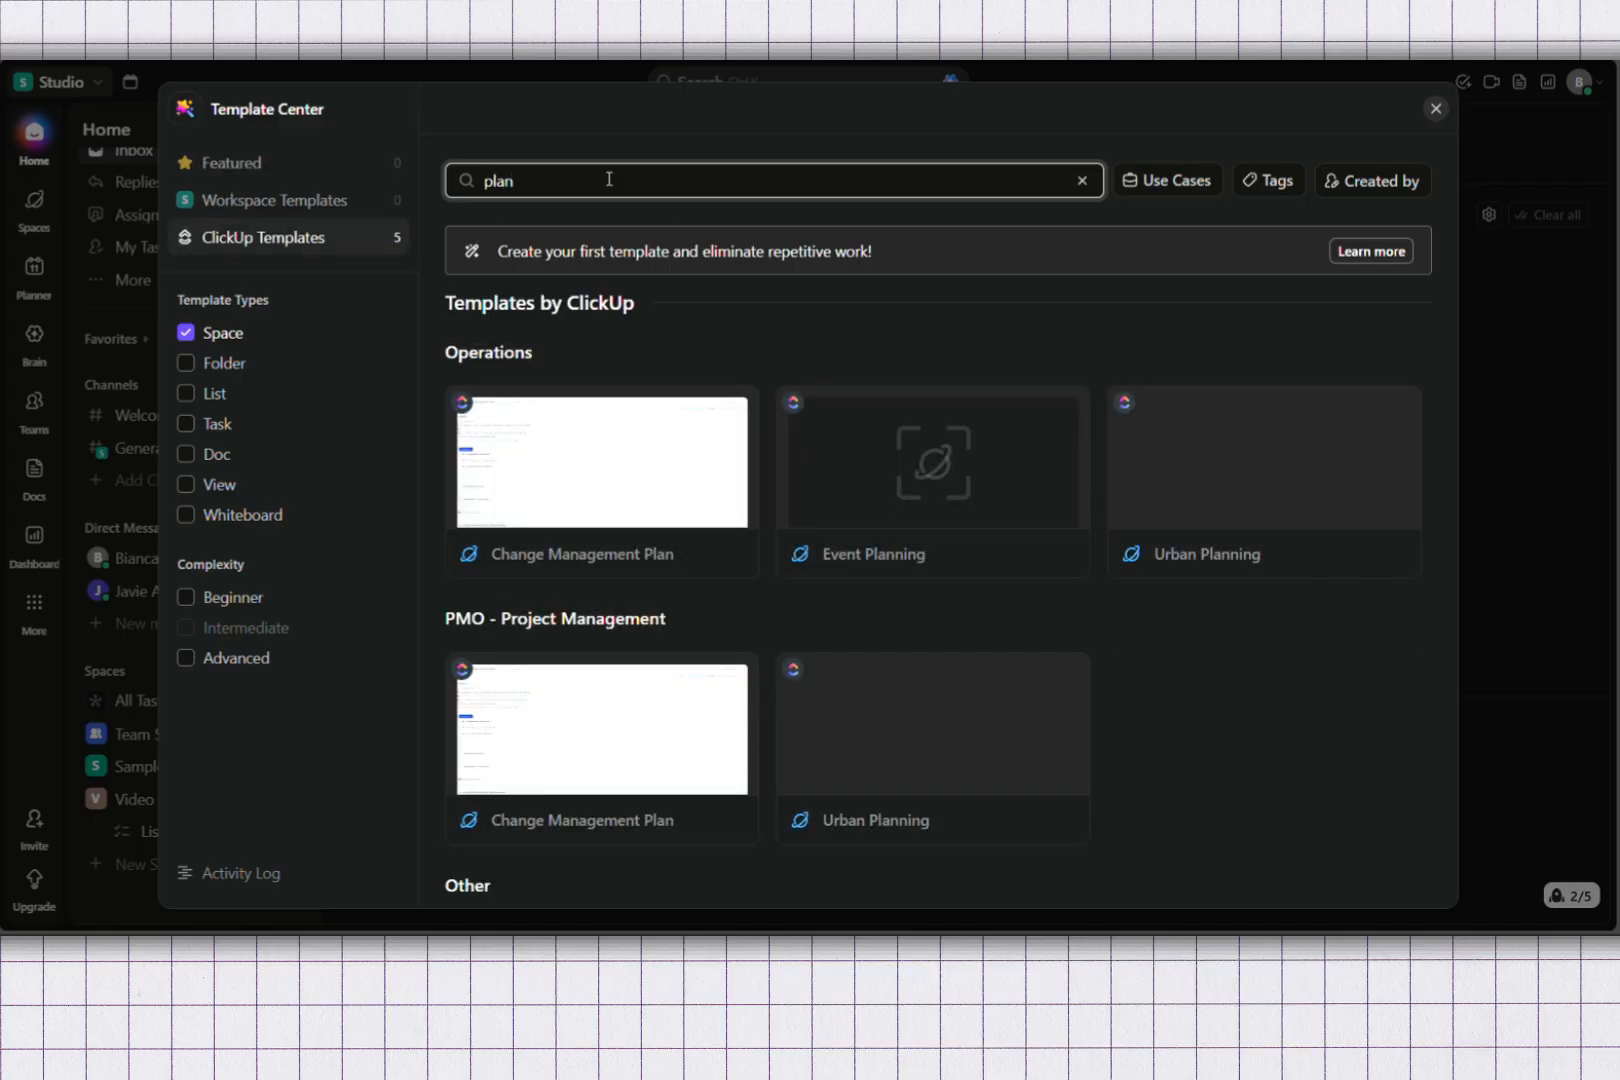
{"action": "scroll", "coordinate": [655, 485], "scroll_direction": "down", "scroll_amount": 6}
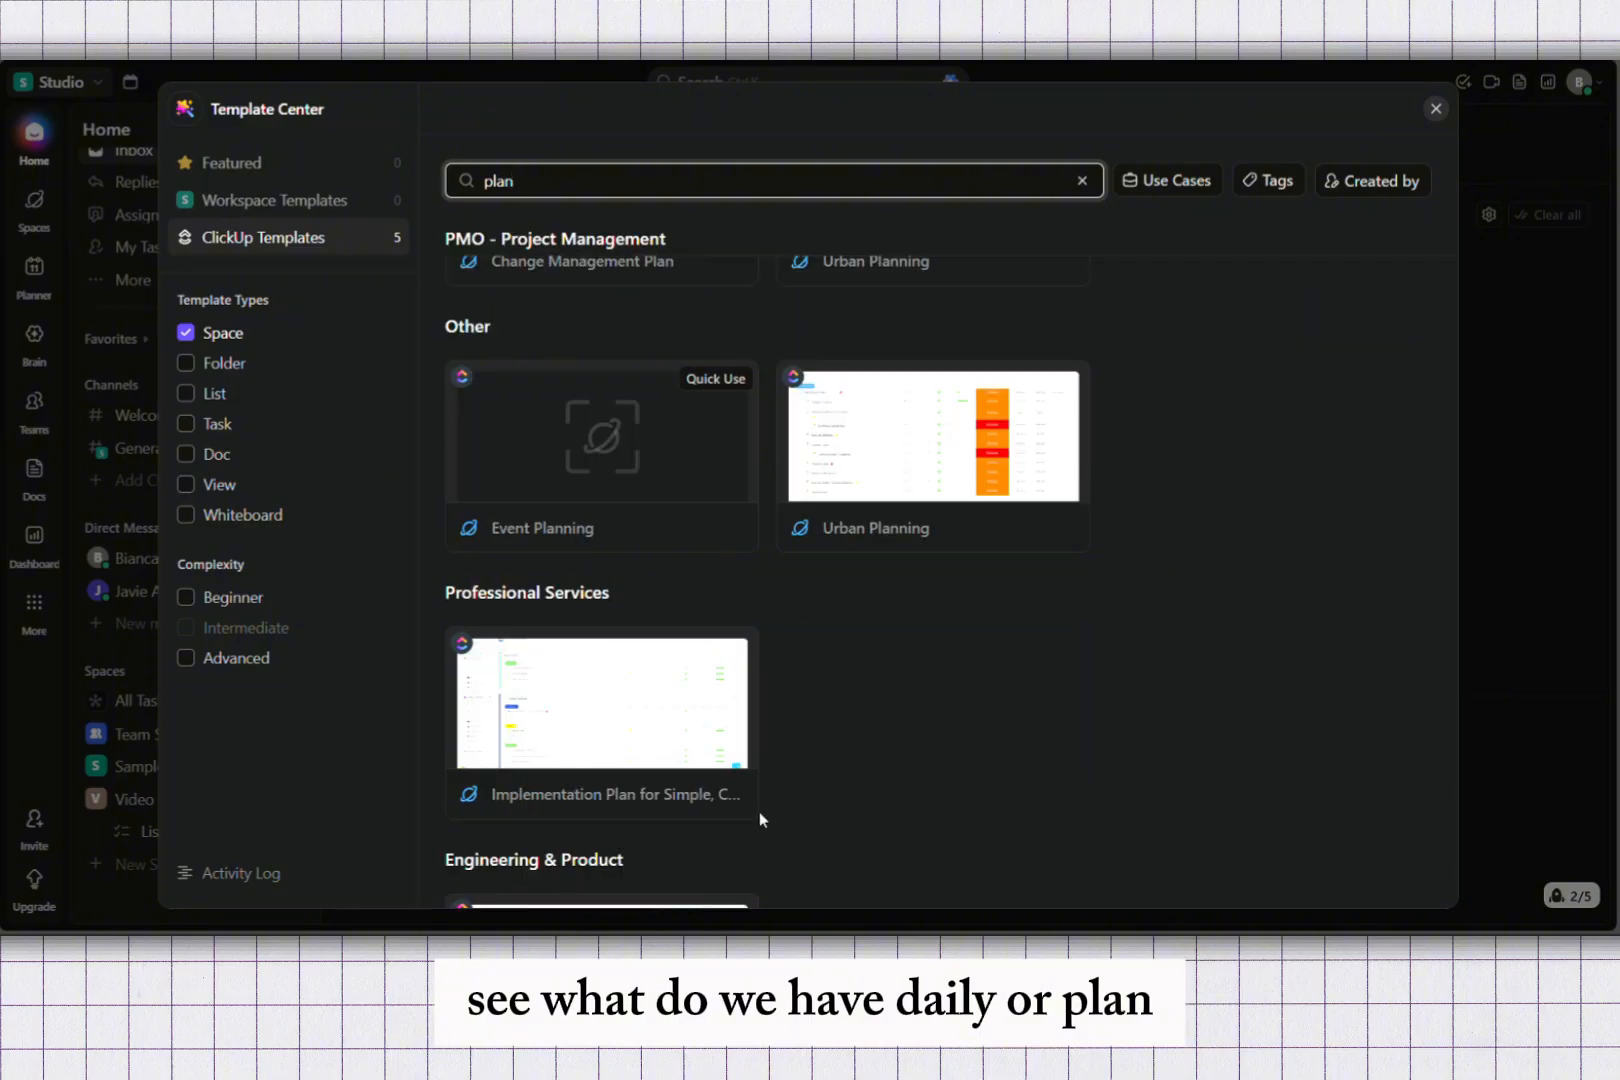
{"action": "left_click", "coordinate": [1435, 108]}
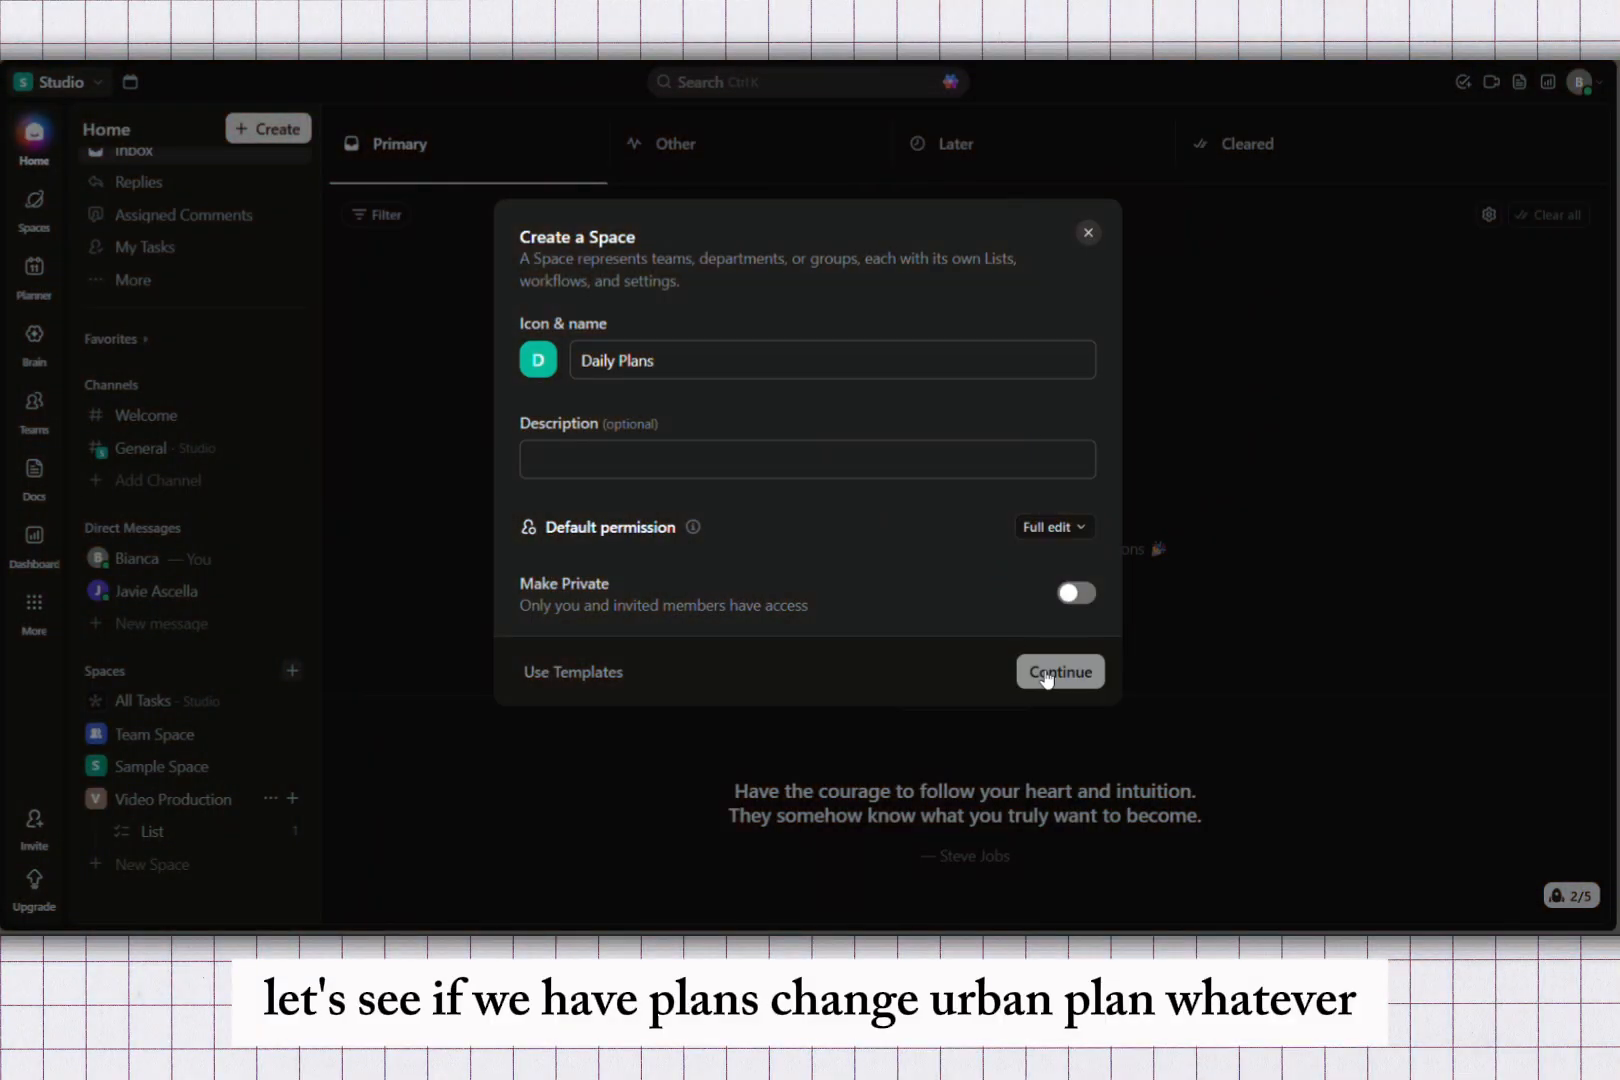
Create the Daily Plans space with the Starter workflow and its default views, statuses and ClickApps.
{"action": "left_click", "coordinate": [1050, 674]}
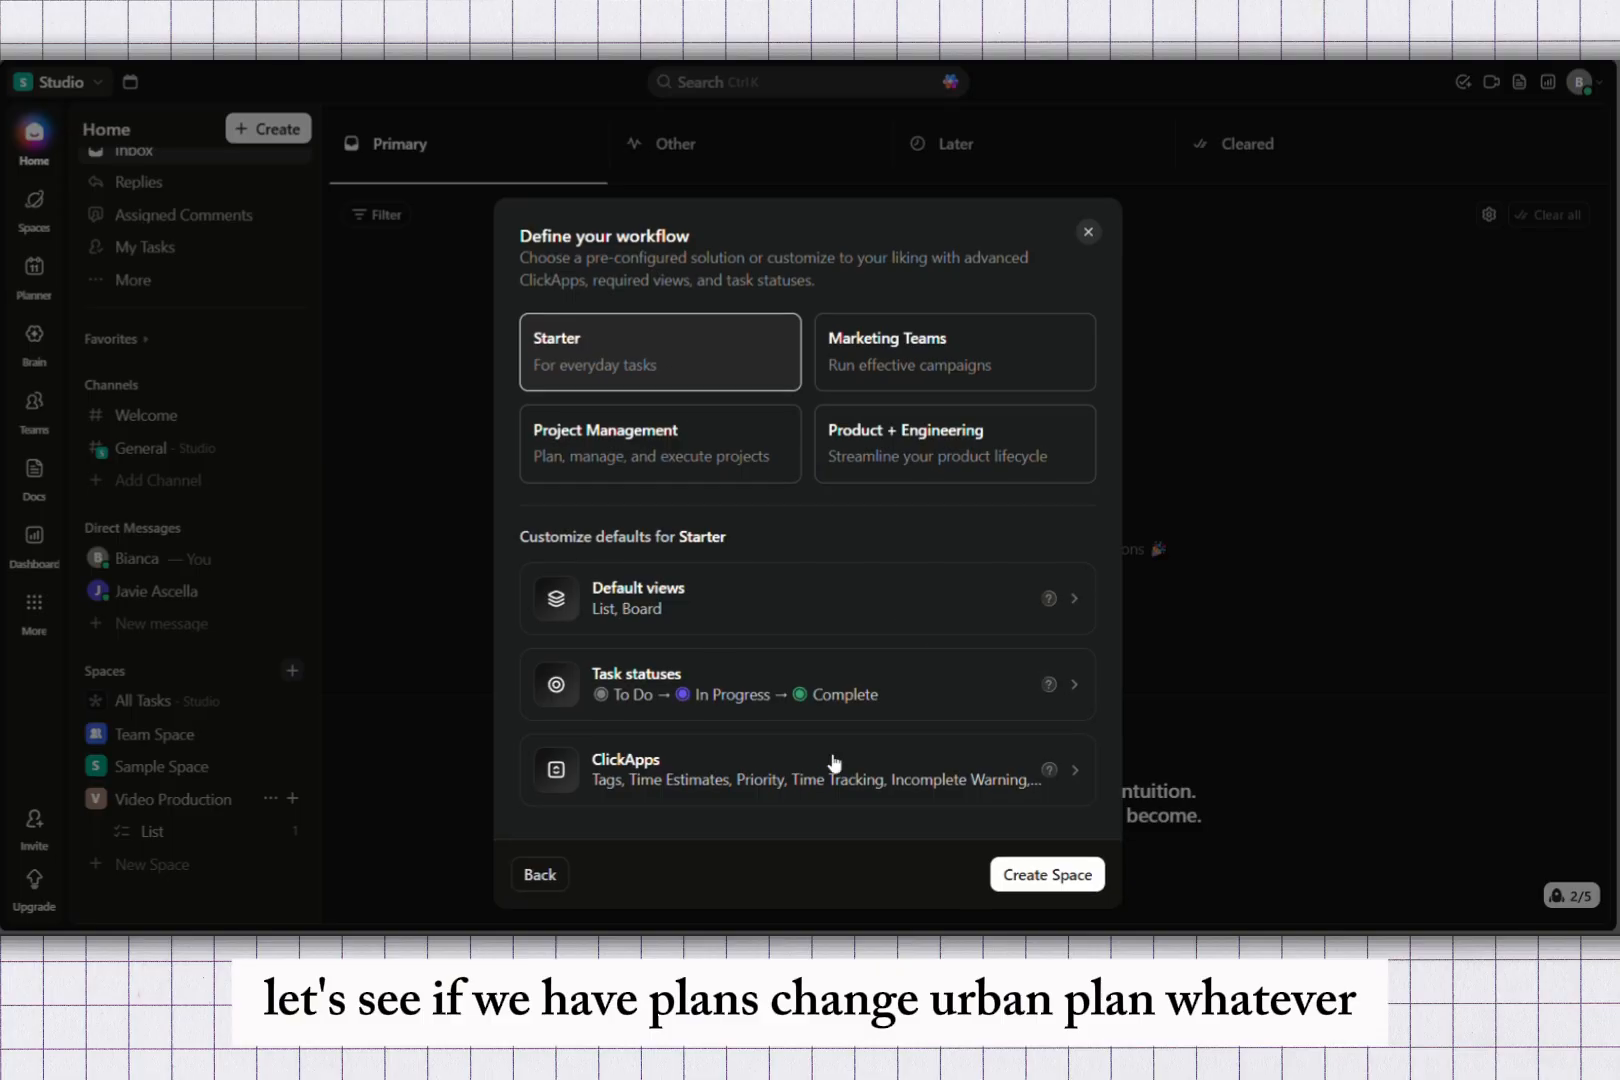
{"action": "left_click", "coordinate": [1053, 876]}
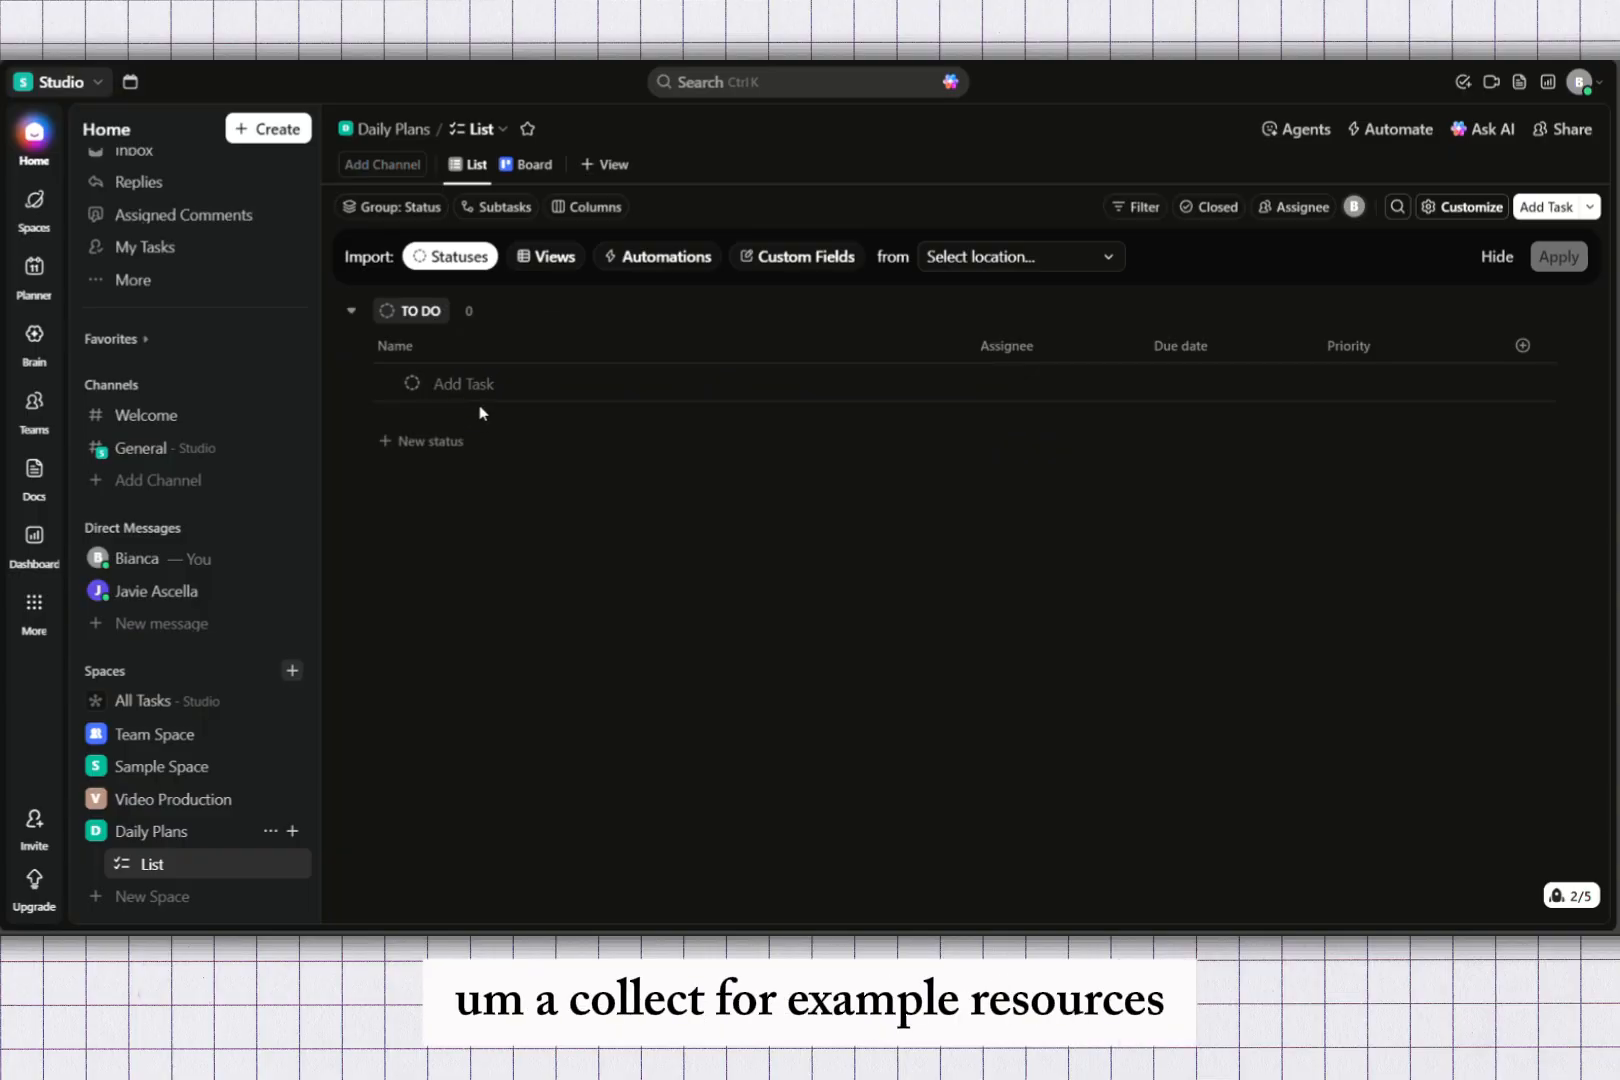
Add a task named "Prepare for Meeting" under the To Do status of the Daily Plans list.
{"action": "left_click", "coordinate": [524, 397]}
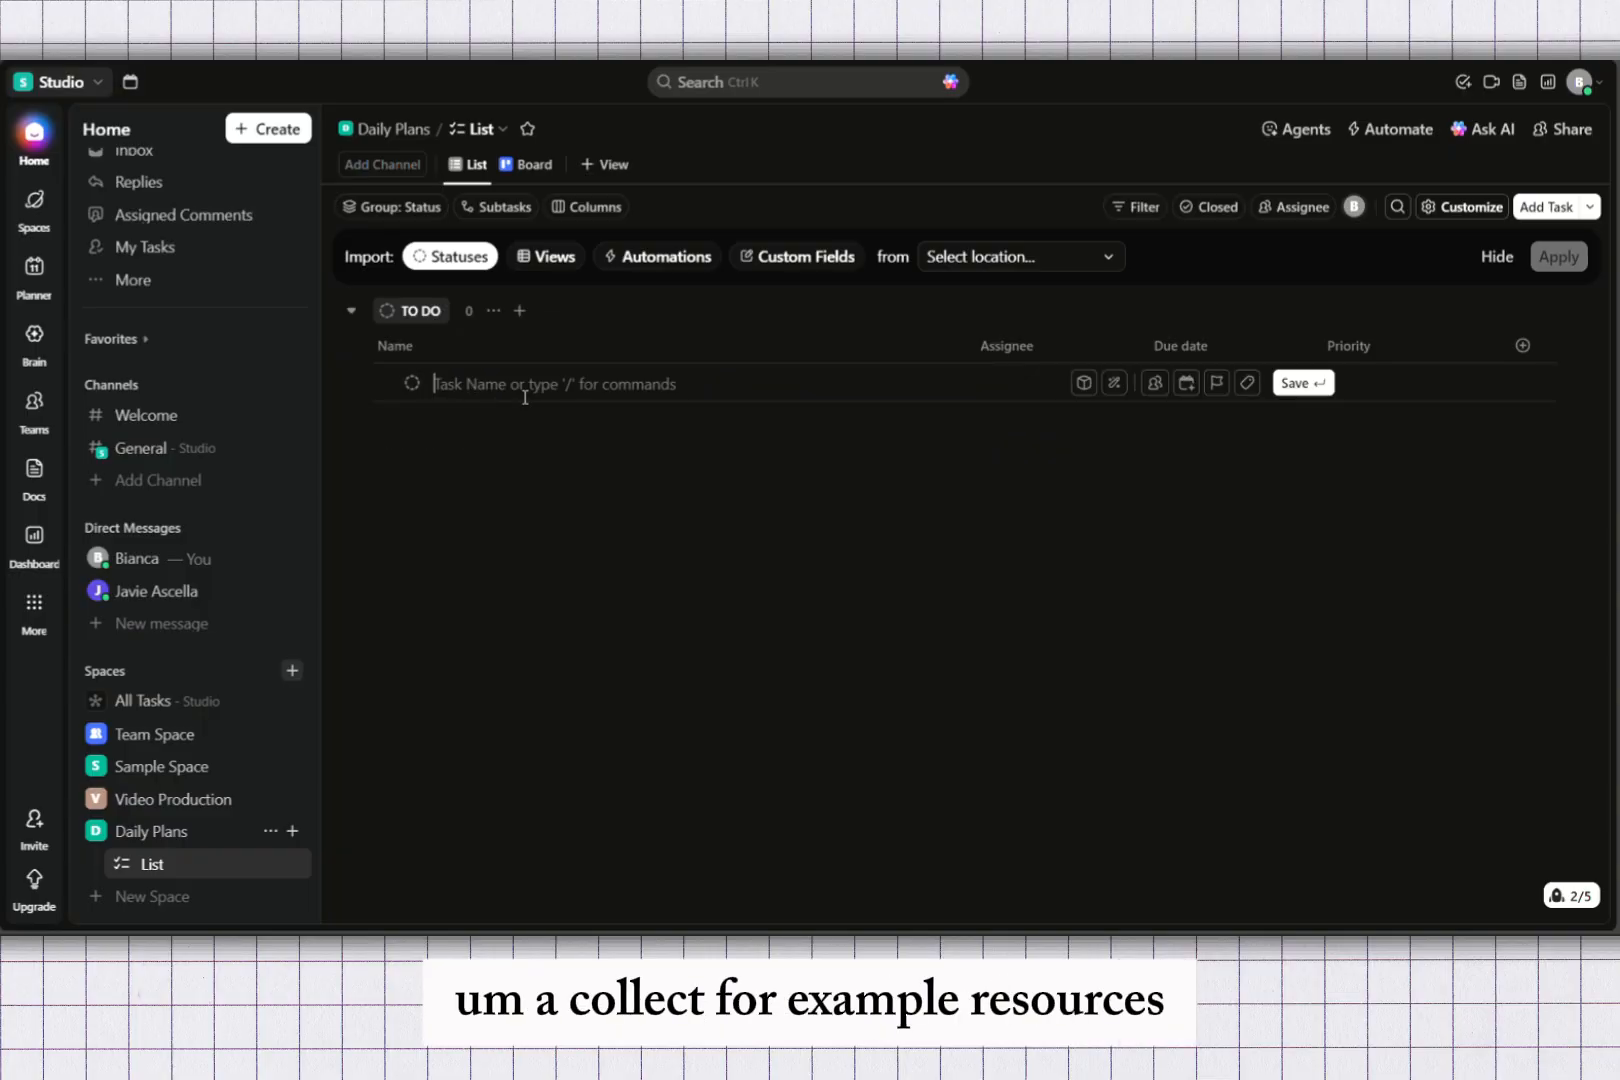
{"action": "type", "text": "Pre"}
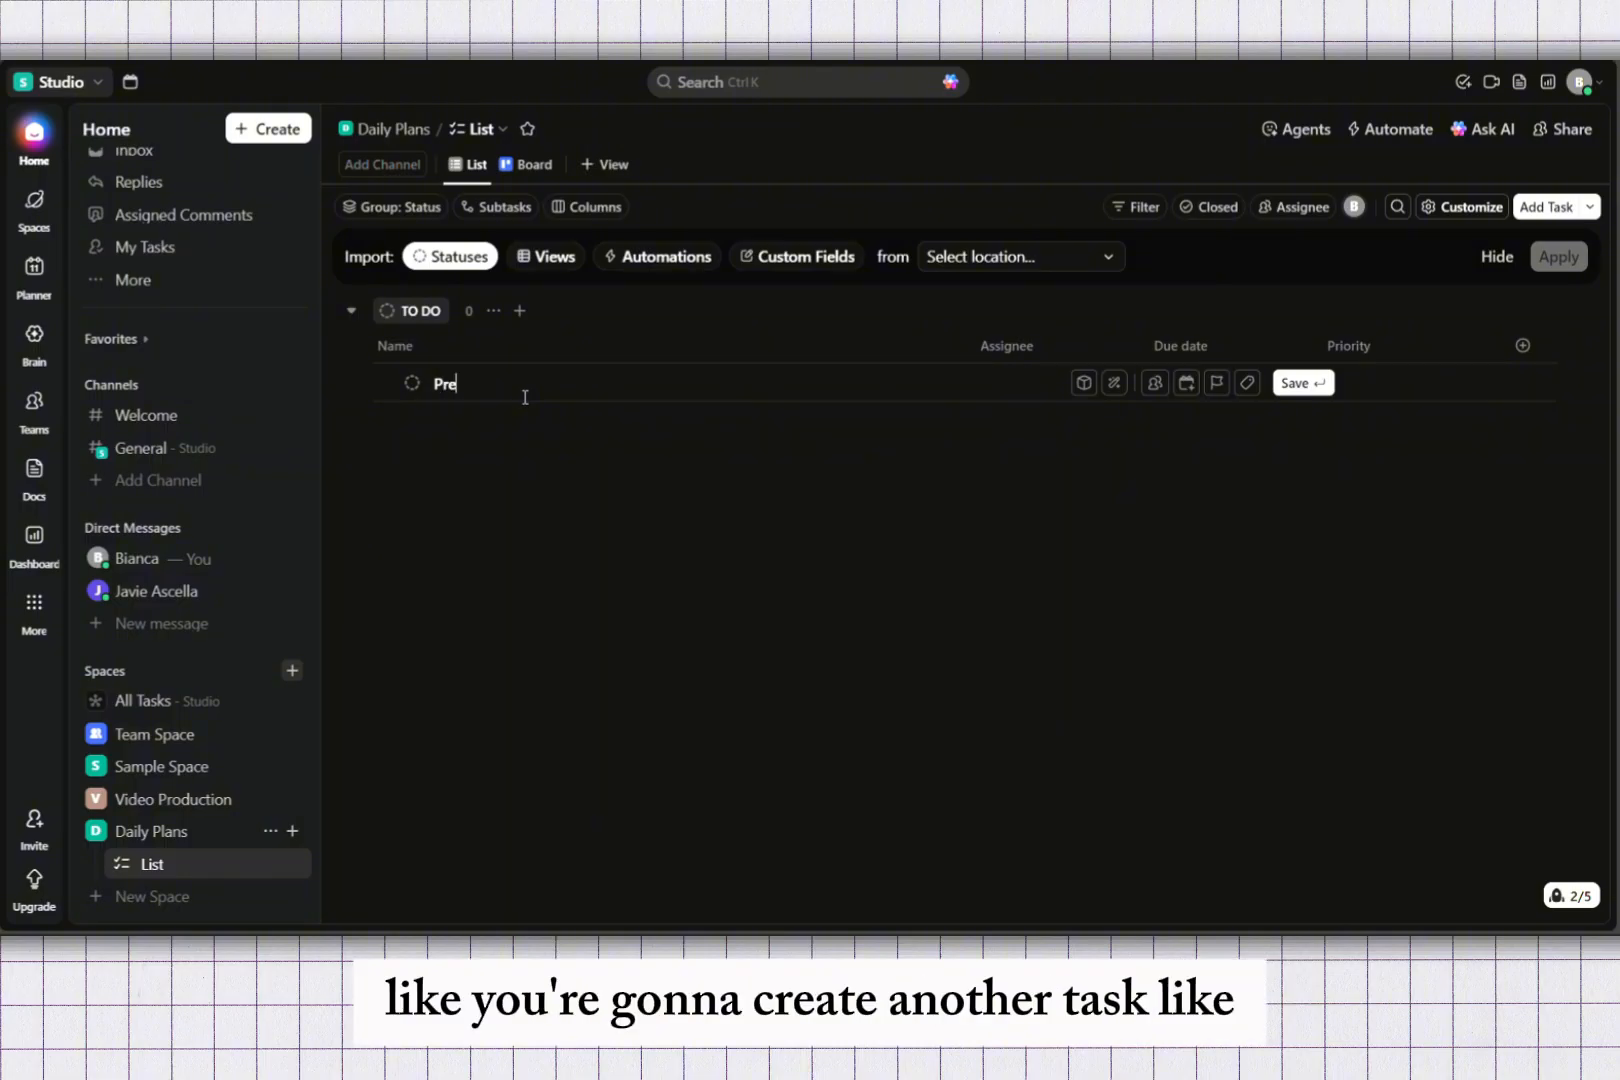
{"action": "type", "text": "pare for Meetin"}
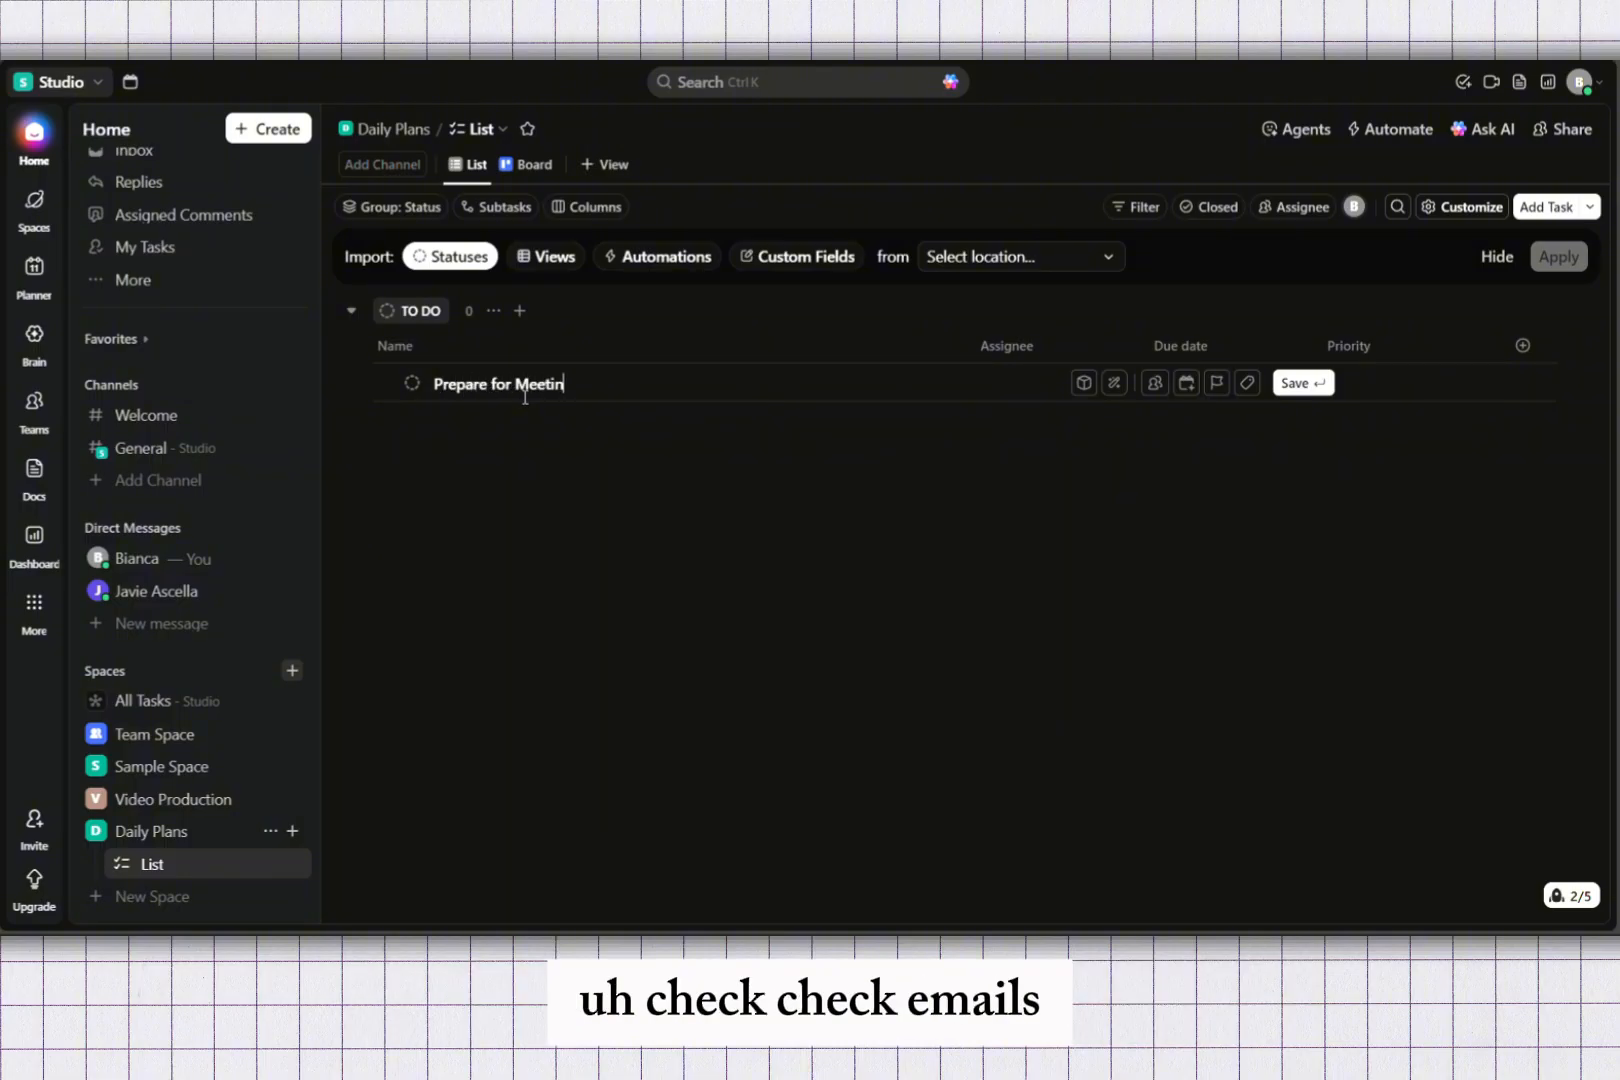
{"action": "type", "text": "g"}
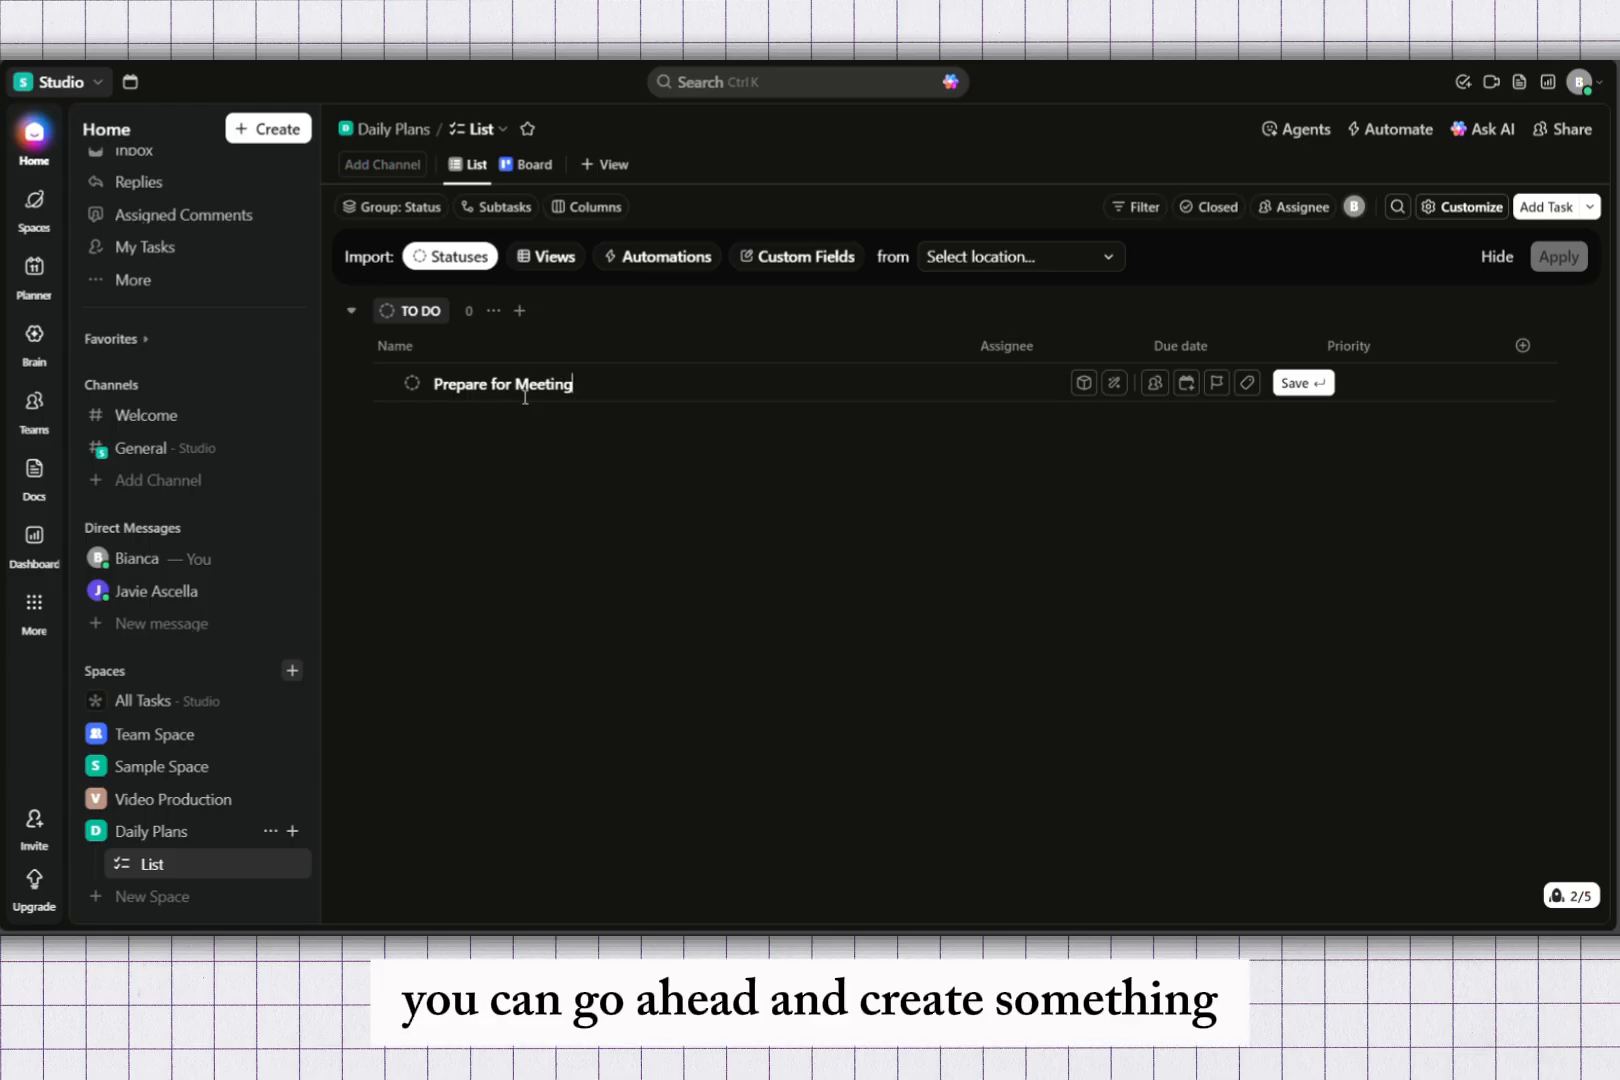
{"action": "key", "text": "Return"}
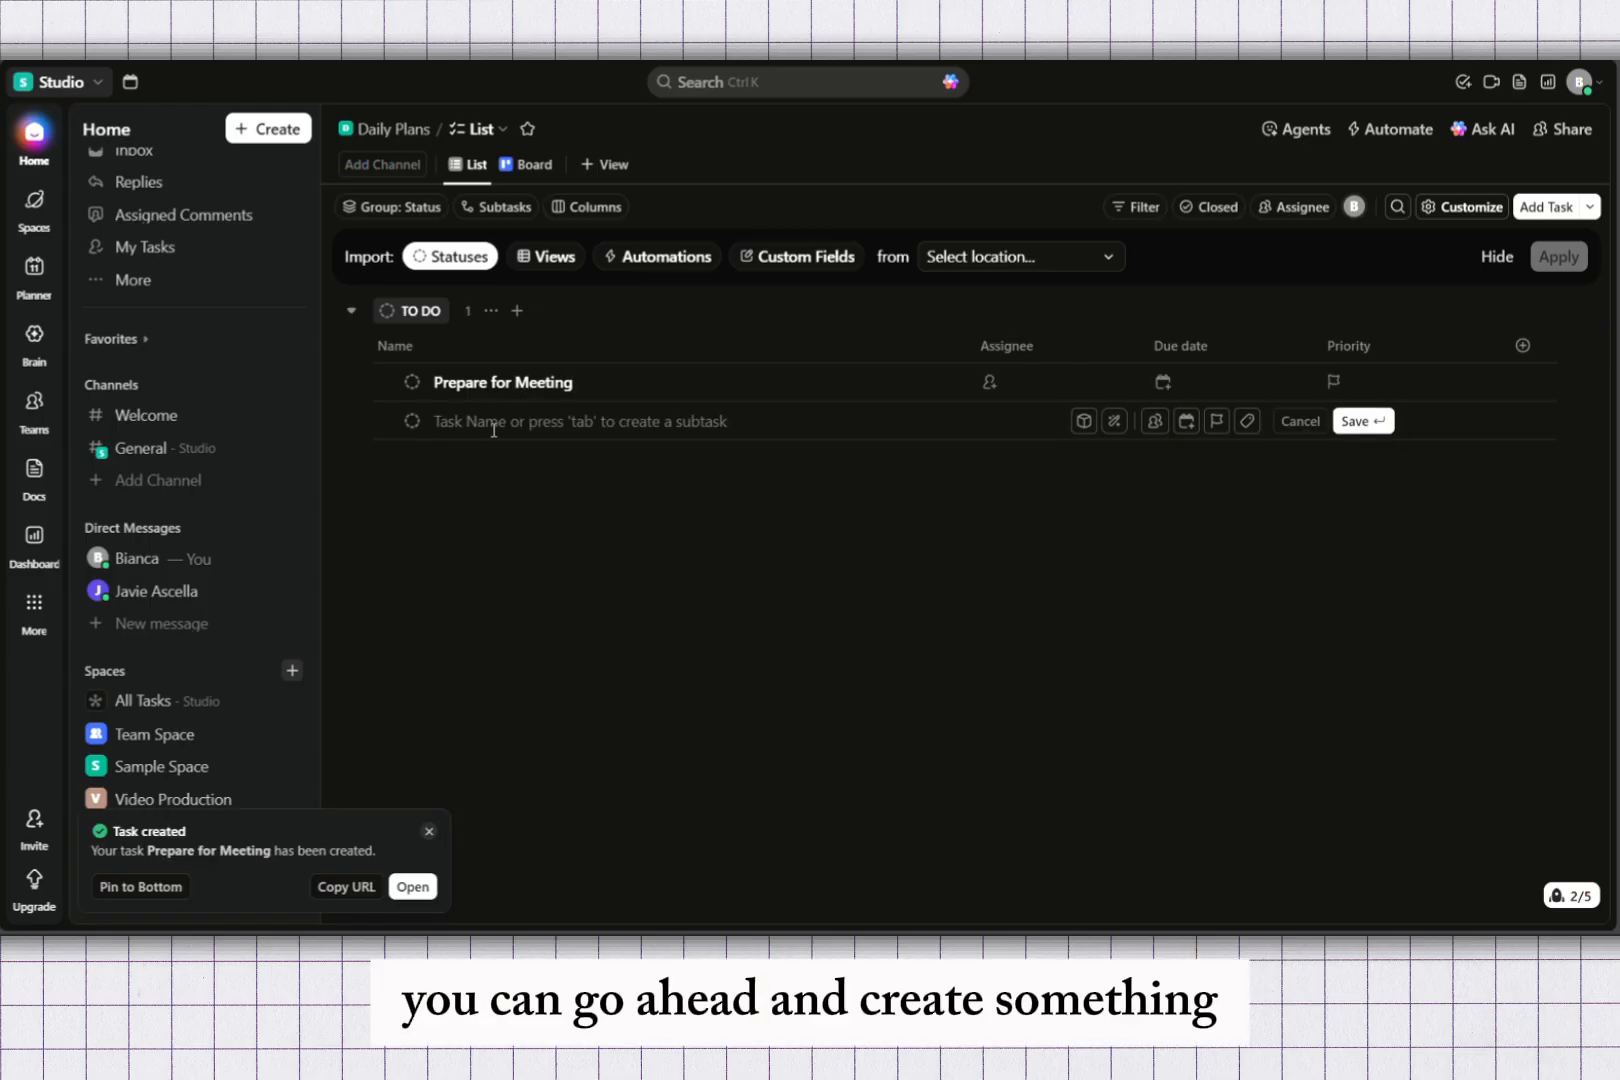
Add a second To Do task named "Collect Resources".
{"action": "type", "text": "Col"}
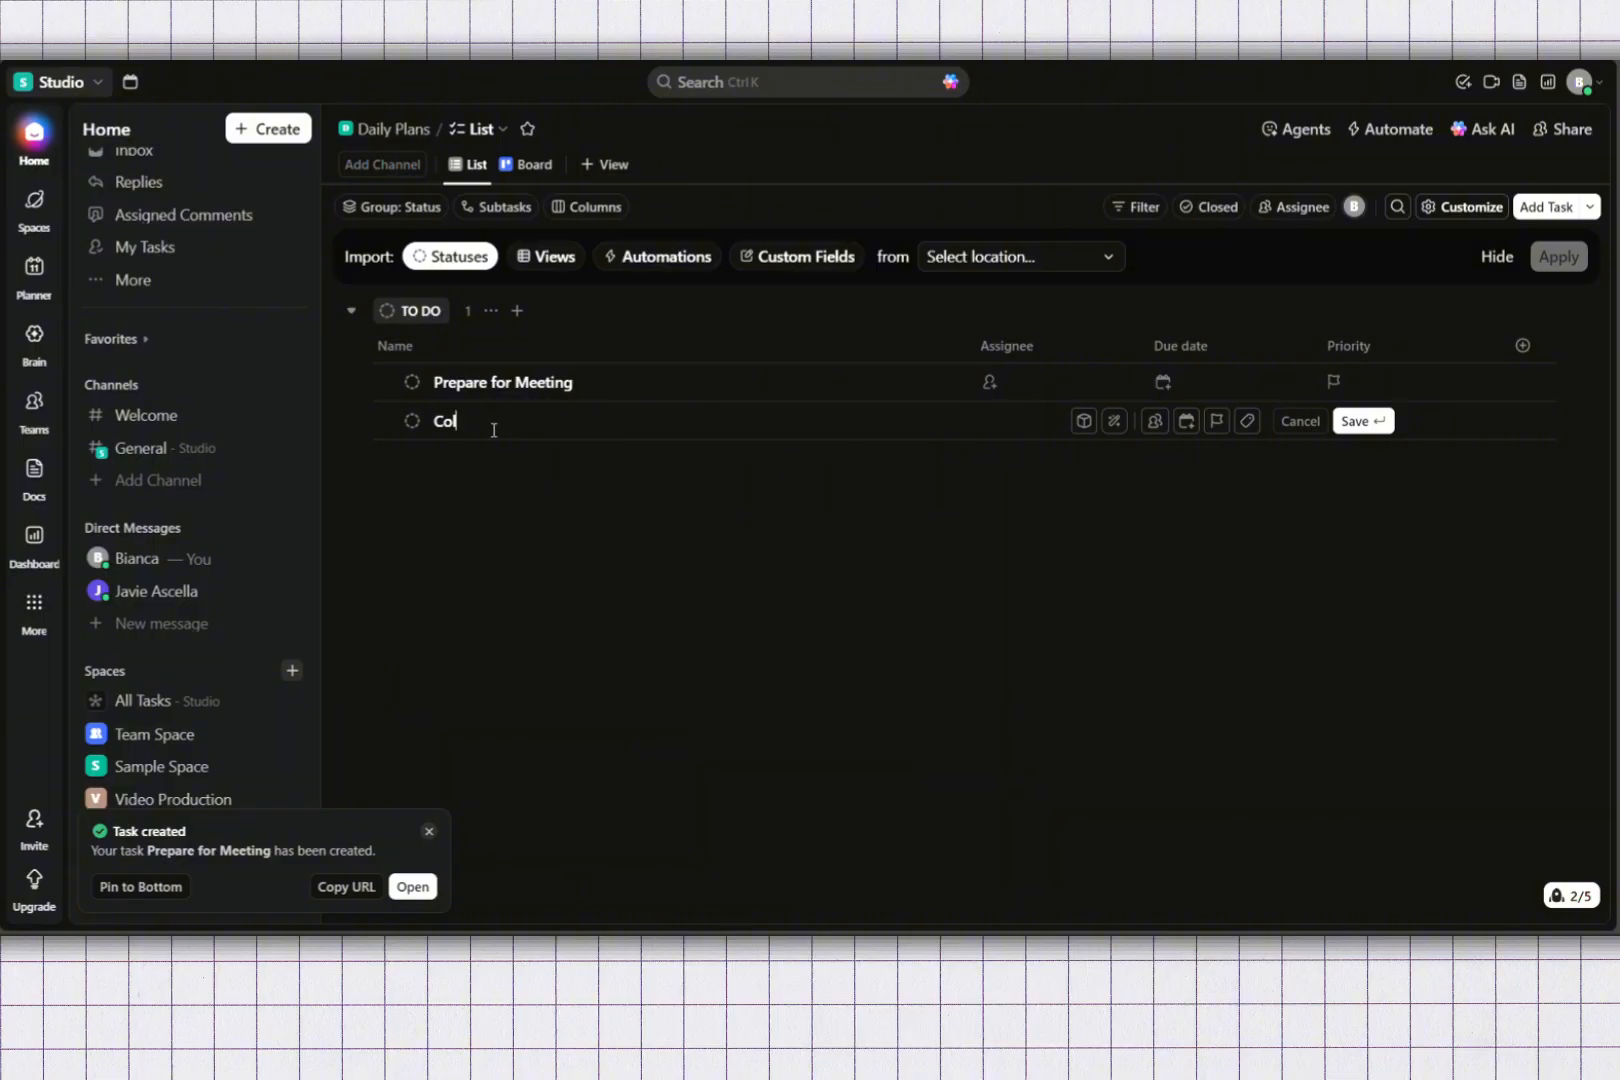
{"action": "type", "text": "lect Resources"}
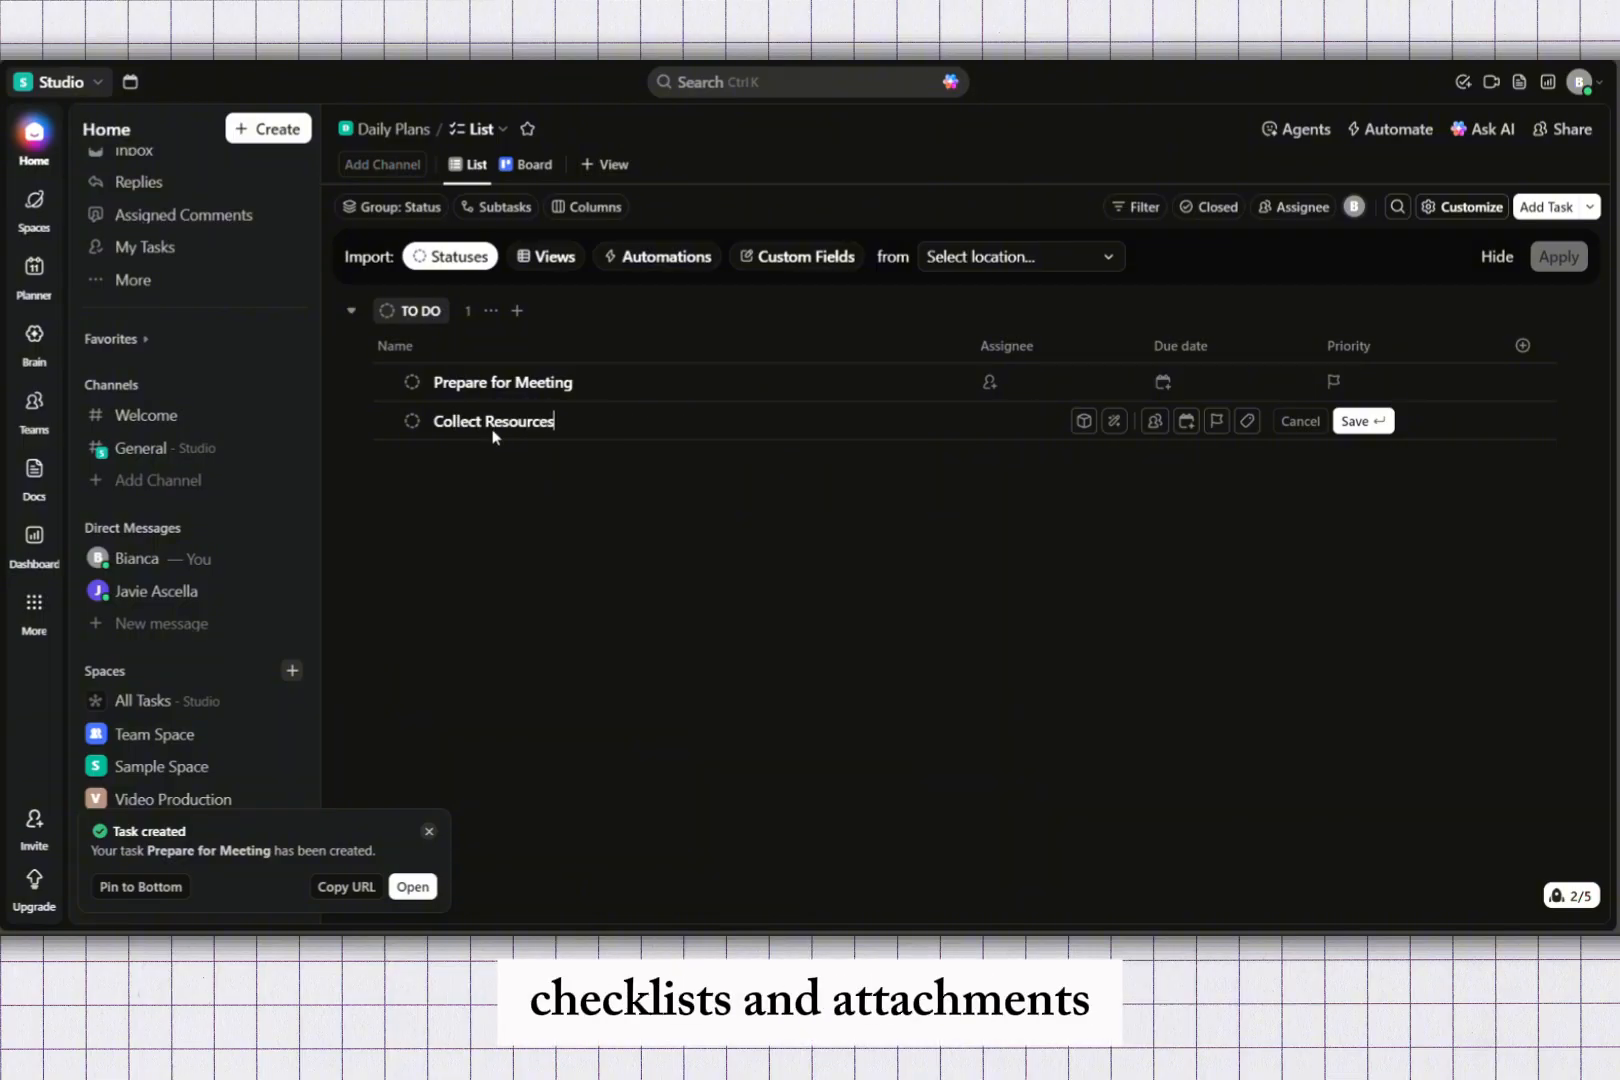
{"action": "key", "text": "Return"}
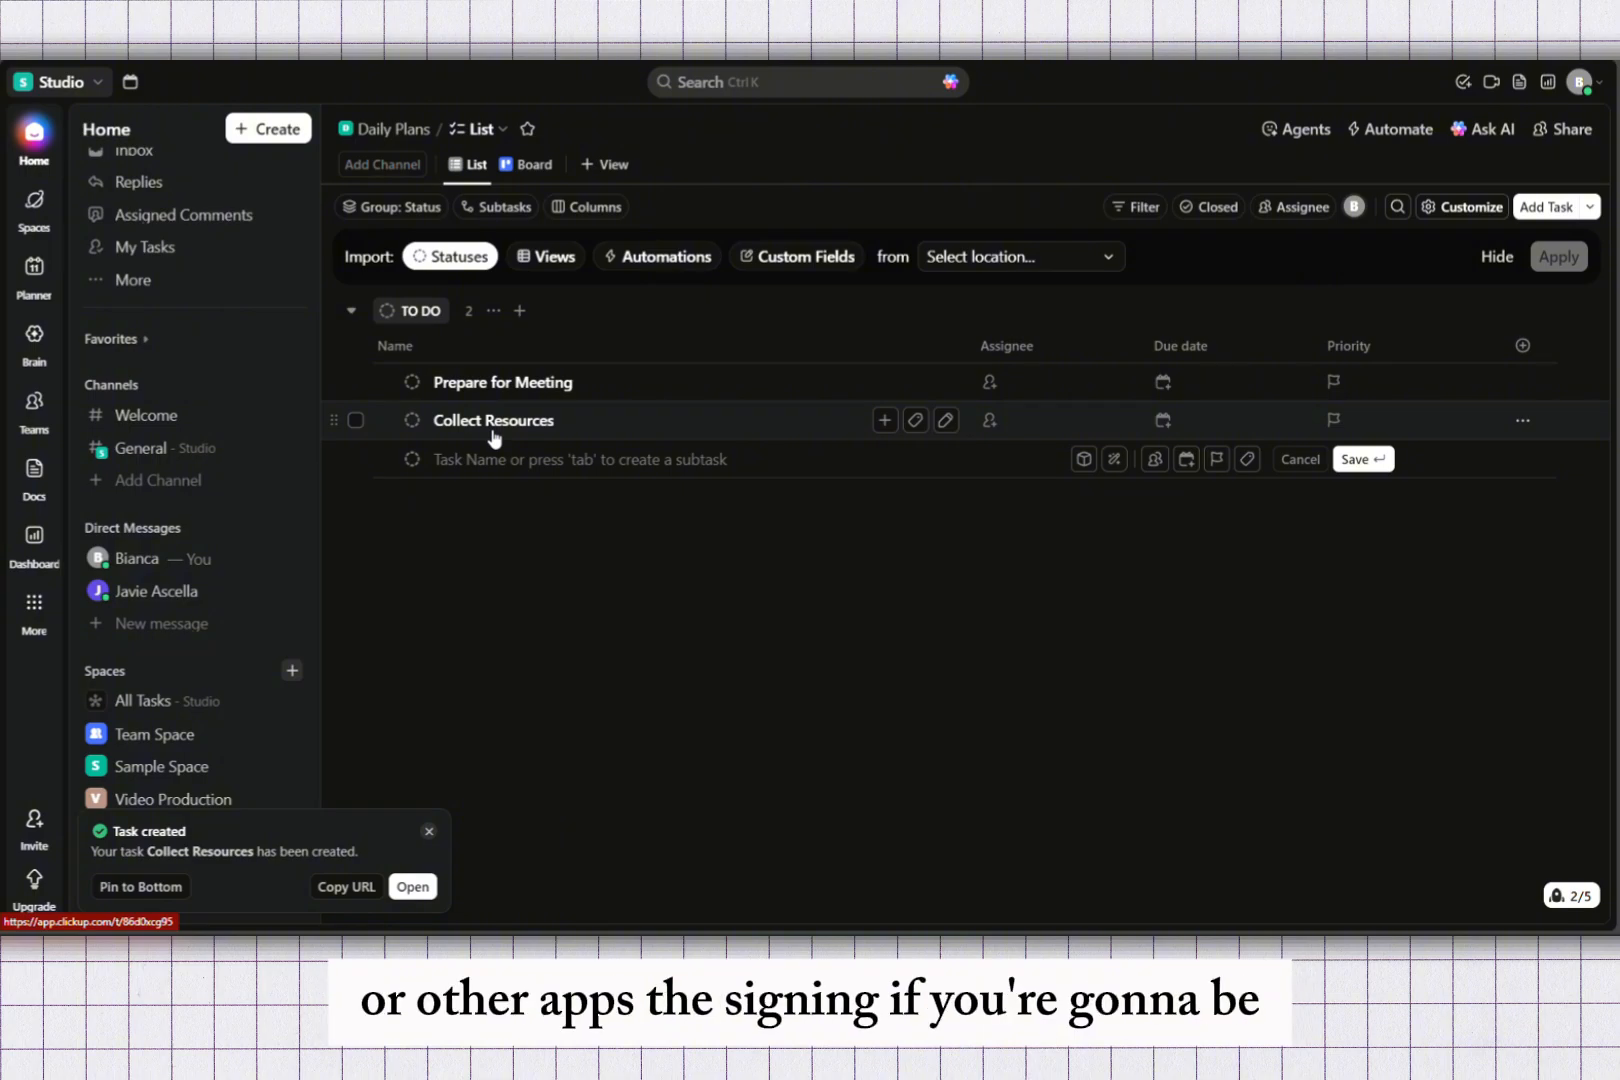
Add a third To Do task named "Check Emails".
{"action": "type", "text": "Chec"}
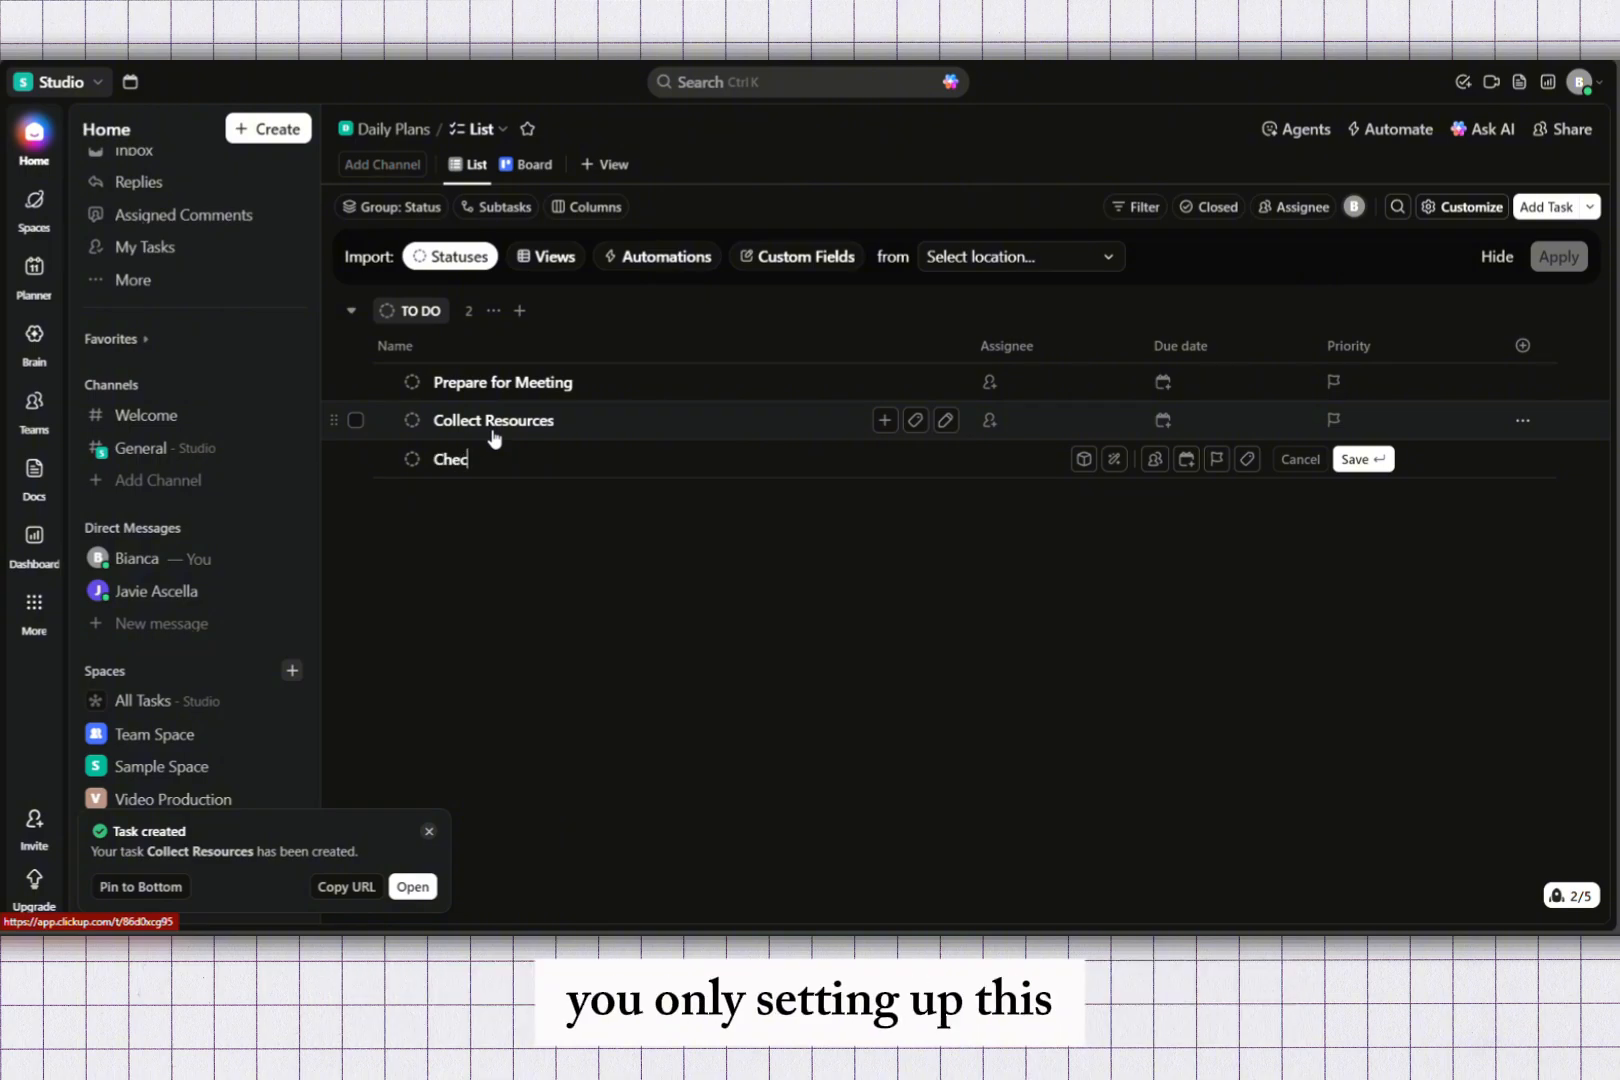
{"action": "type", "text": "k"}
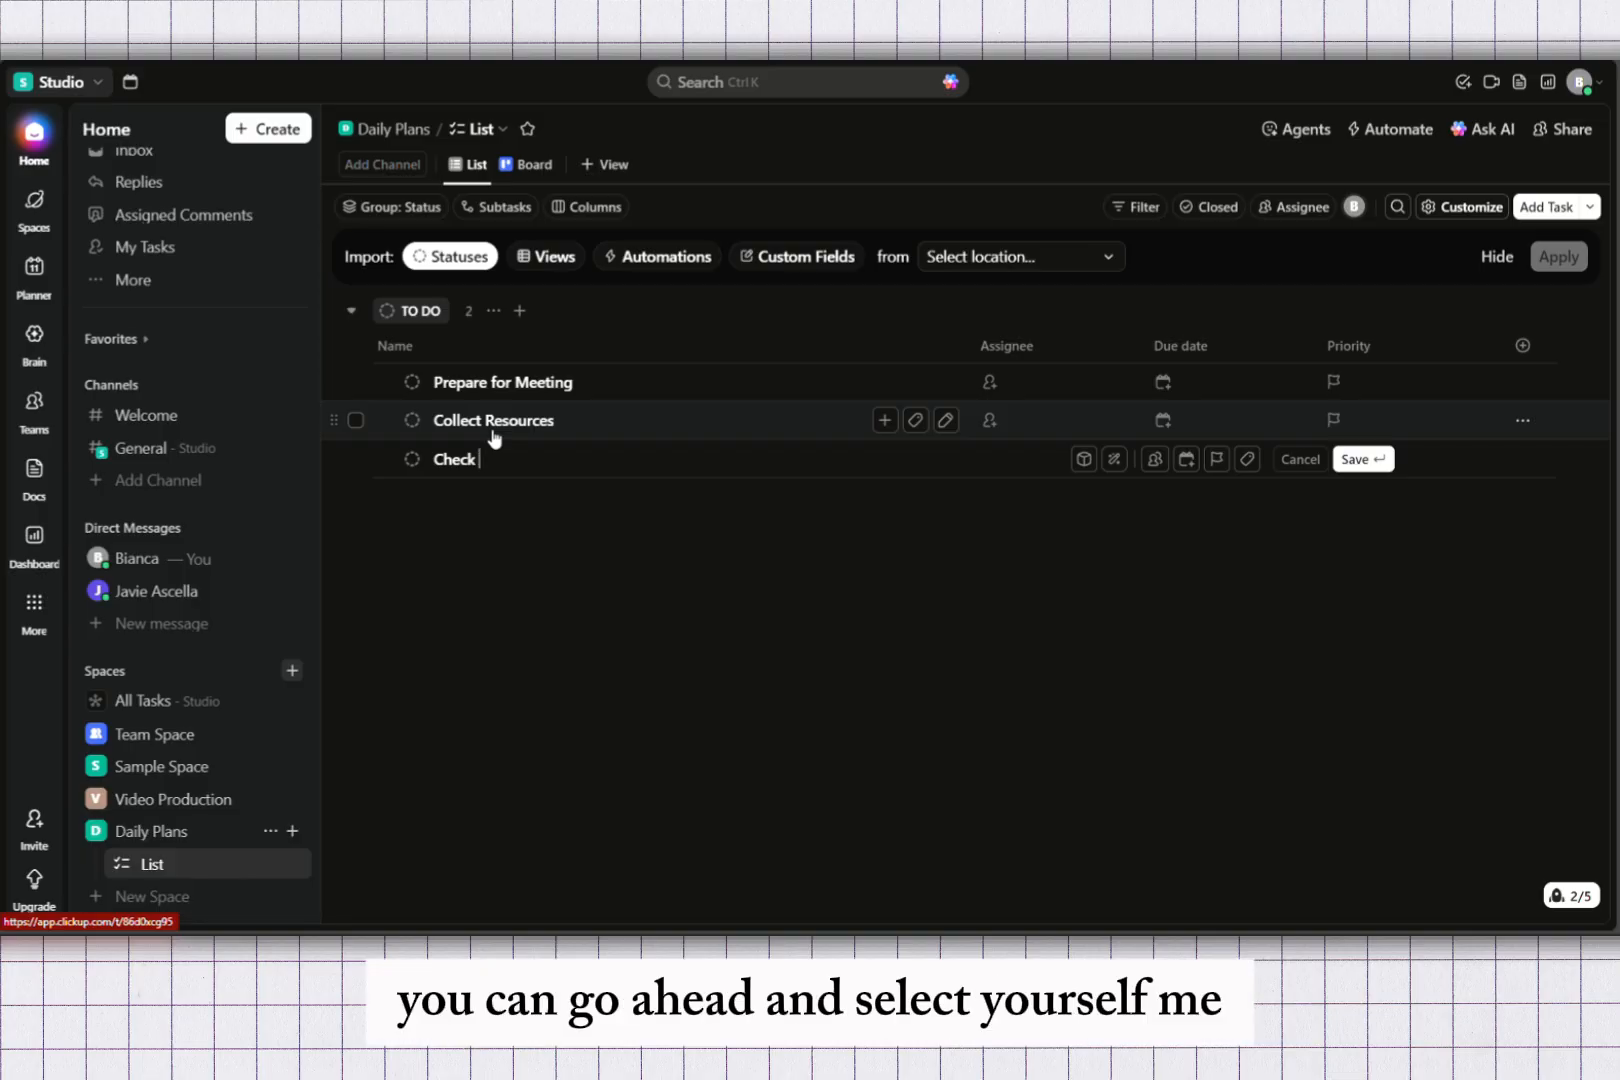
{"action": "type", "text": " Emails"}
{"action": "key", "text": "Return"}
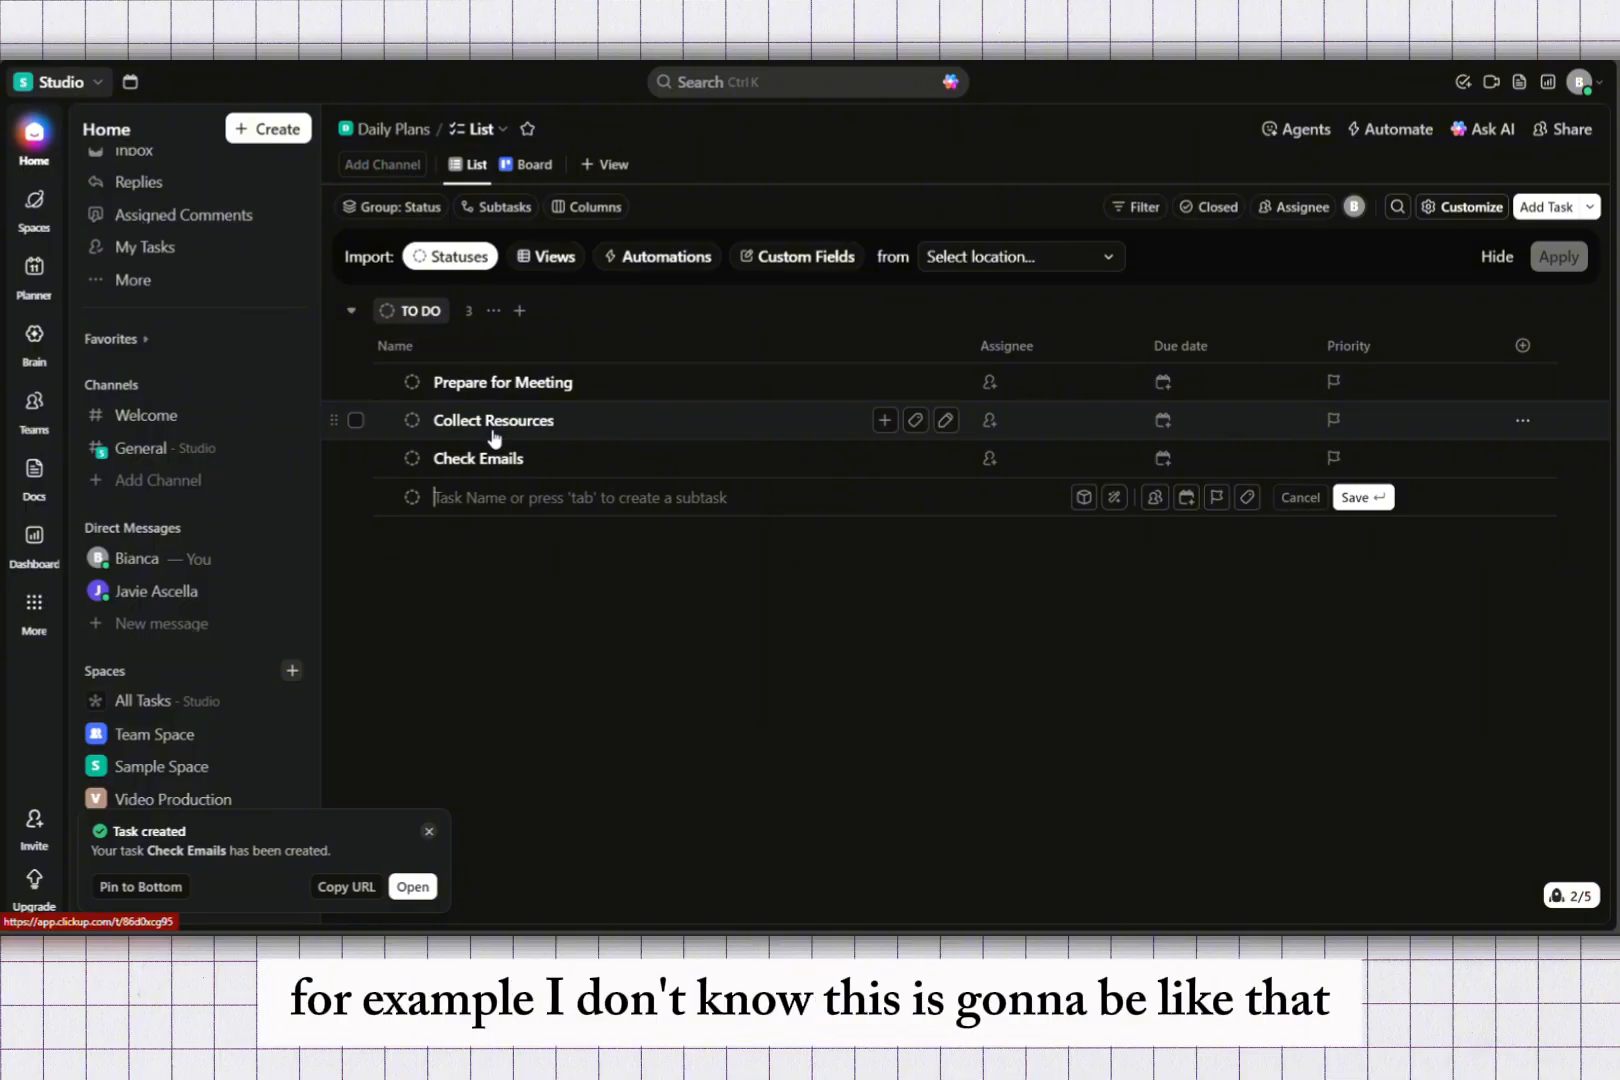
Assign the Prepare for Meeting, Collect Resources and Check Emails tasks to yourself (Me).
{"action": "left_click", "coordinate": [1027, 376]}
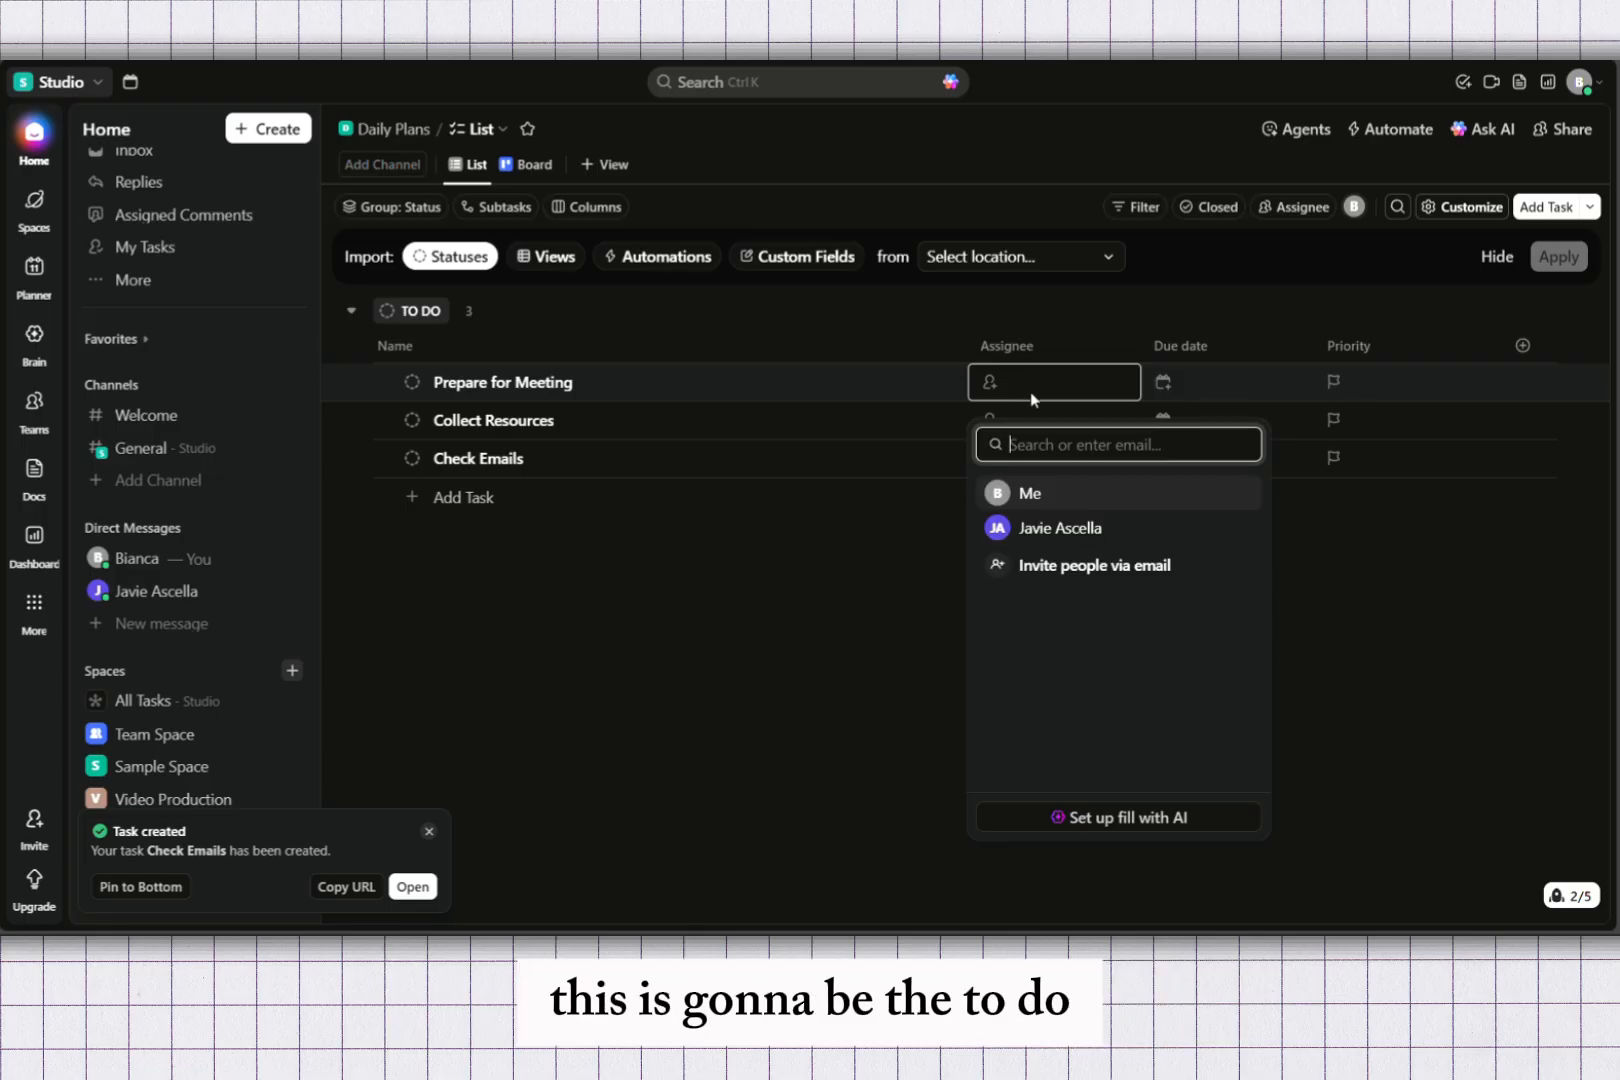
{"action": "left_click", "coordinate": [1028, 500]}
{"action": "left_click", "coordinate": [1020, 440]}
{"action": "left_click", "coordinate": [1022, 538]}
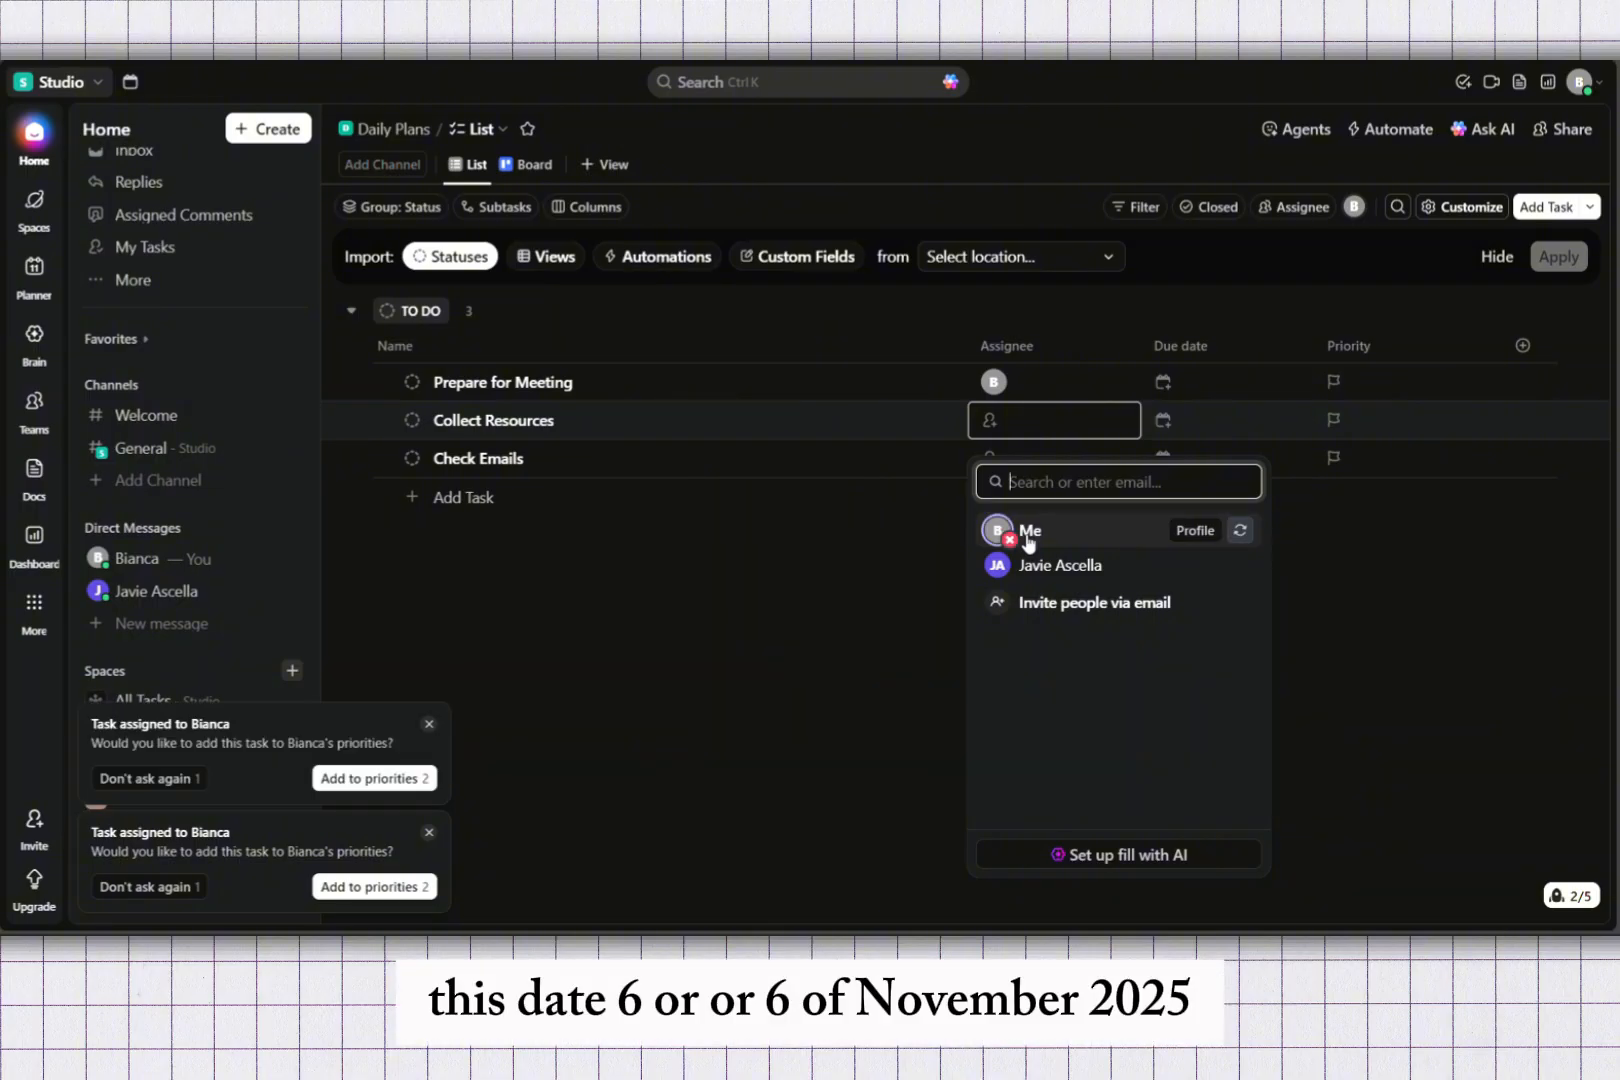
{"action": "left_click", "coordinate": [1012, 462]}
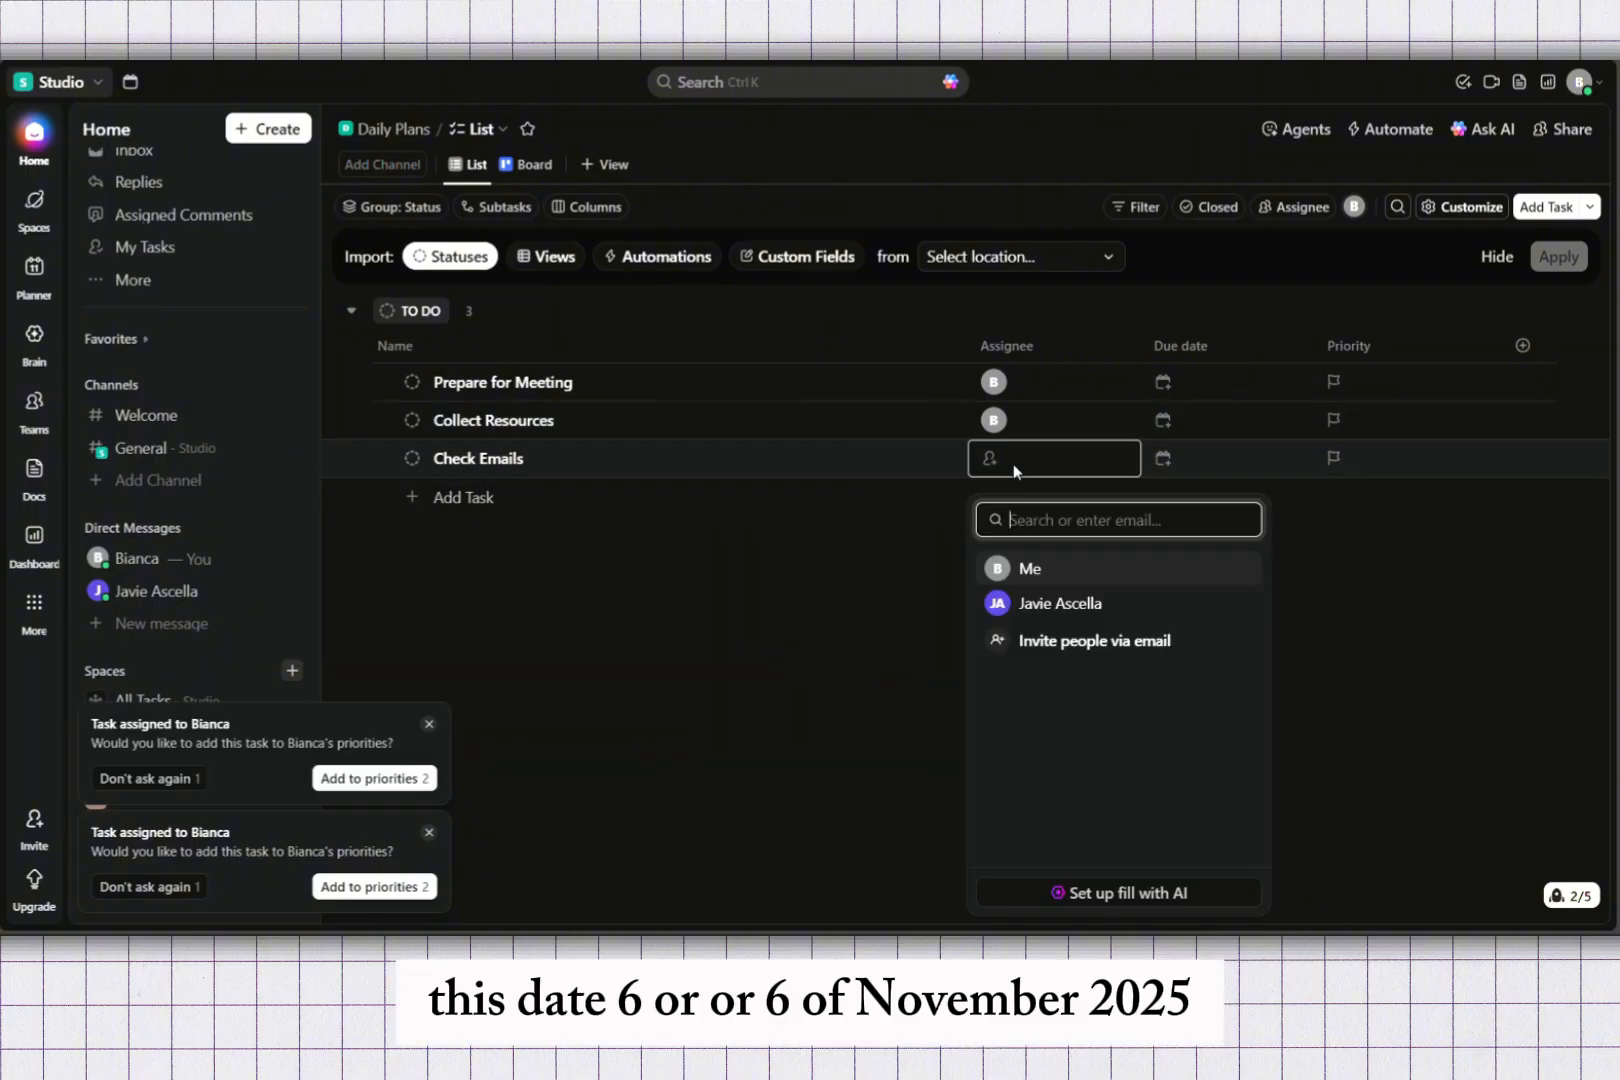
{"action": "left_click", "coordinate": [1020, 568]}
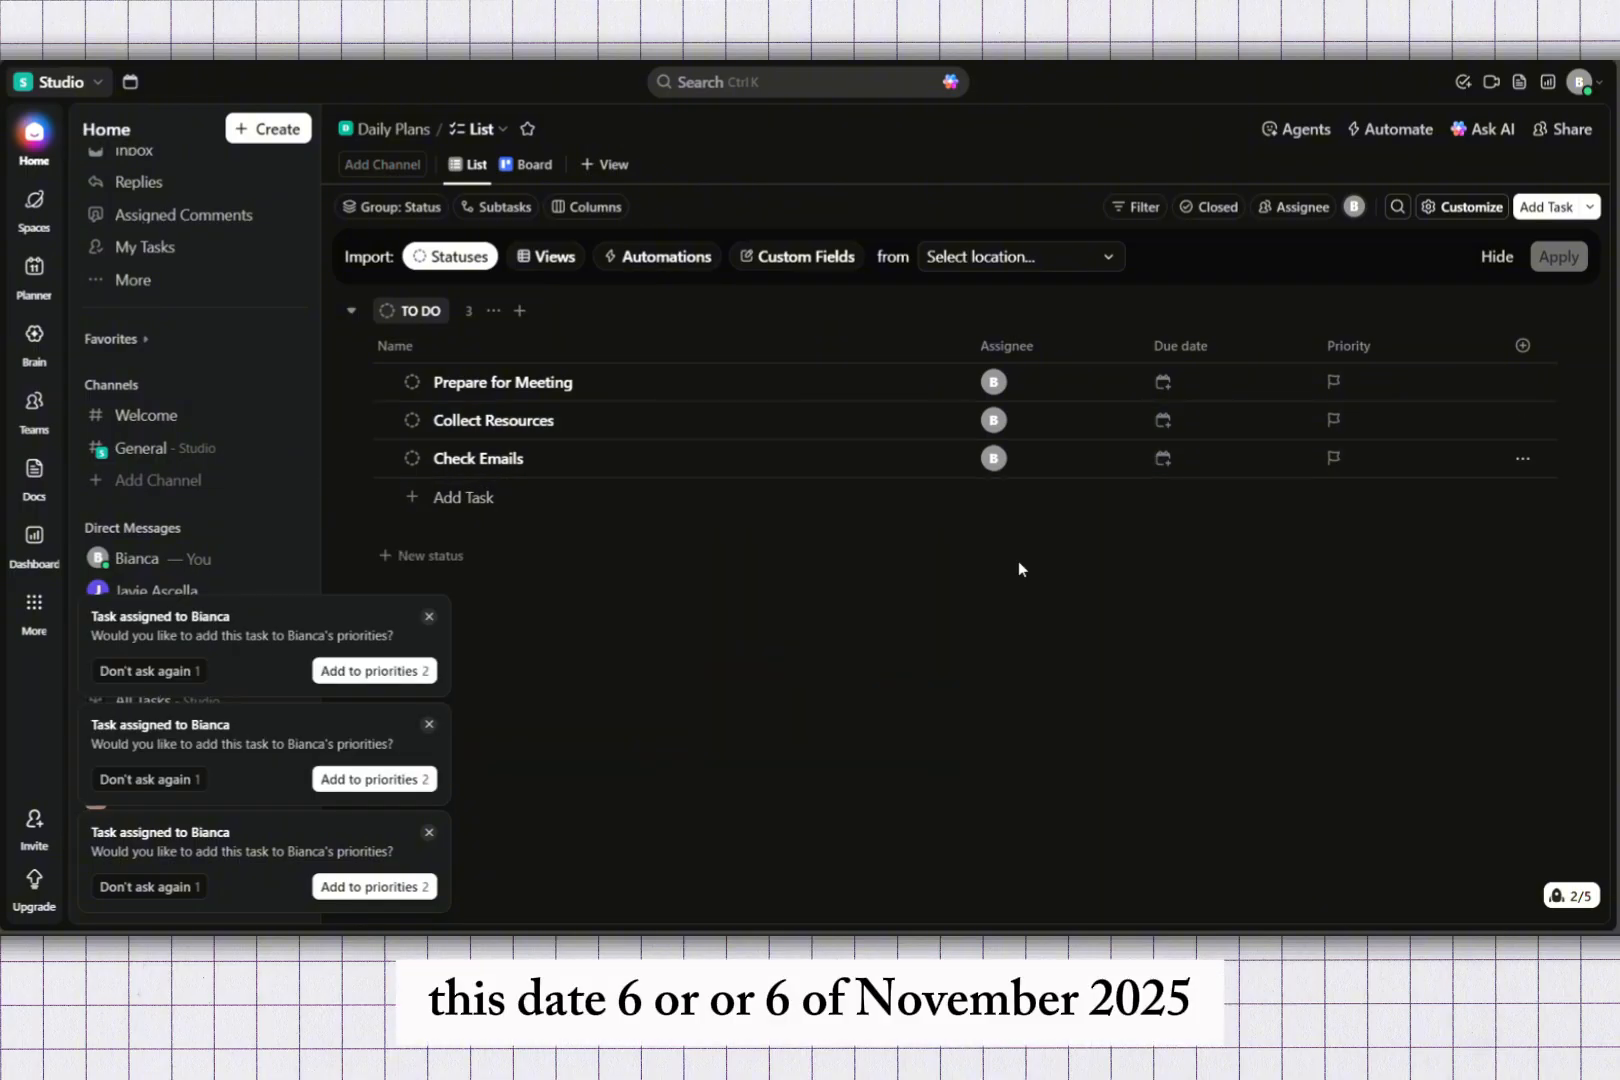
Set the due date of the Prepare for Meeting task to today, November 11, 2025.
{"action": "left_click", "coordinate": [1174, 383]}
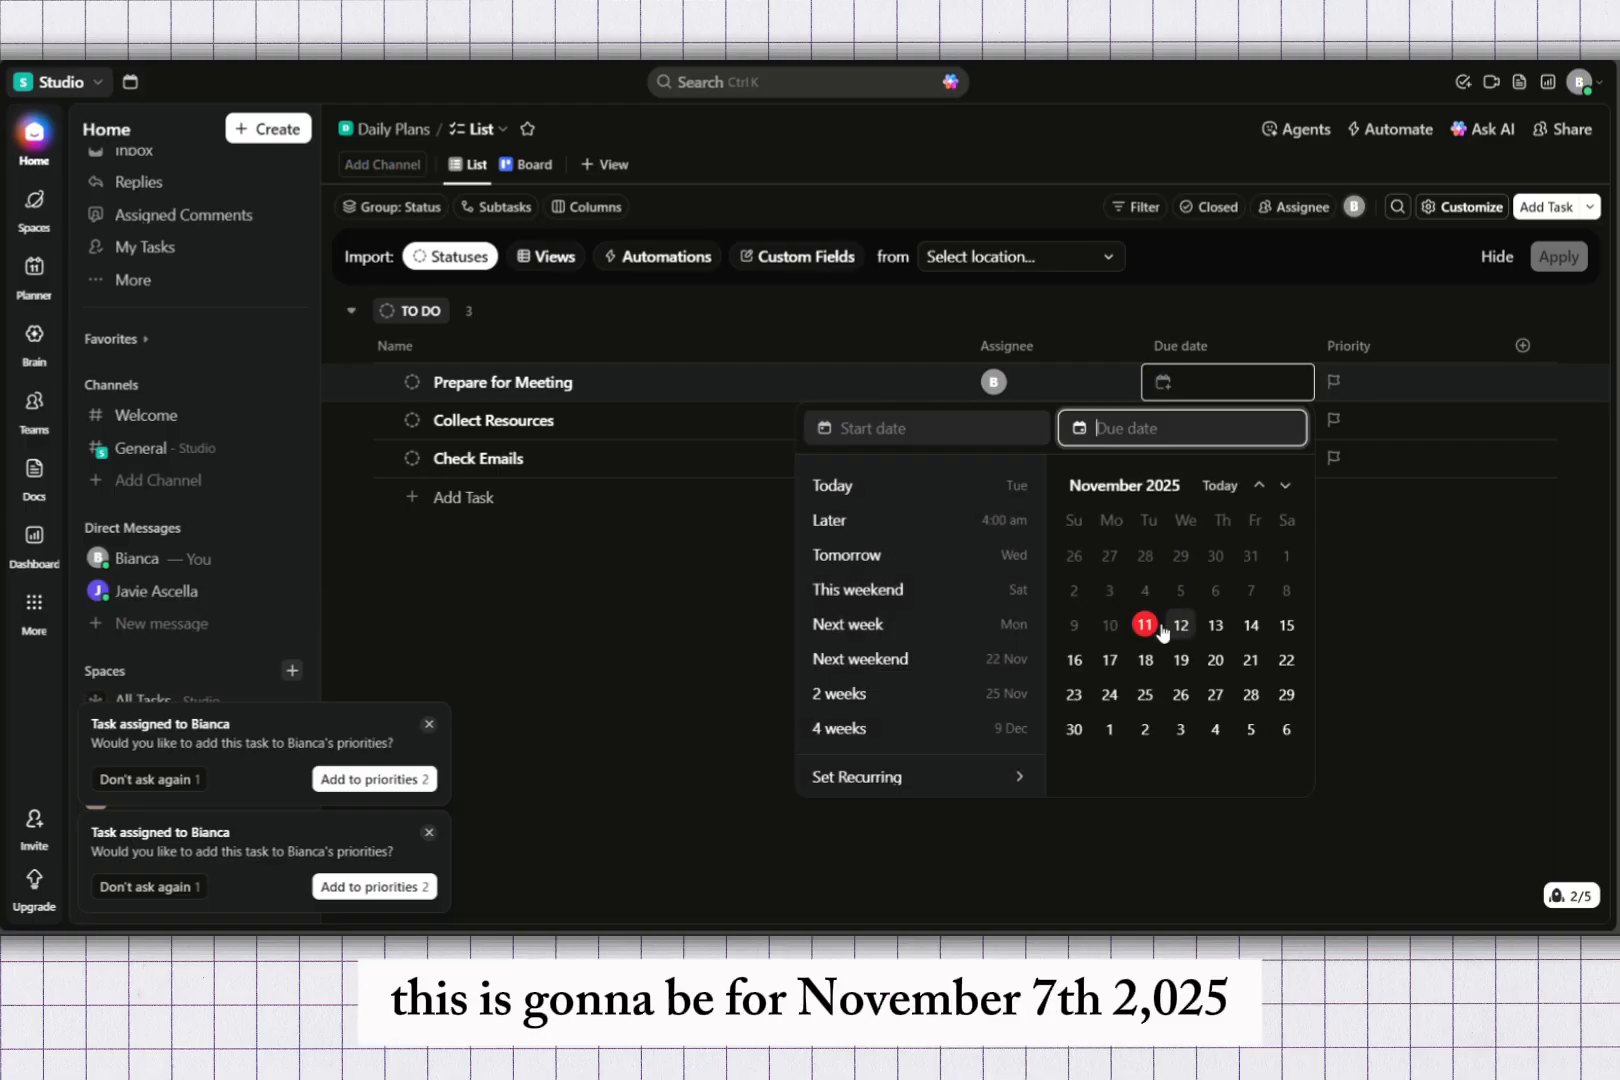
{"action": "left_click", "coordinate": [1146, 624]}
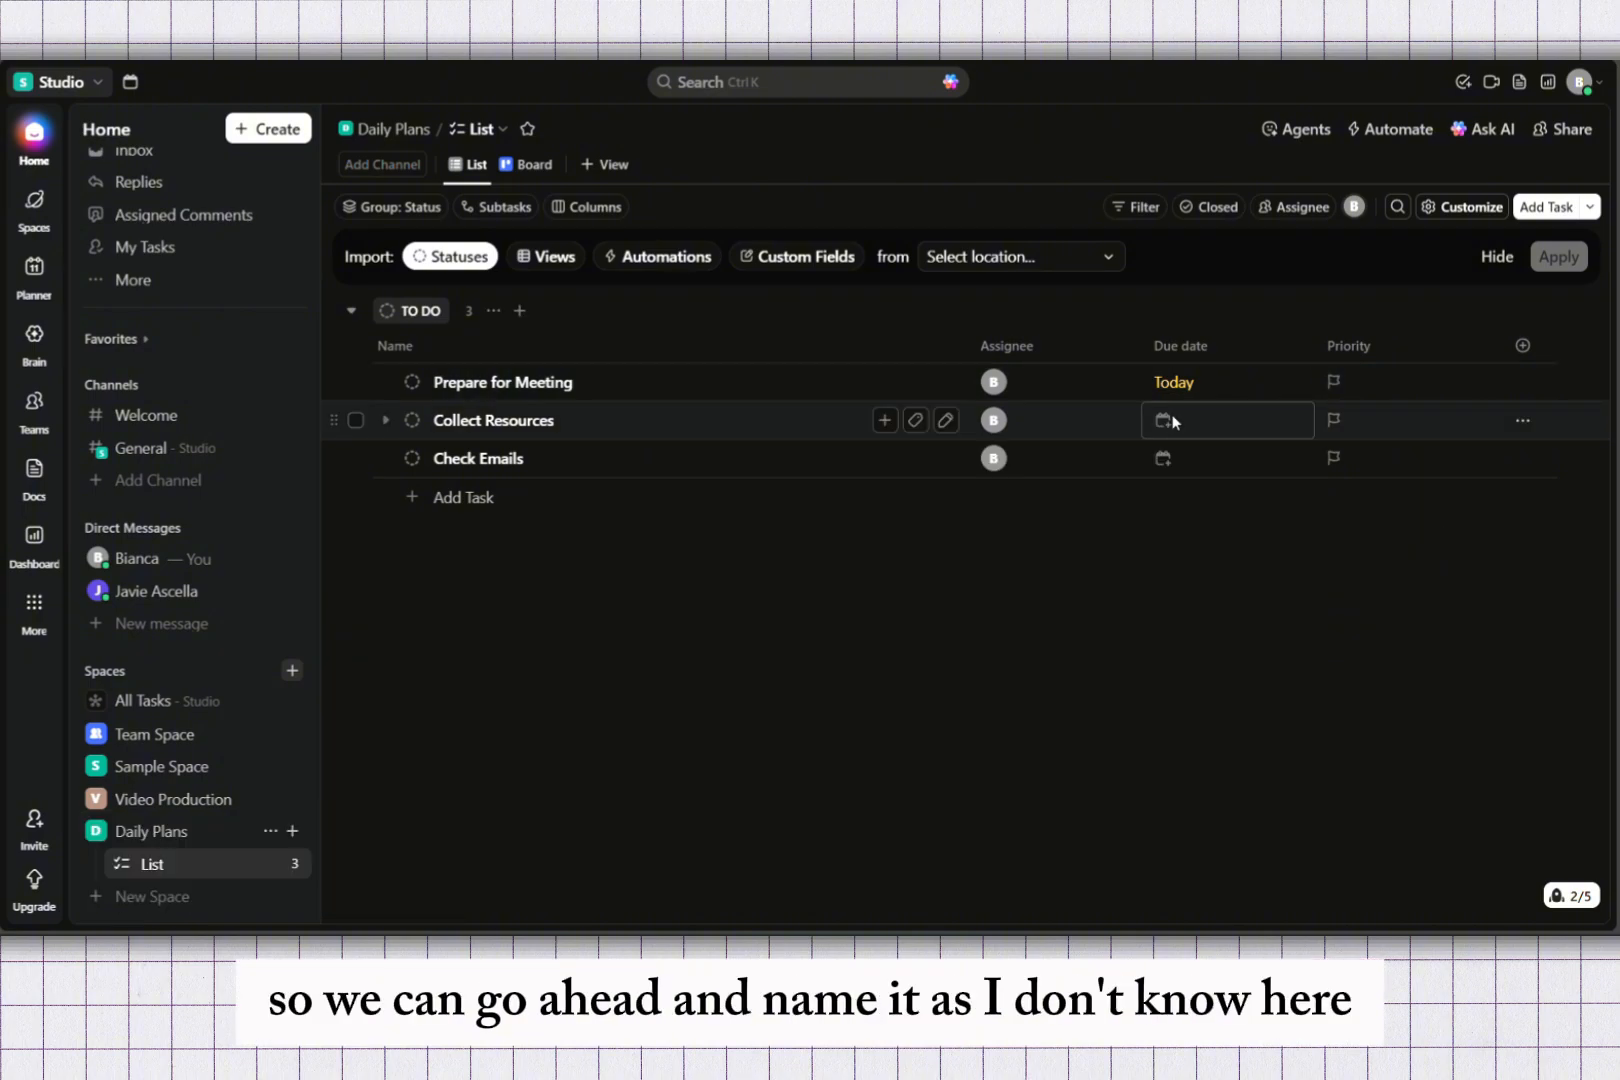
Set the due date of the Collect Resources task to November 19, 2025.
{"action": "left_click", "coordinate": [1172, 420]}
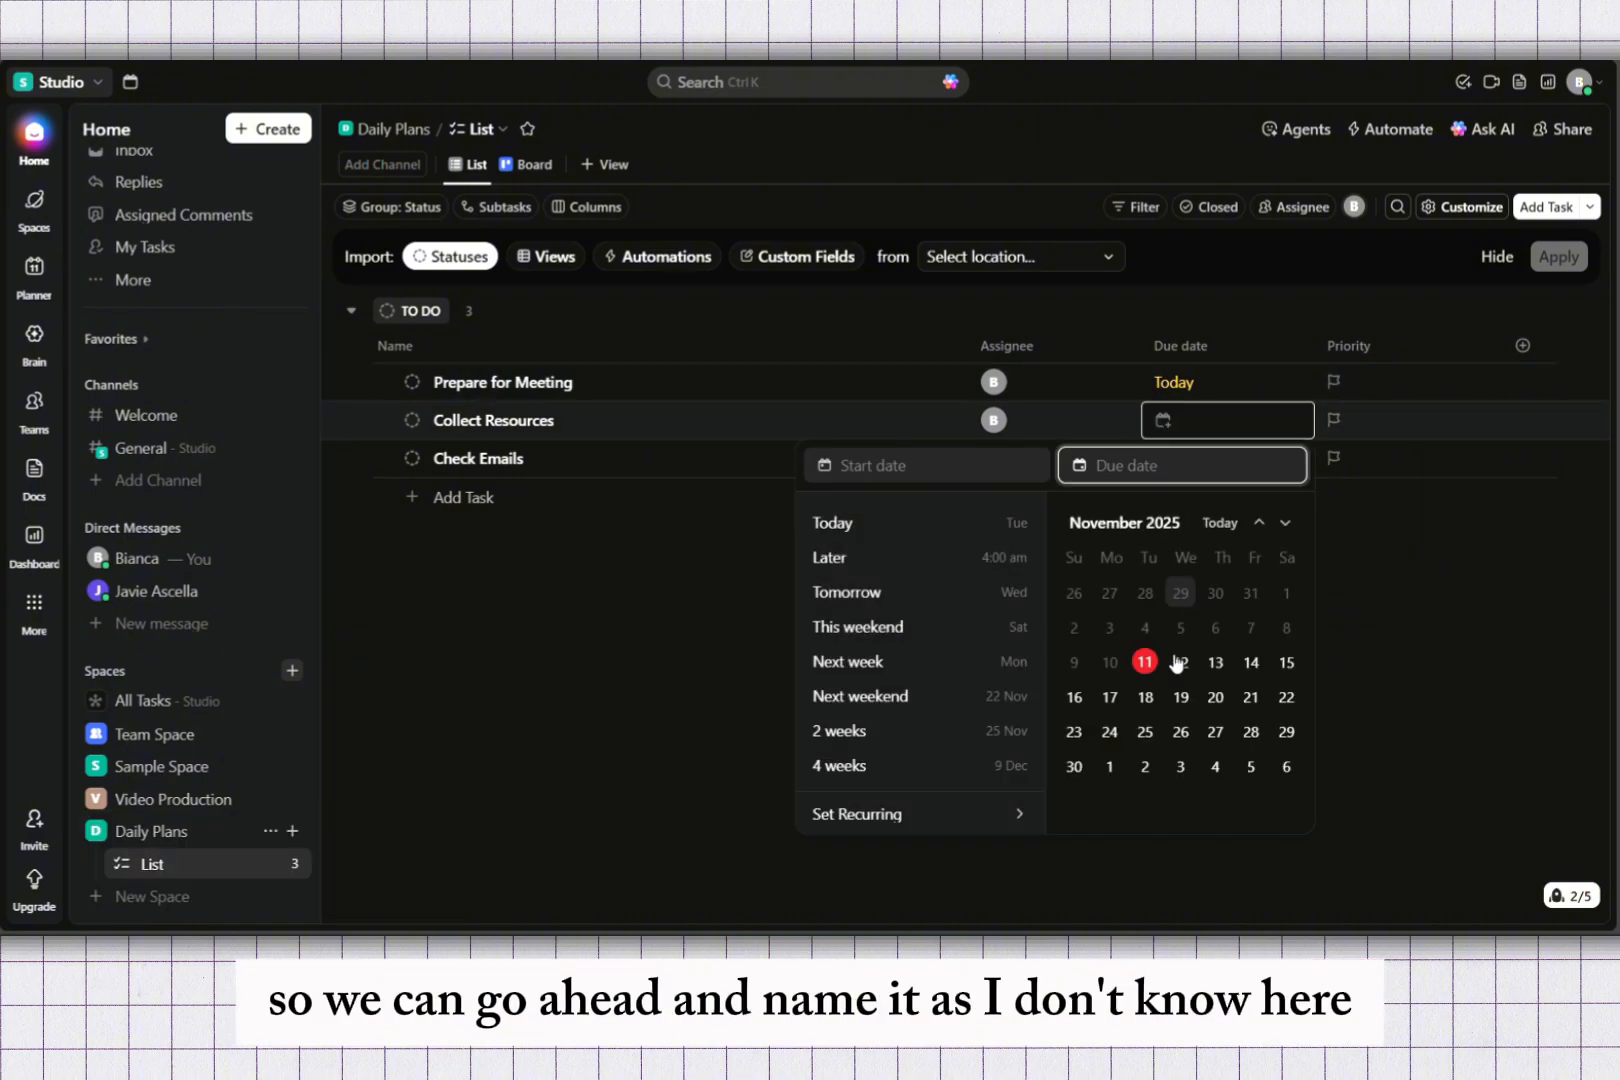
{"action": "left_click", "coordinate": [1185, 704]}
{"action": "left_click", "coordinate": [1442, 570]}
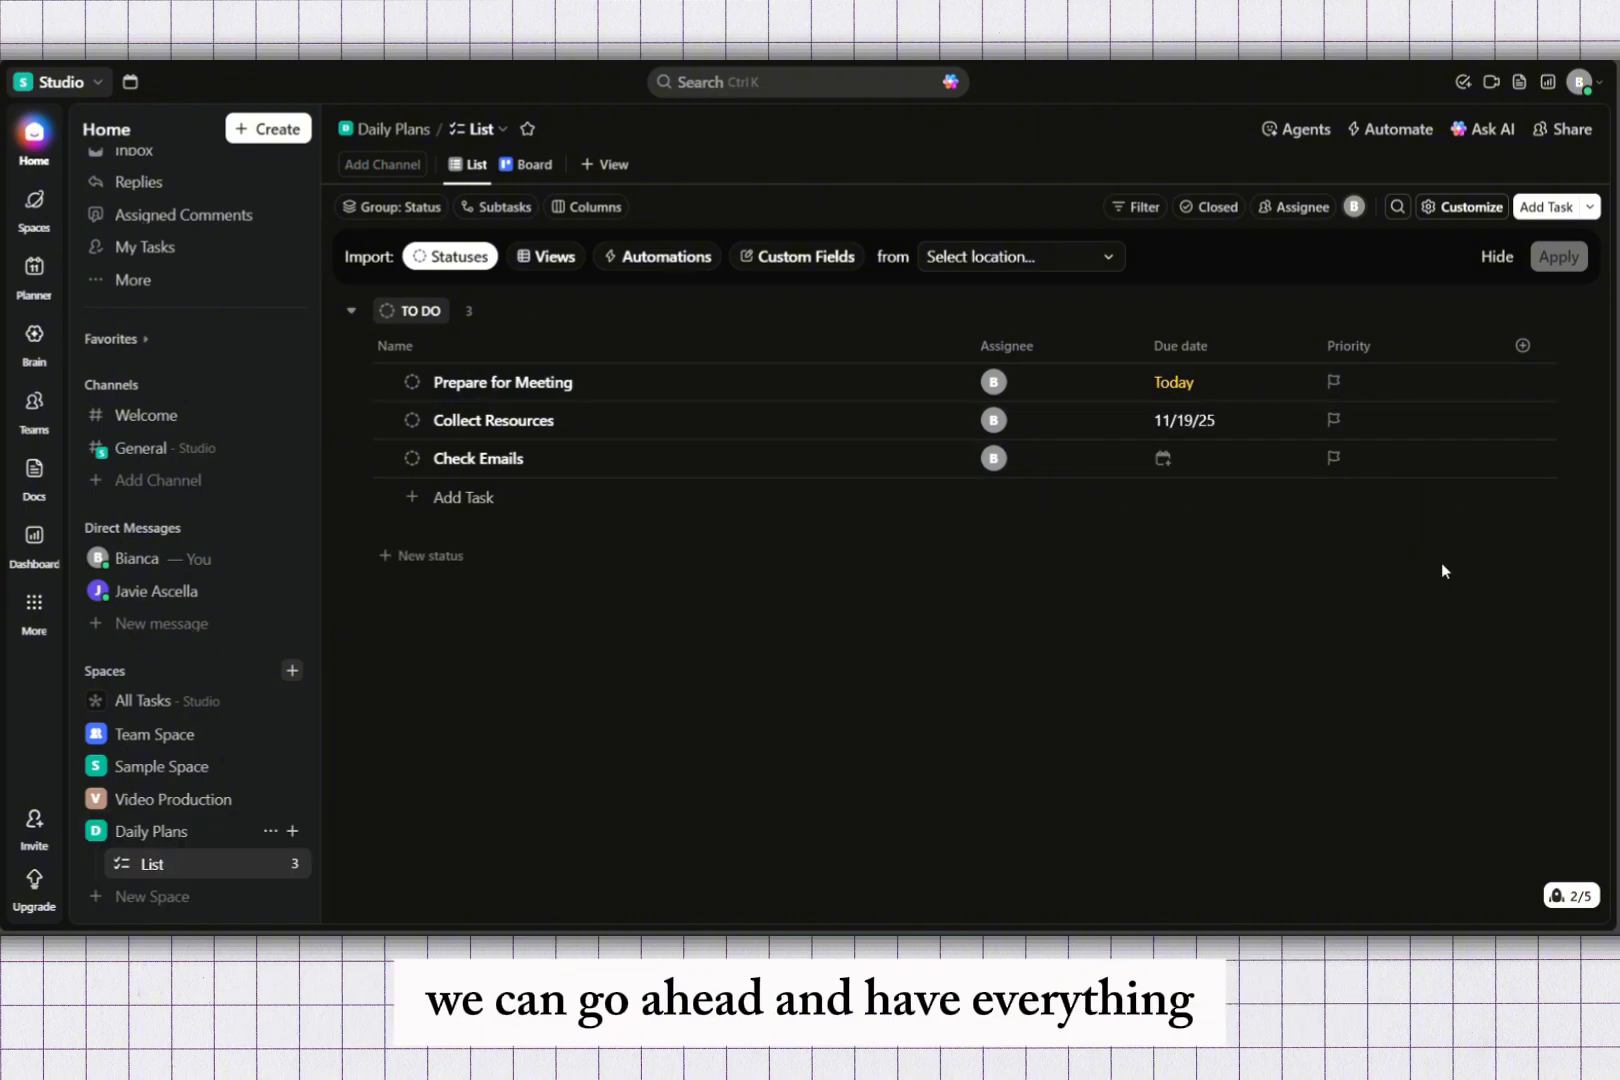
Set the due date of the Check Emails task to today, November 11, 2025.
{"action": "left_click", "coordinate": [1223, 463]}
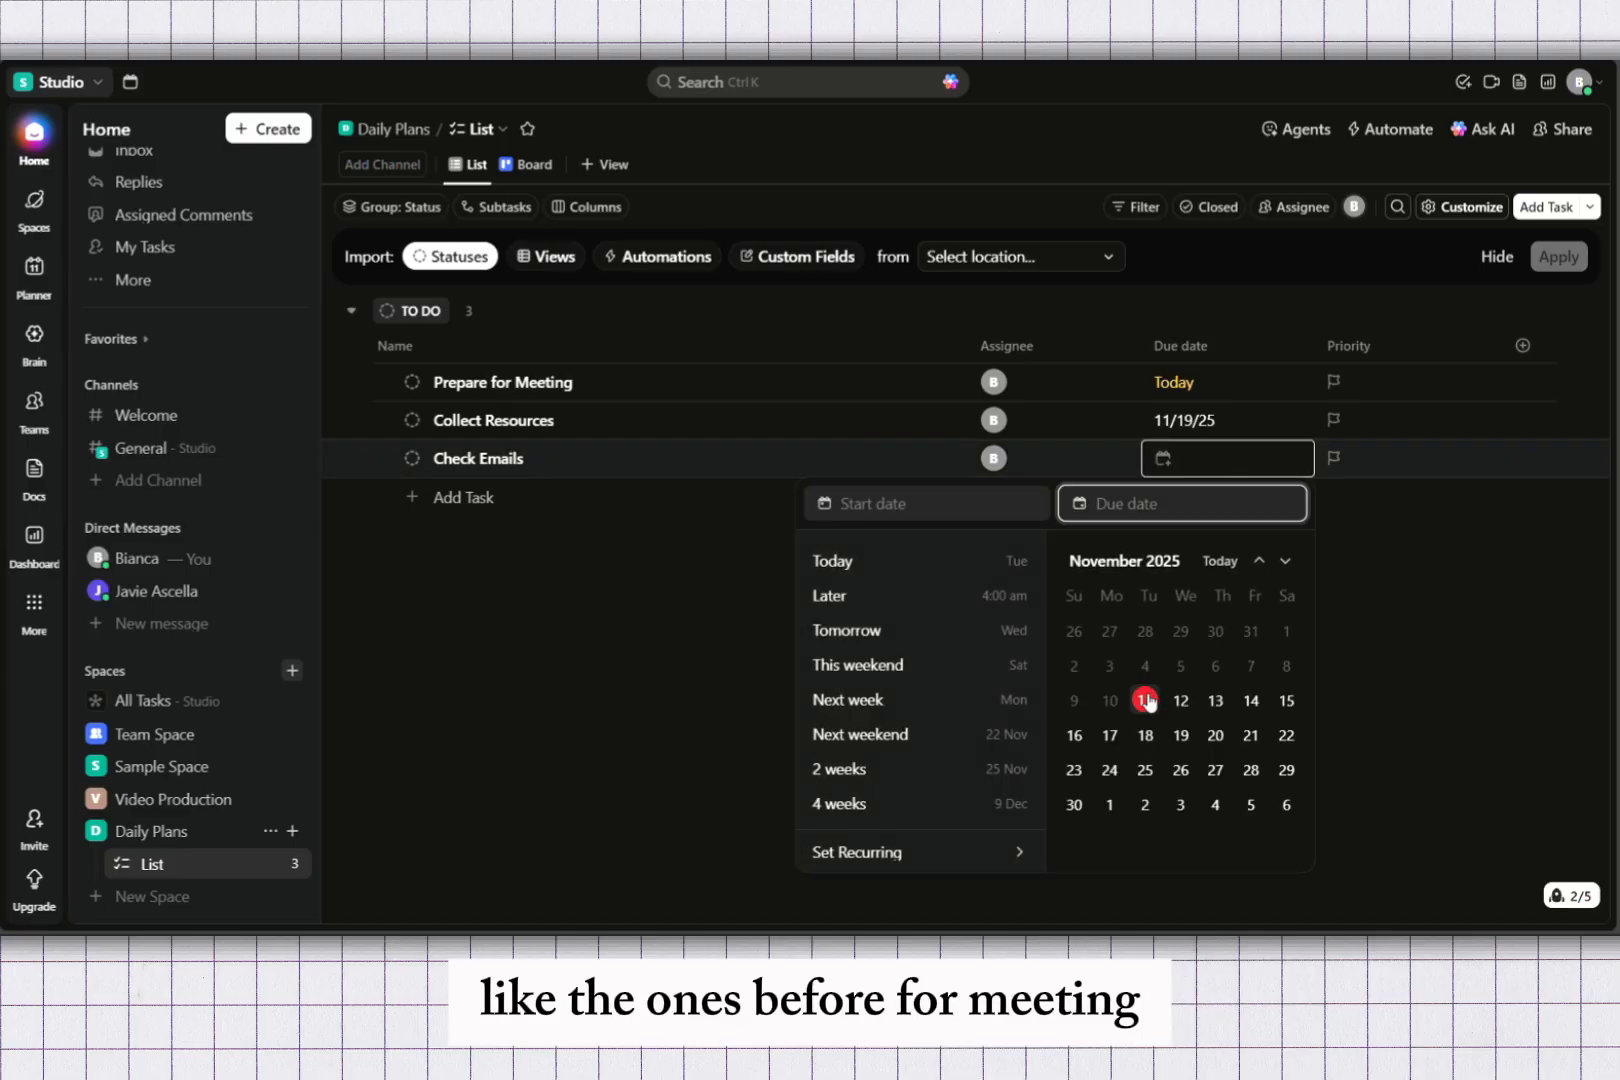
{"action": "left_click", "coordinate": [1146, 701]}
{"action": "left_click", "coordinate": [1204, 422]}
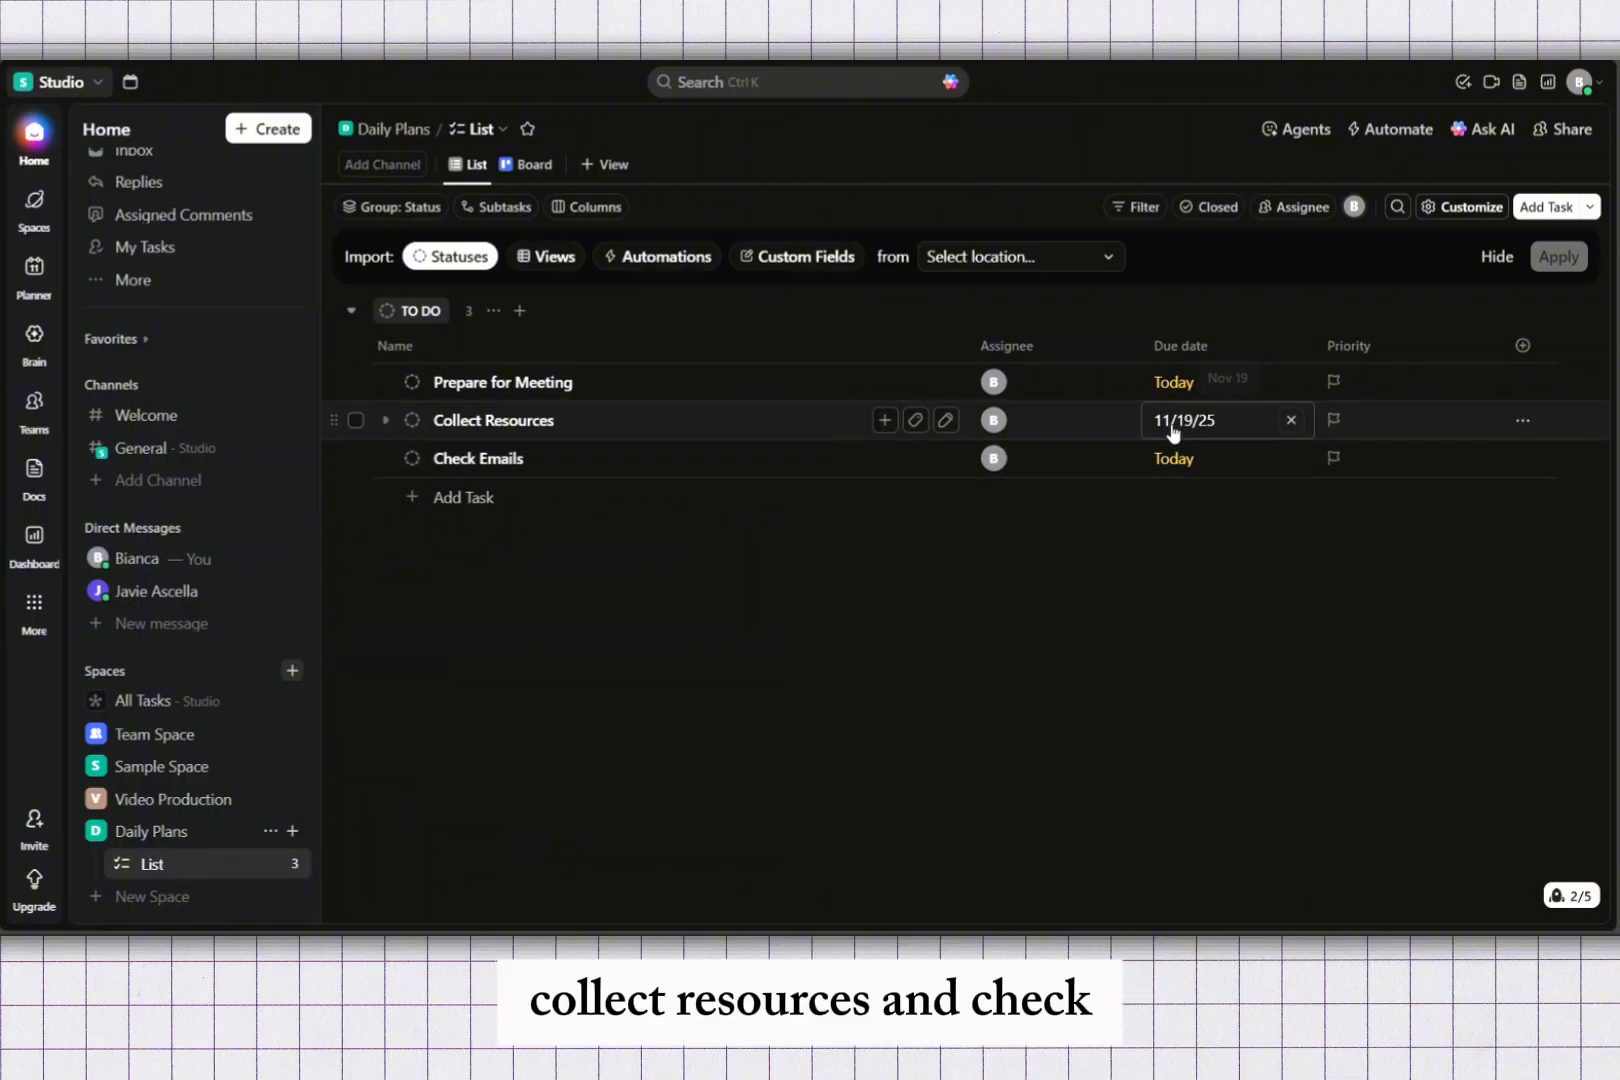
Change the due date of the Collect Resources task to today, November 11, 2025.
{"action": "left_click", "coordinate": [1171, 426]}
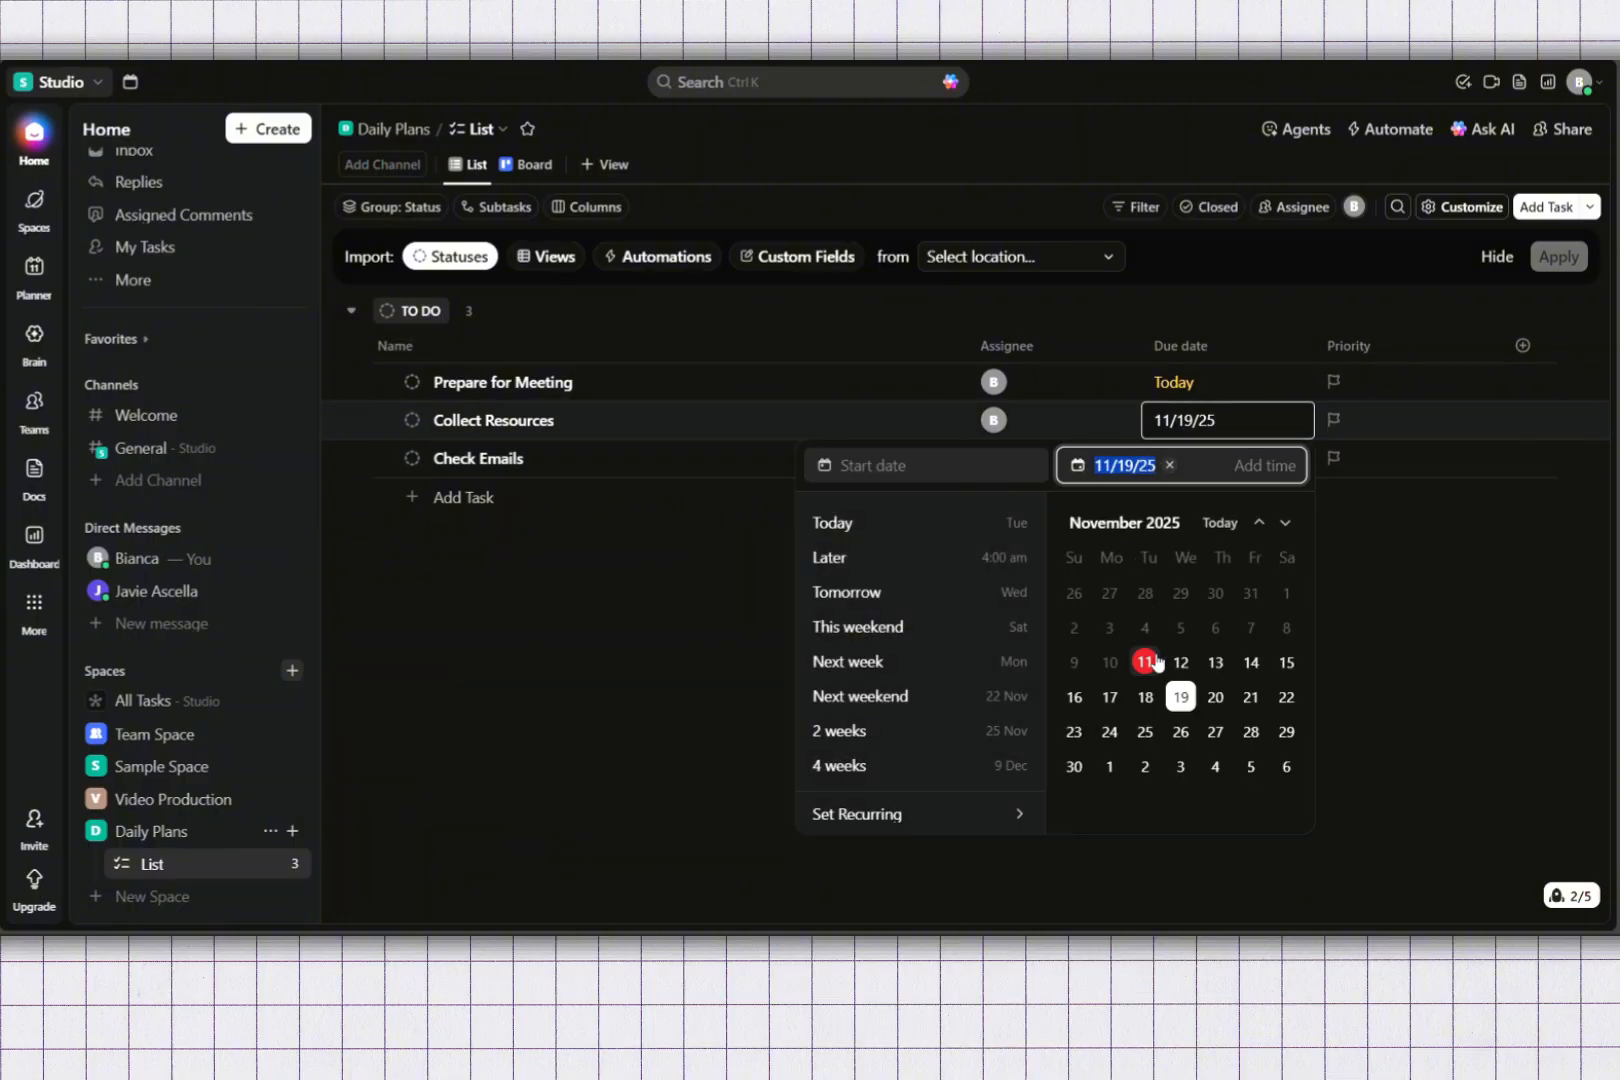
{"action": "left_click", "coordinate": [1145, 663]}
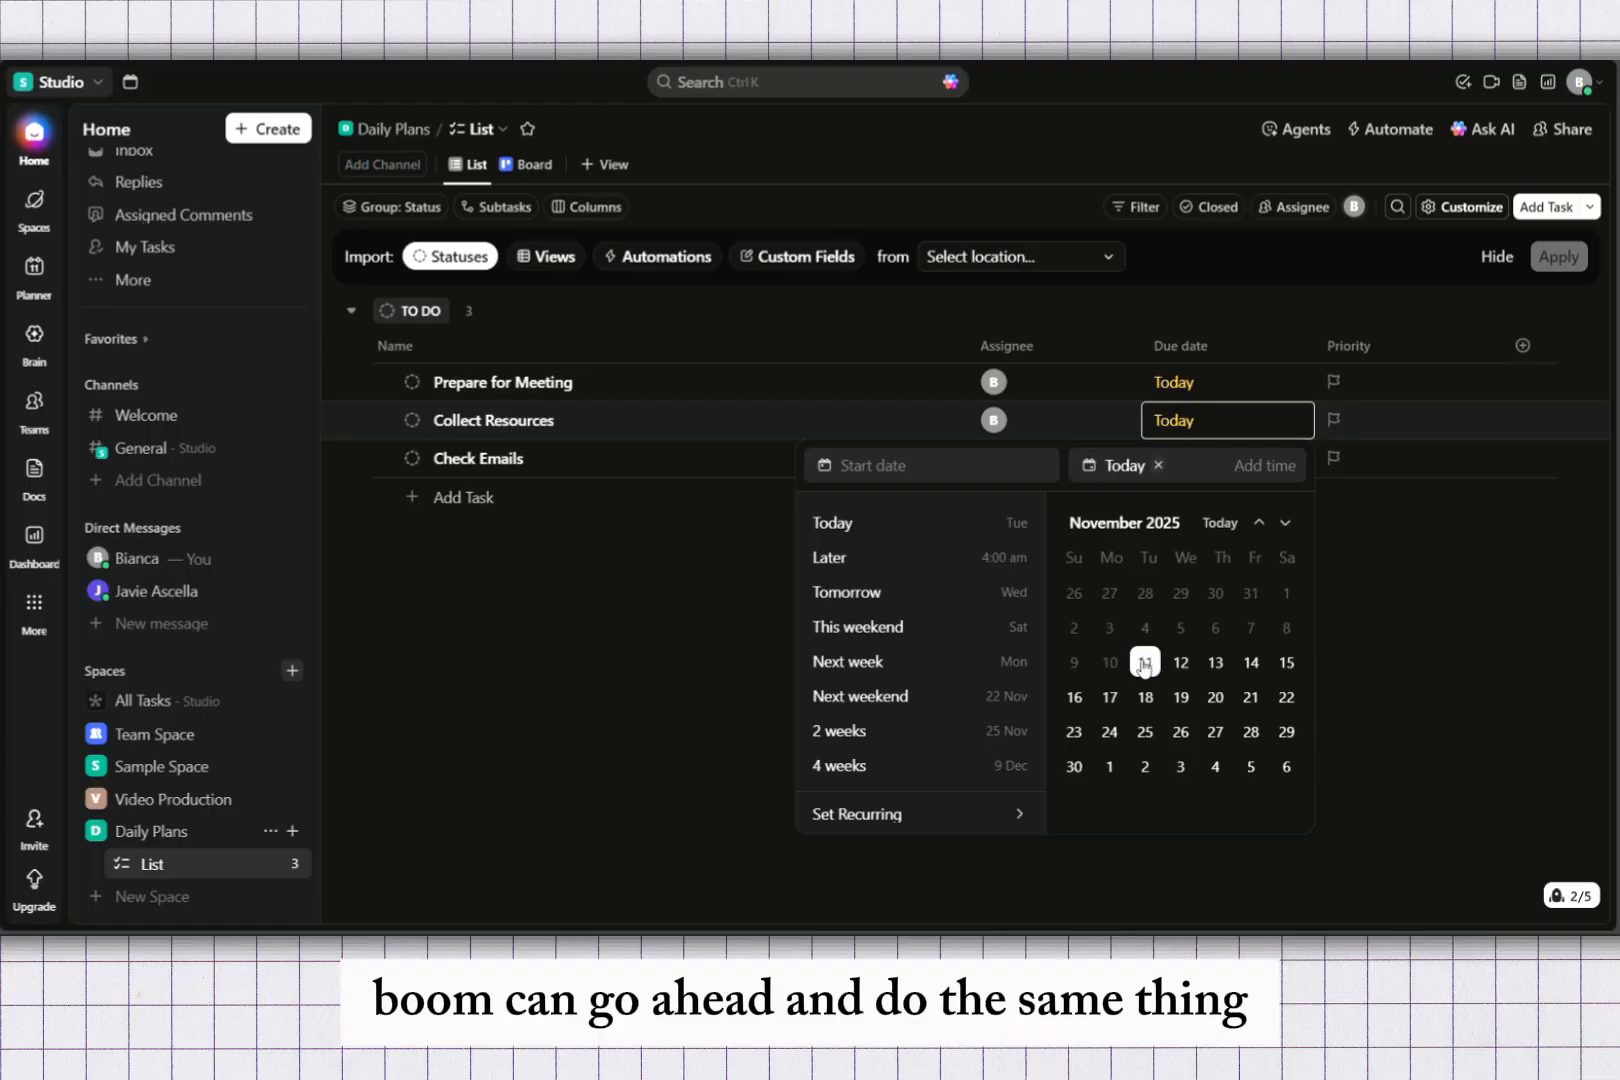
{"action": "left_click", "coordinate": [409, 318]}
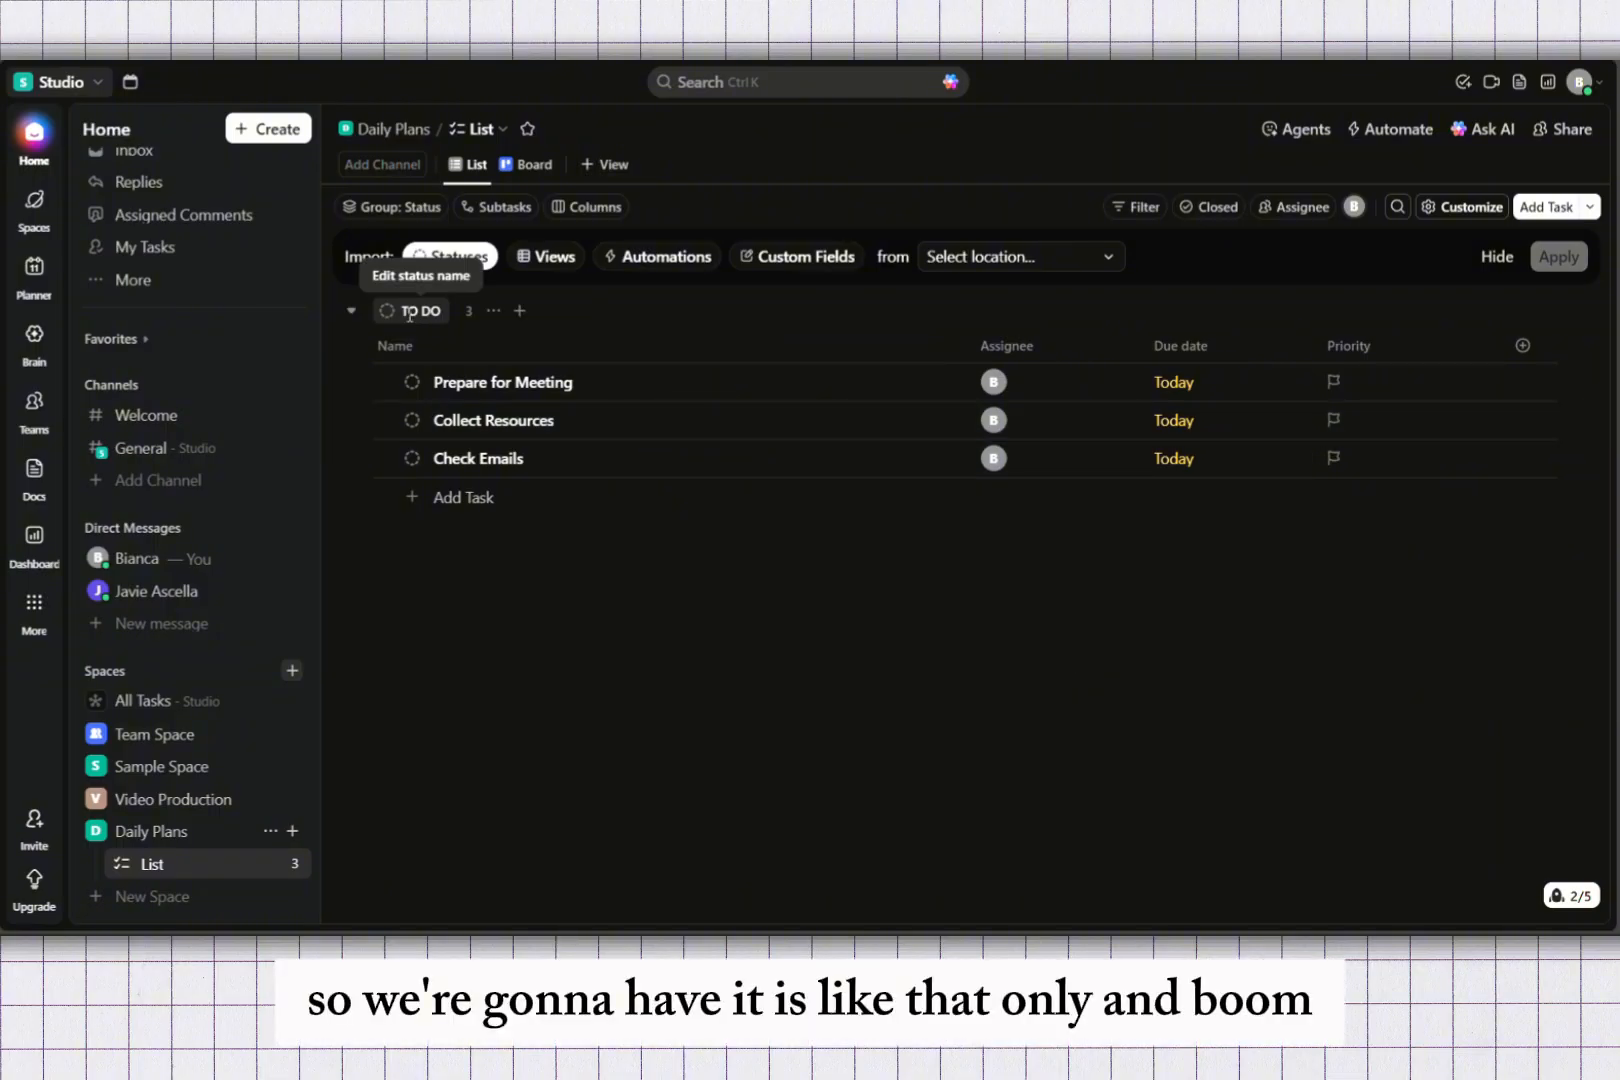
{"action": "left_click", "coordinate": [410, 313]}
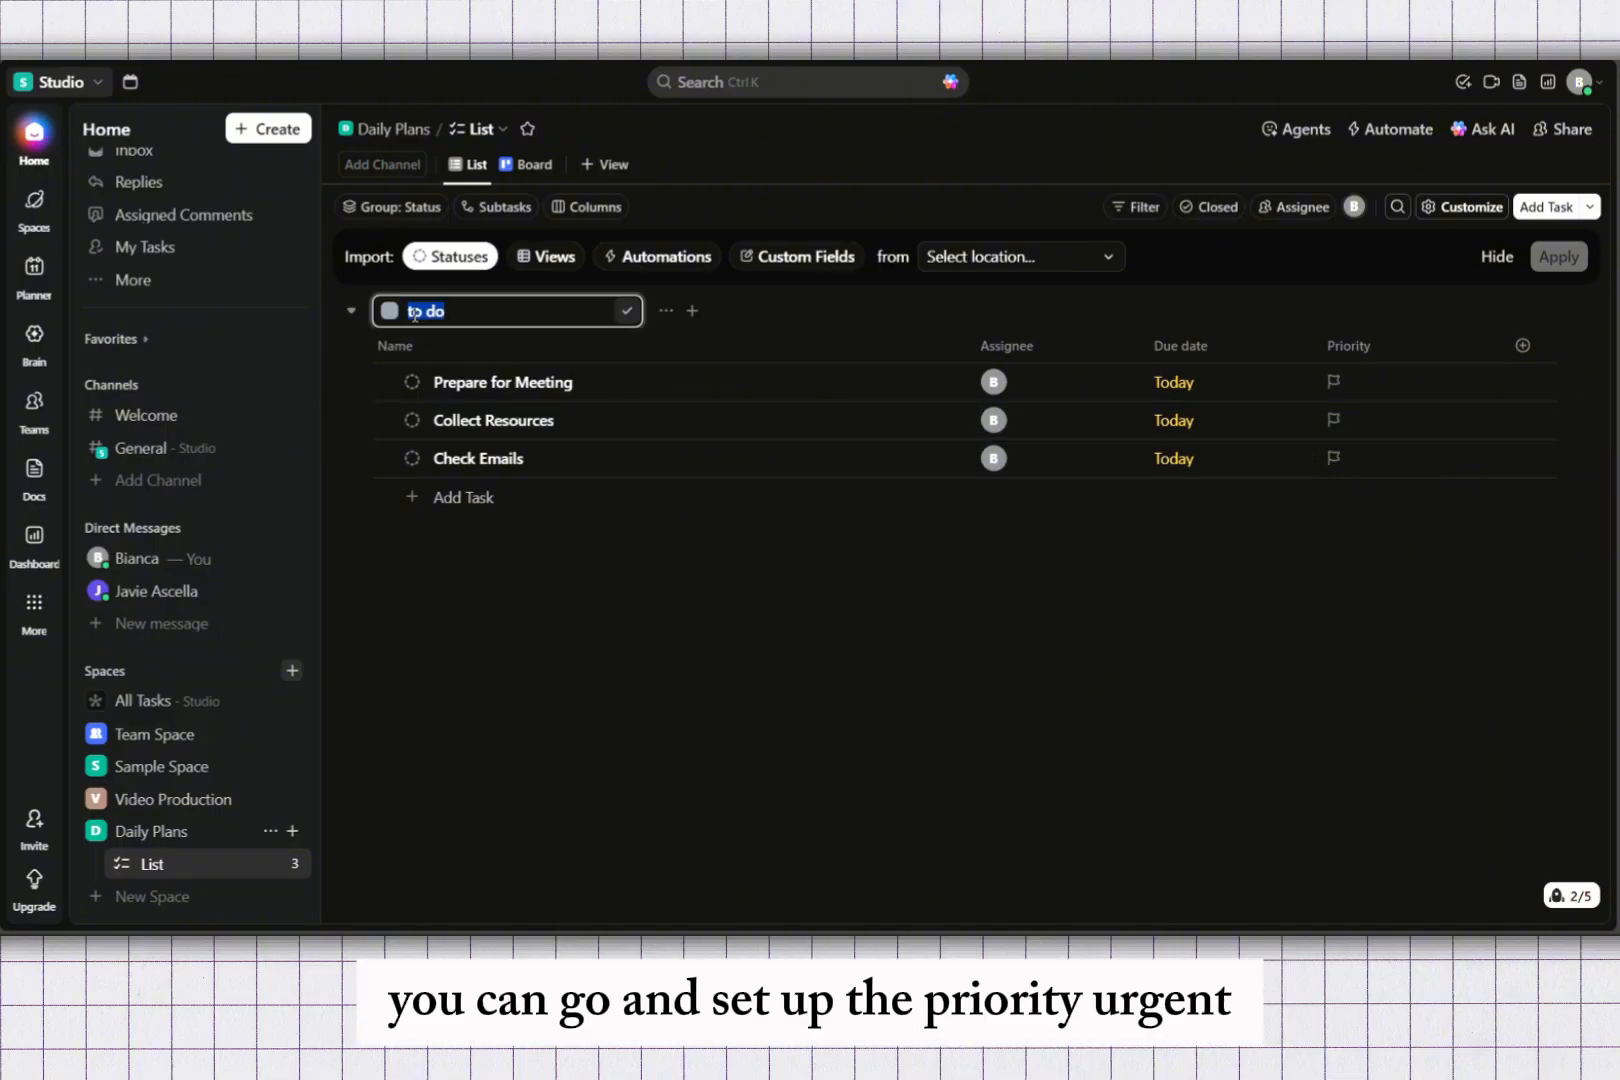
{"action": "type", "text": "\\7/"}
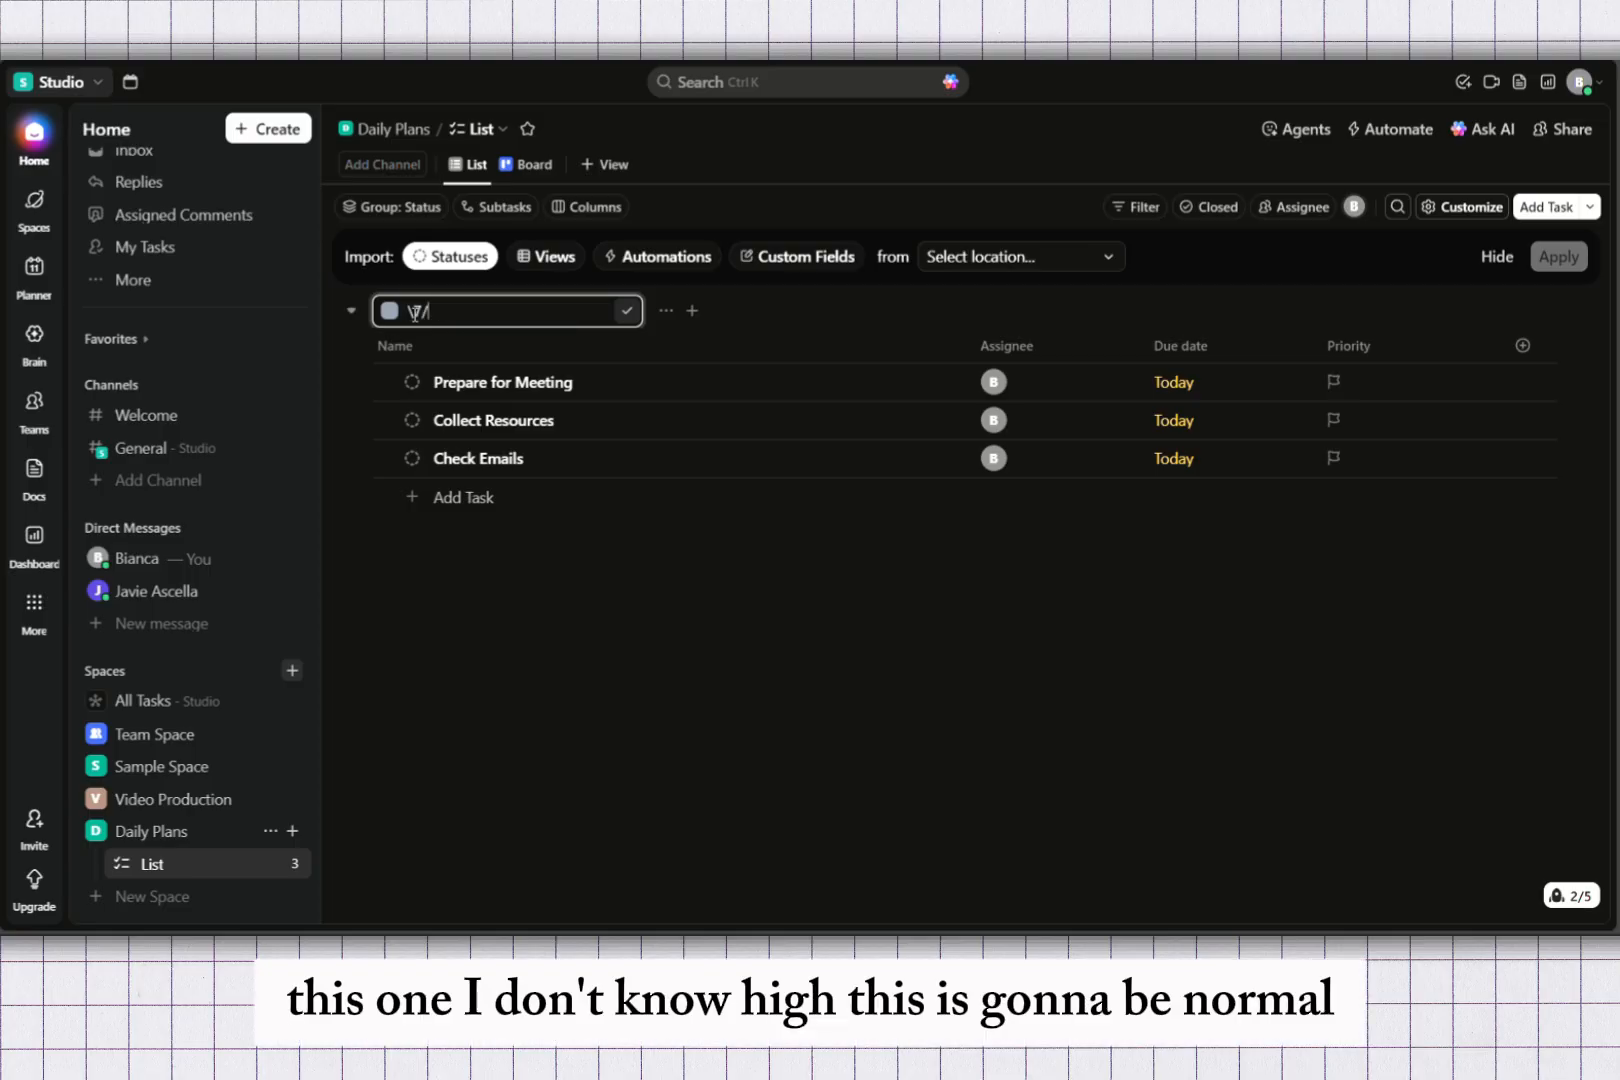
{"action": "key", "text": "BackSpace"}
{"action": "key", "text": "BackSpace"}
{"action": "key", "text": "BackSpace"}
{"action": "type", "text": "1/"}
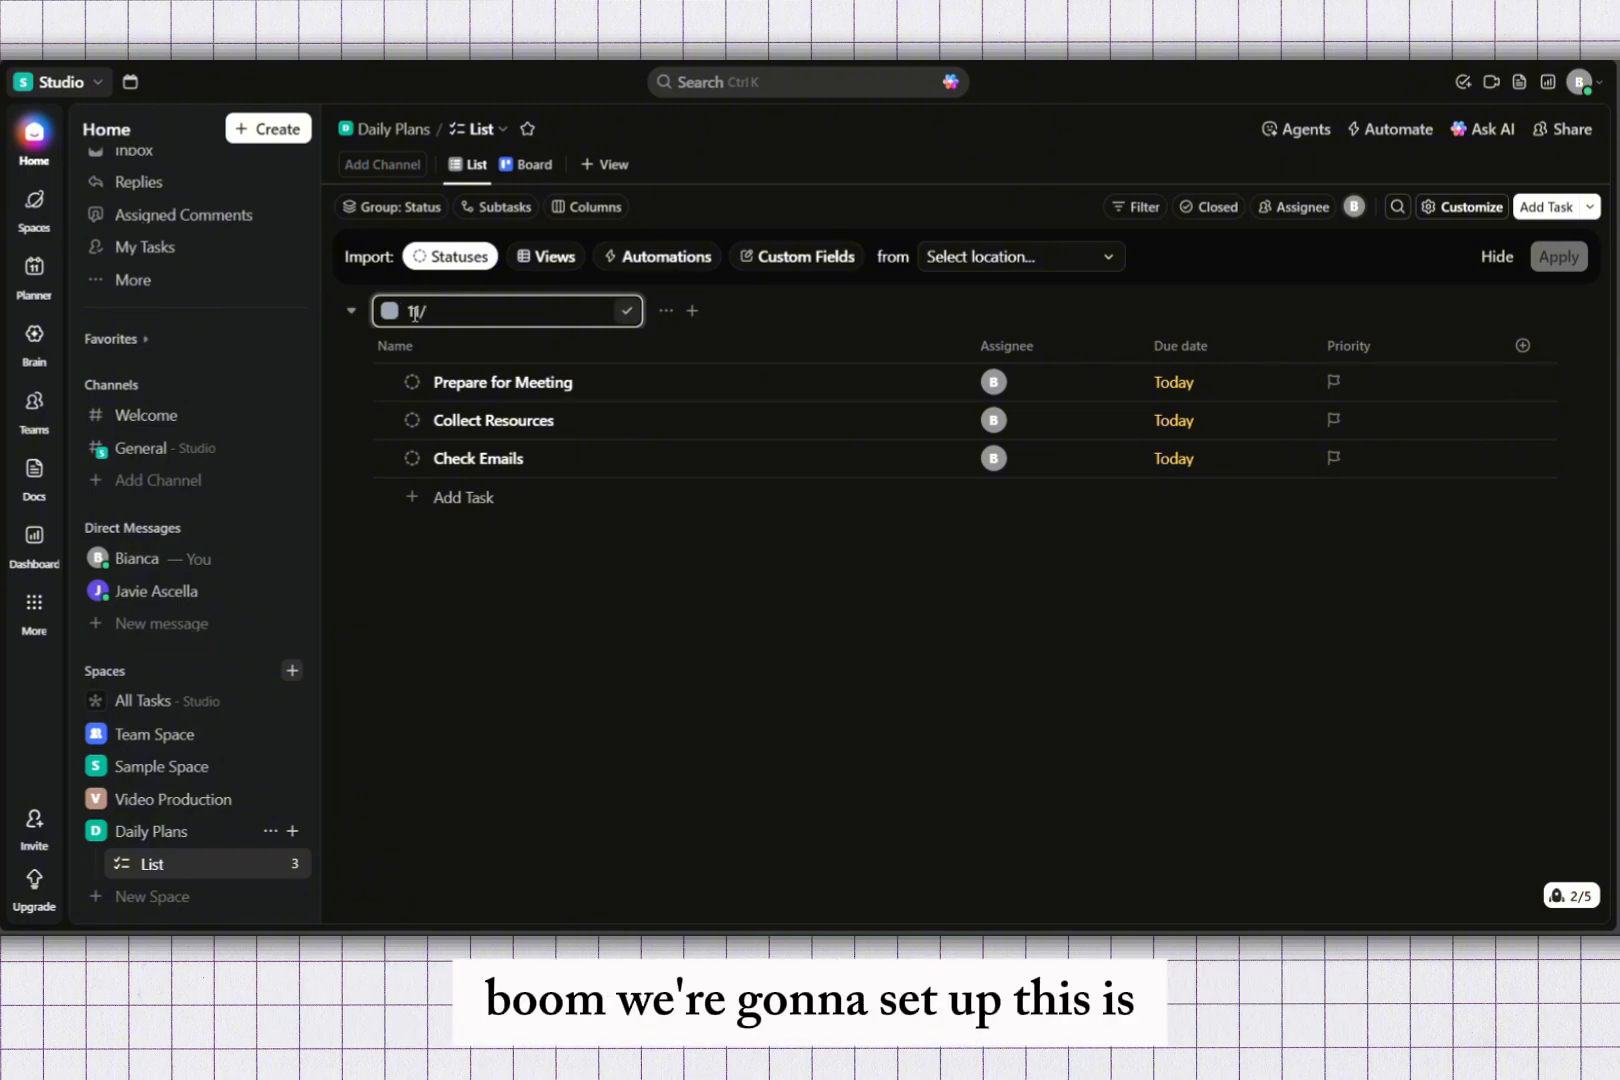
{"action": "type", "text": "21/25"}
{"action": "key", "text": "Return"}
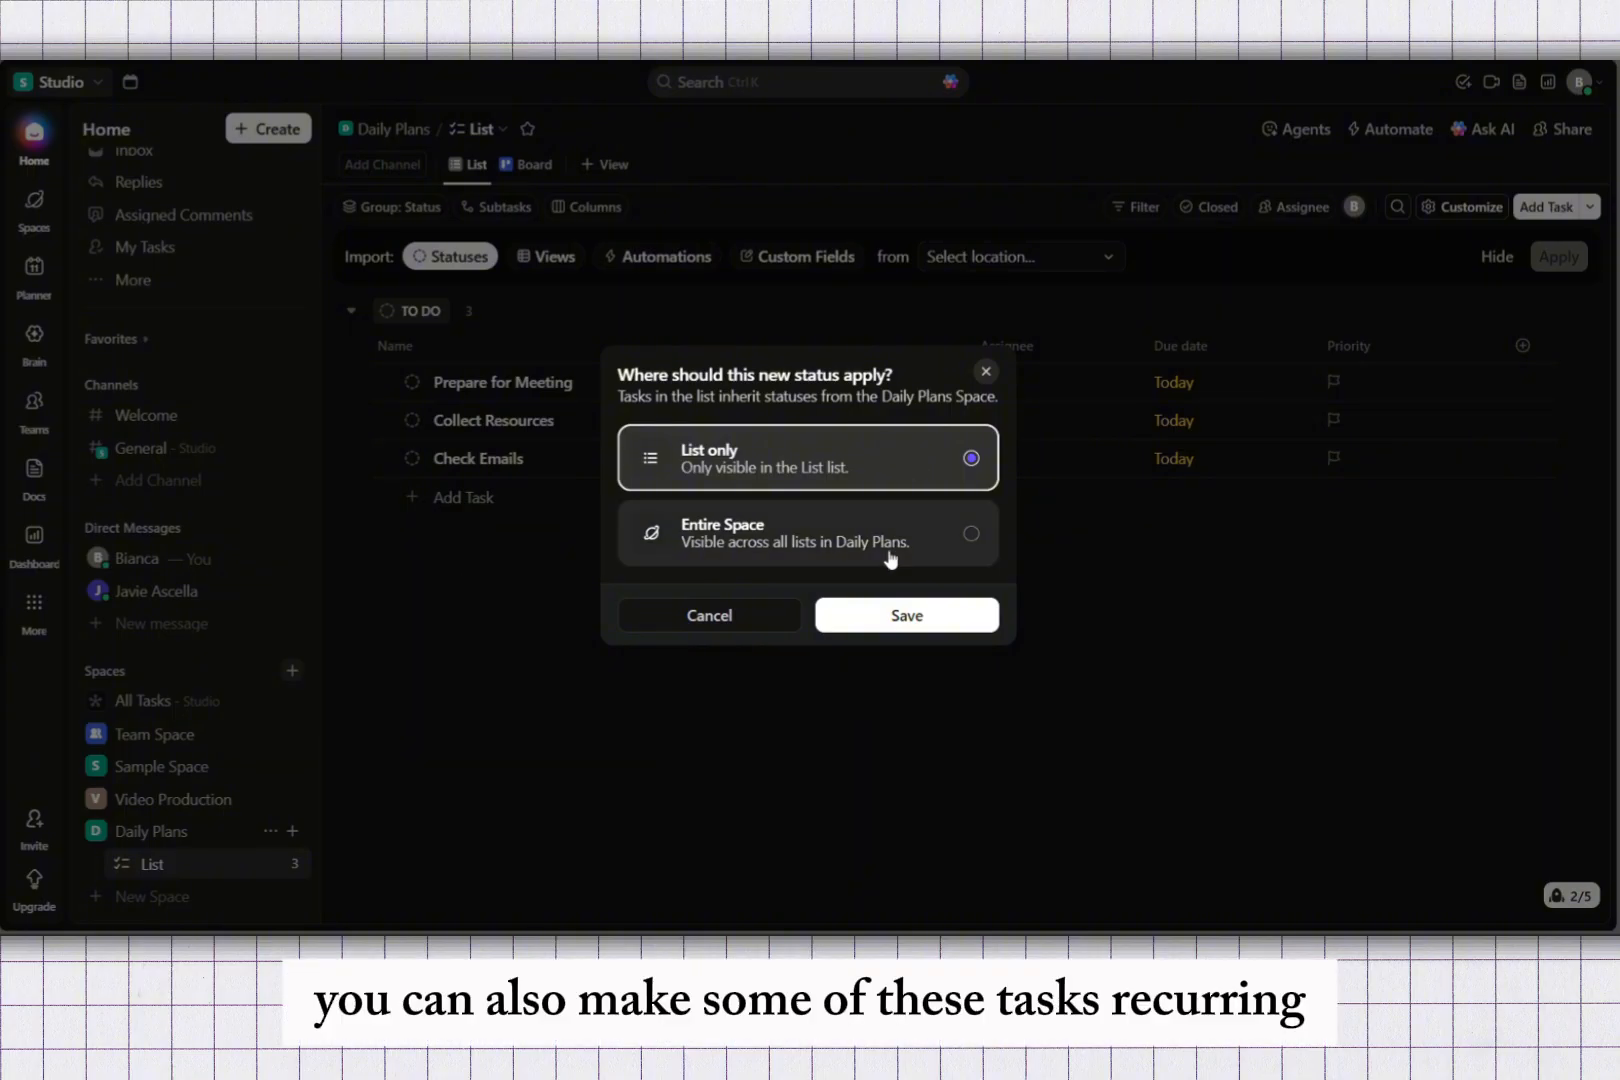
{"action": "left_click", "coordinate": [988, 371]}
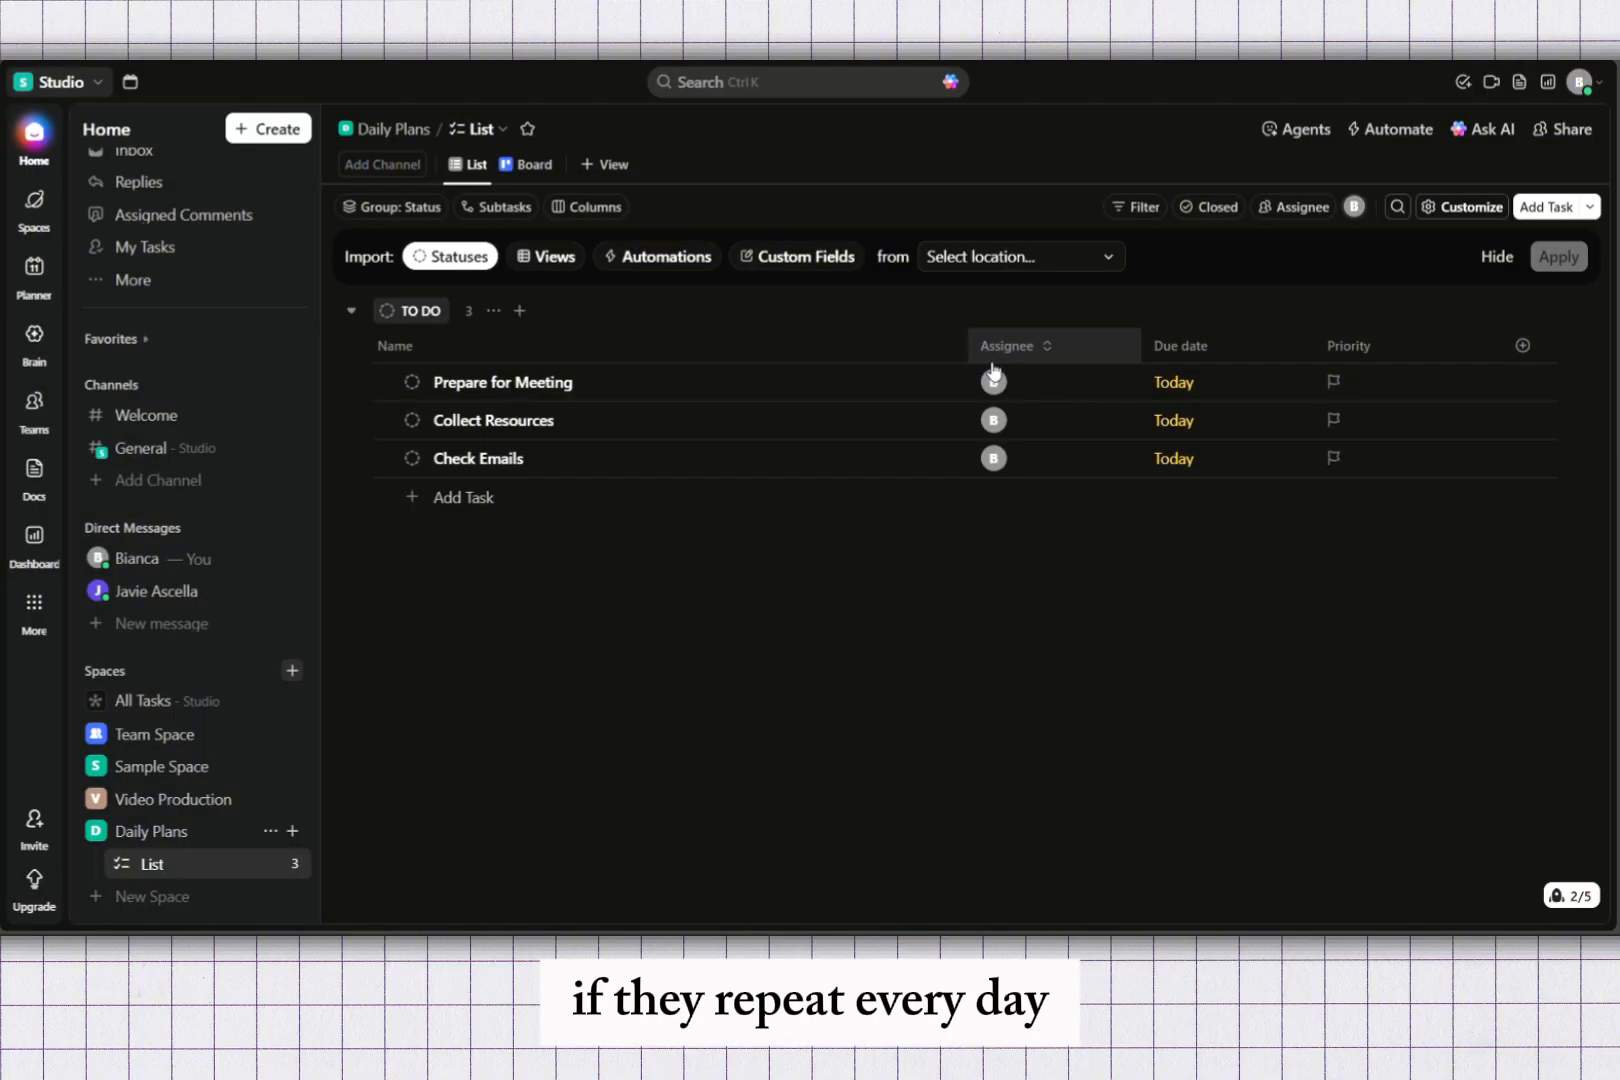
Create a new status named "11/25/25" that applies to this list only, without adding a task to it.
{"action": "left_click", "coordinate": [434, 554]}
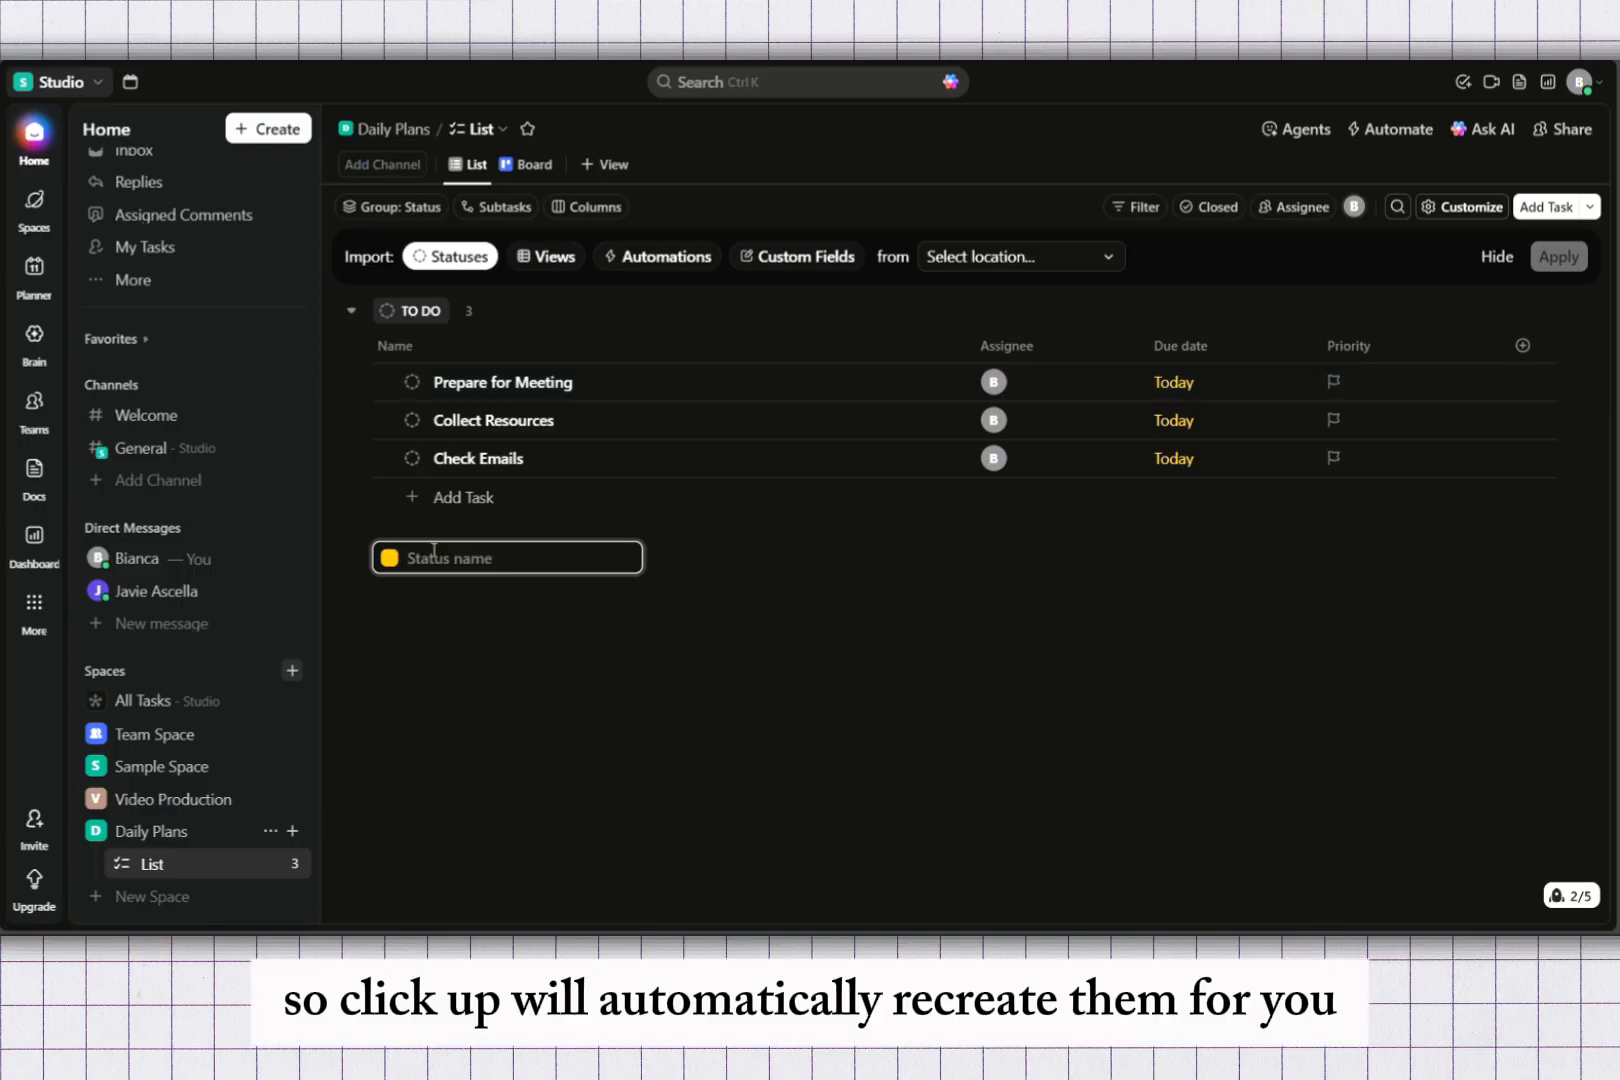
{"action": "type", "text": "11/25"}
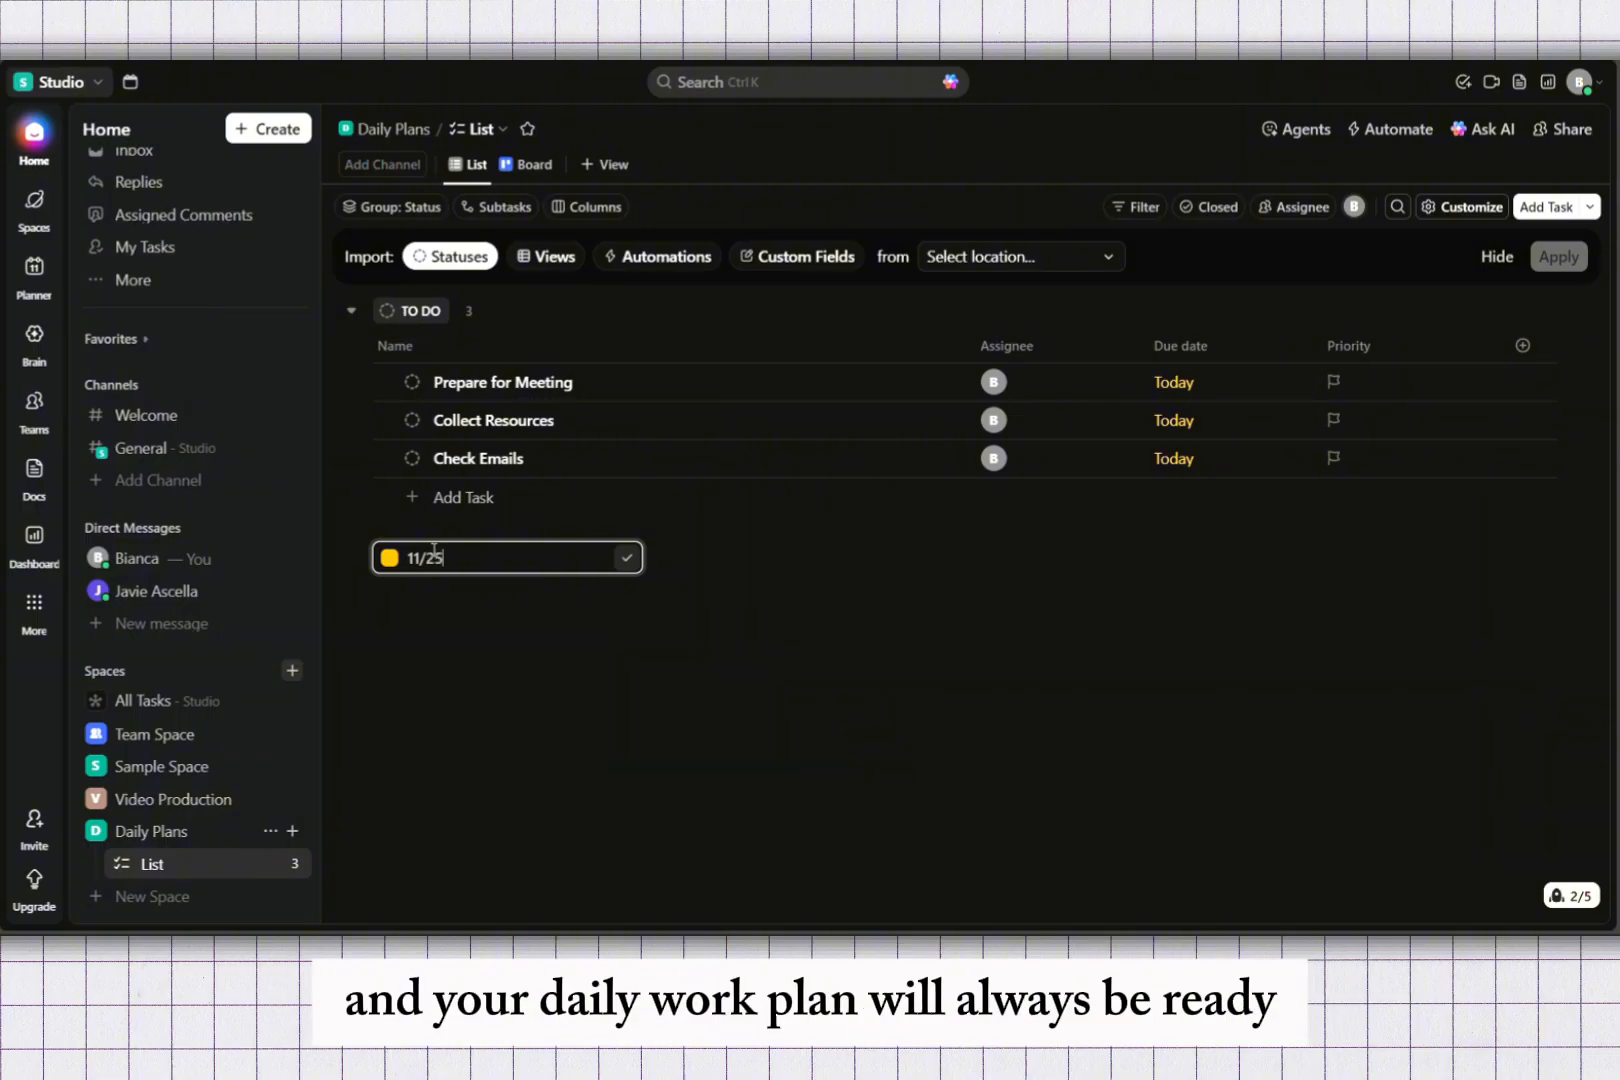
{"action": "type", "text": "/25"}
{"action": "key", "text": "Return"}
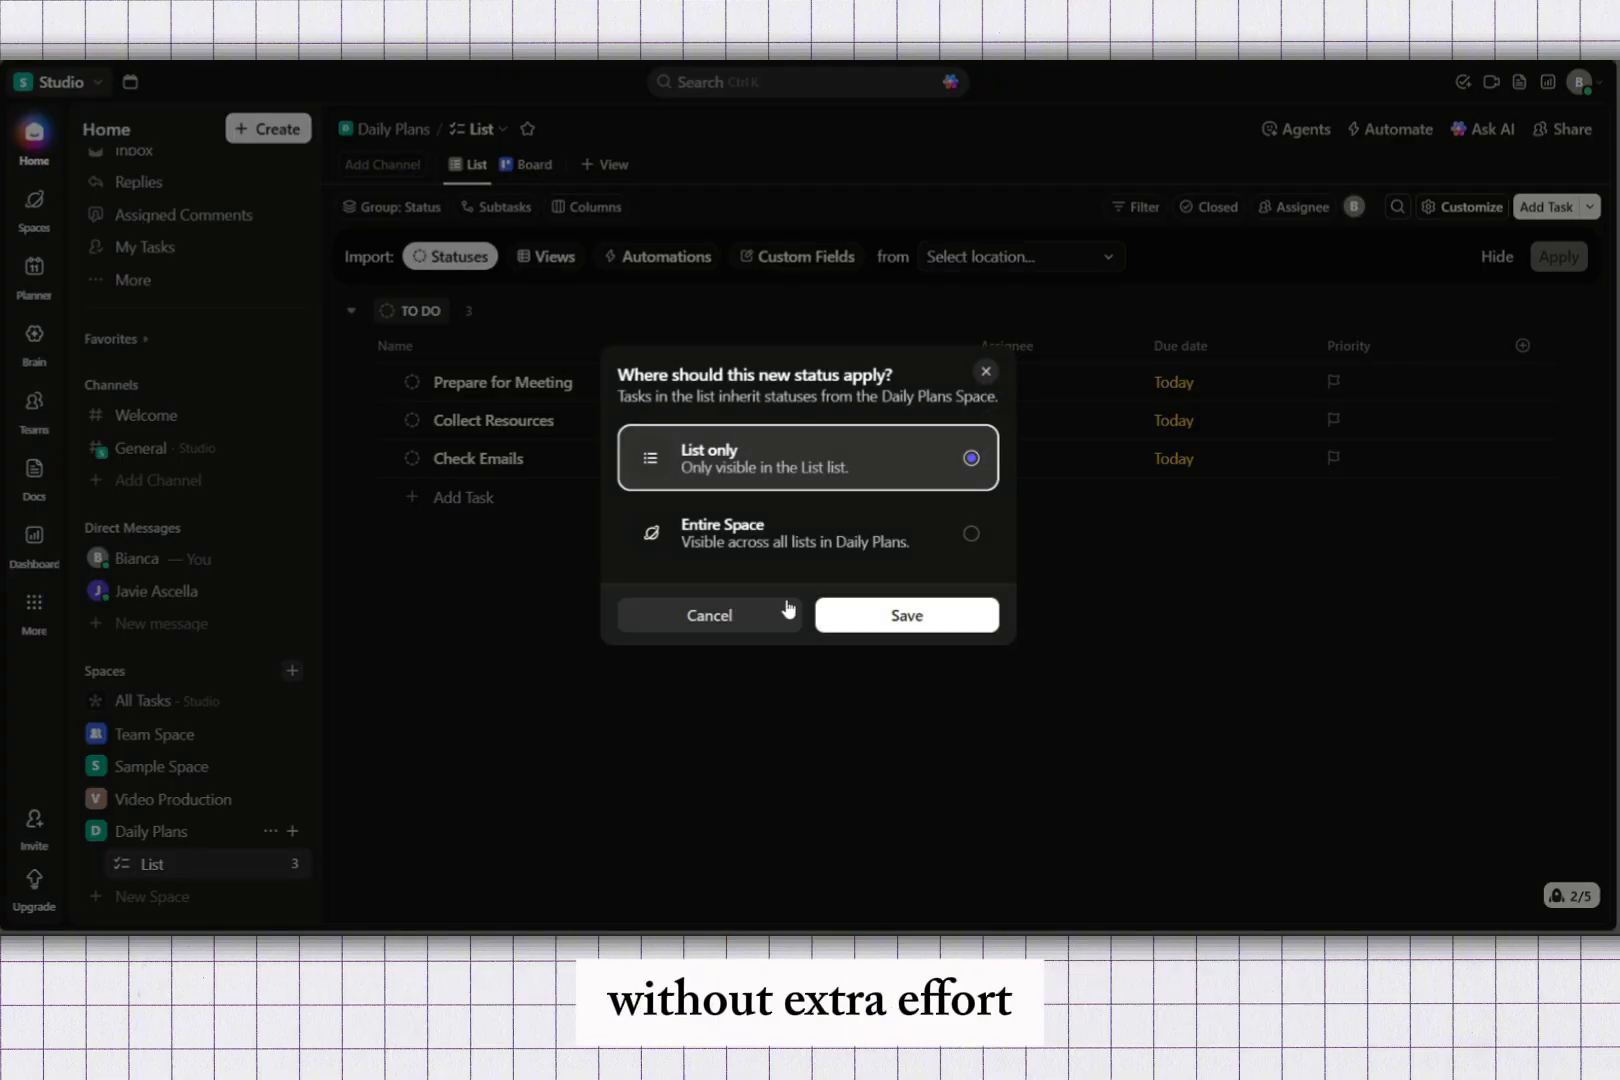
{"action": "left_click", "coordinate": [888, 617]}
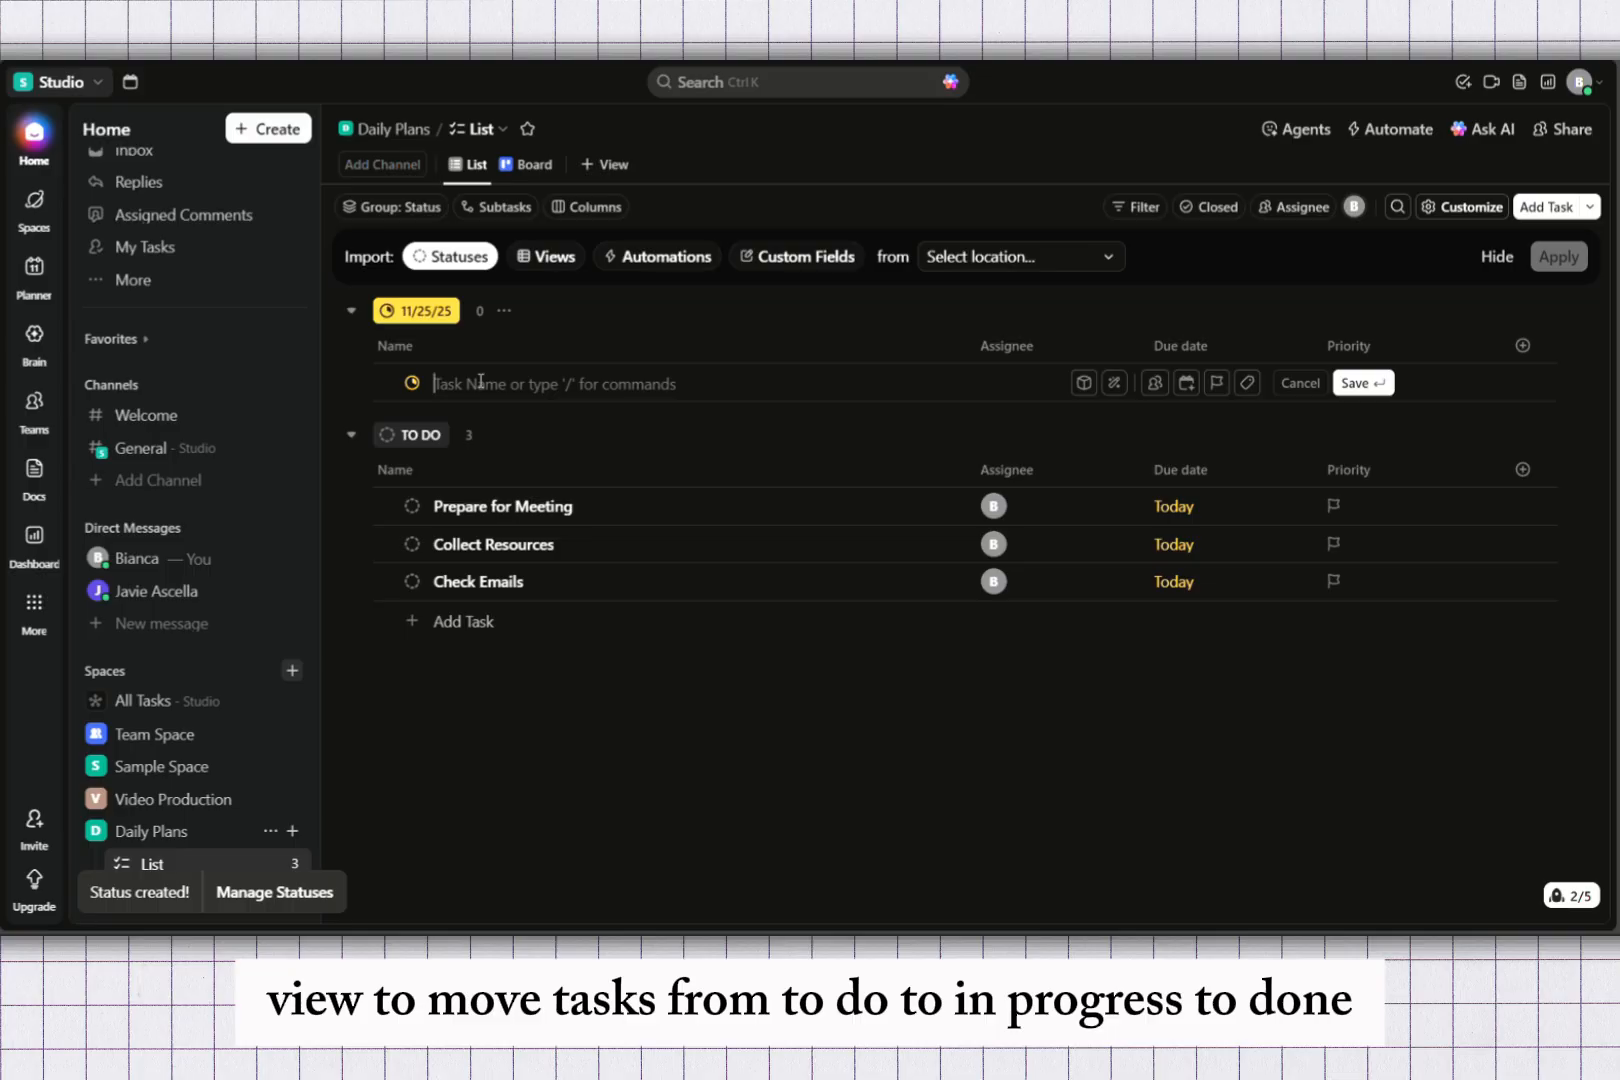
{"action": "left_click", "coordinate": [498, 437]}
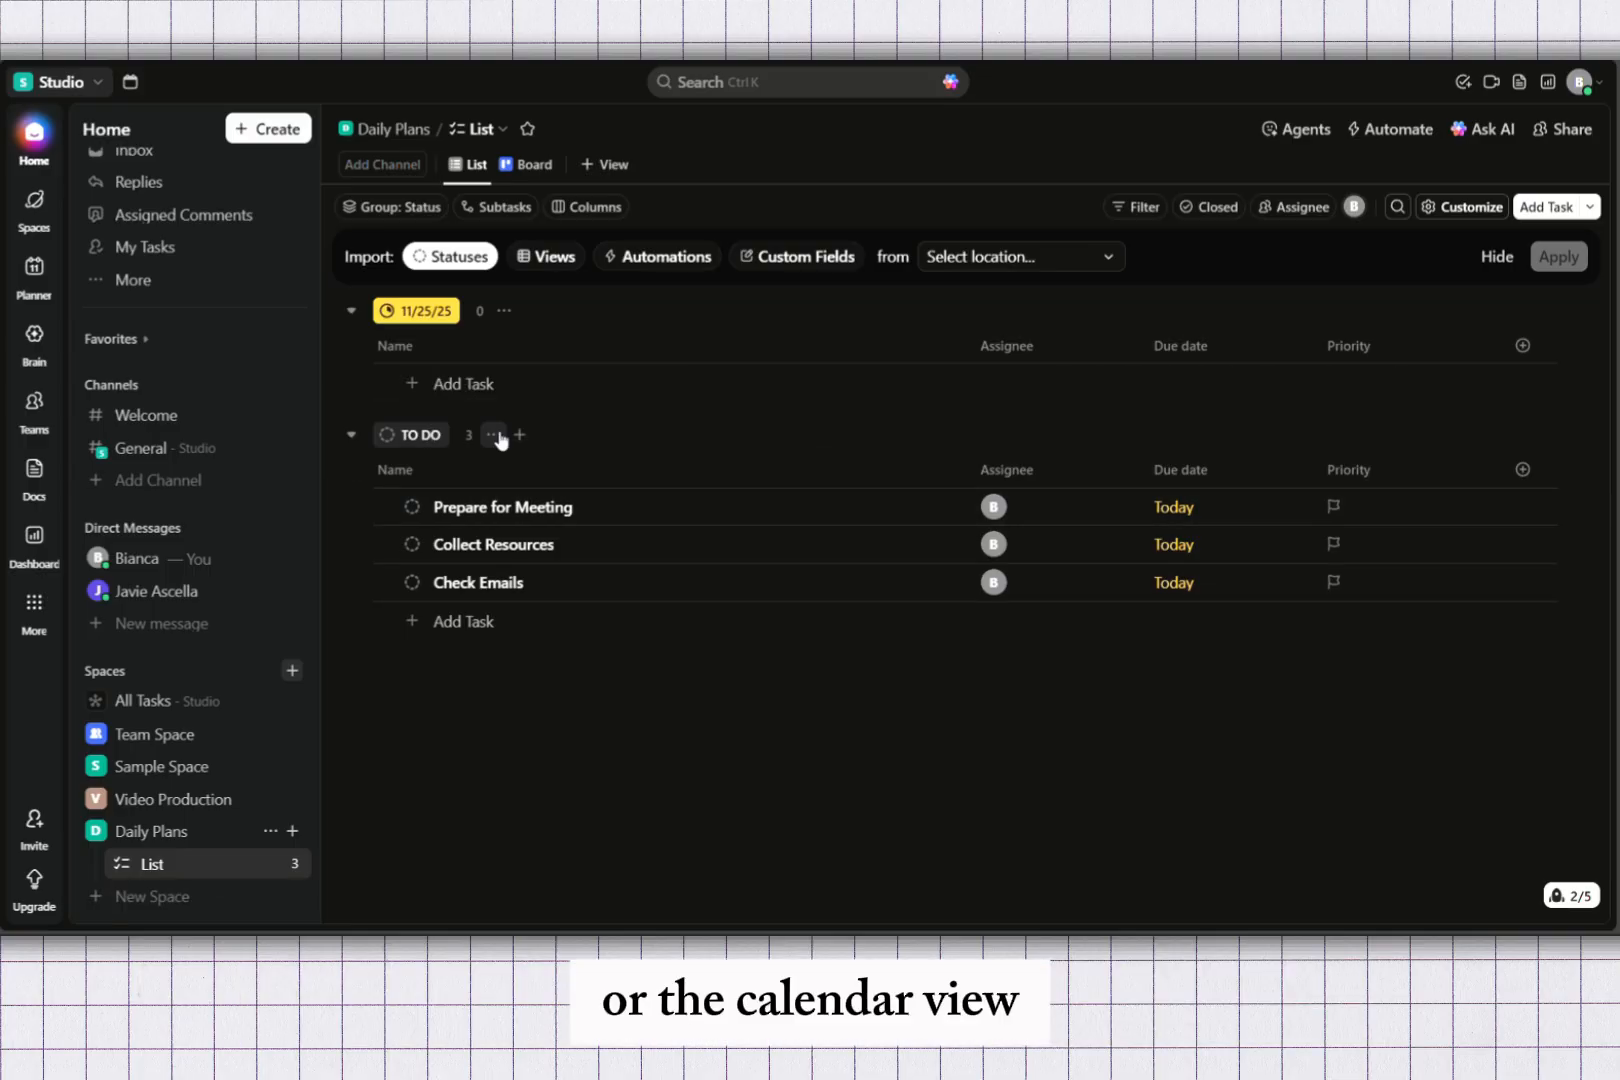
{"action": "left_click", "coordinate": [494, 434]}
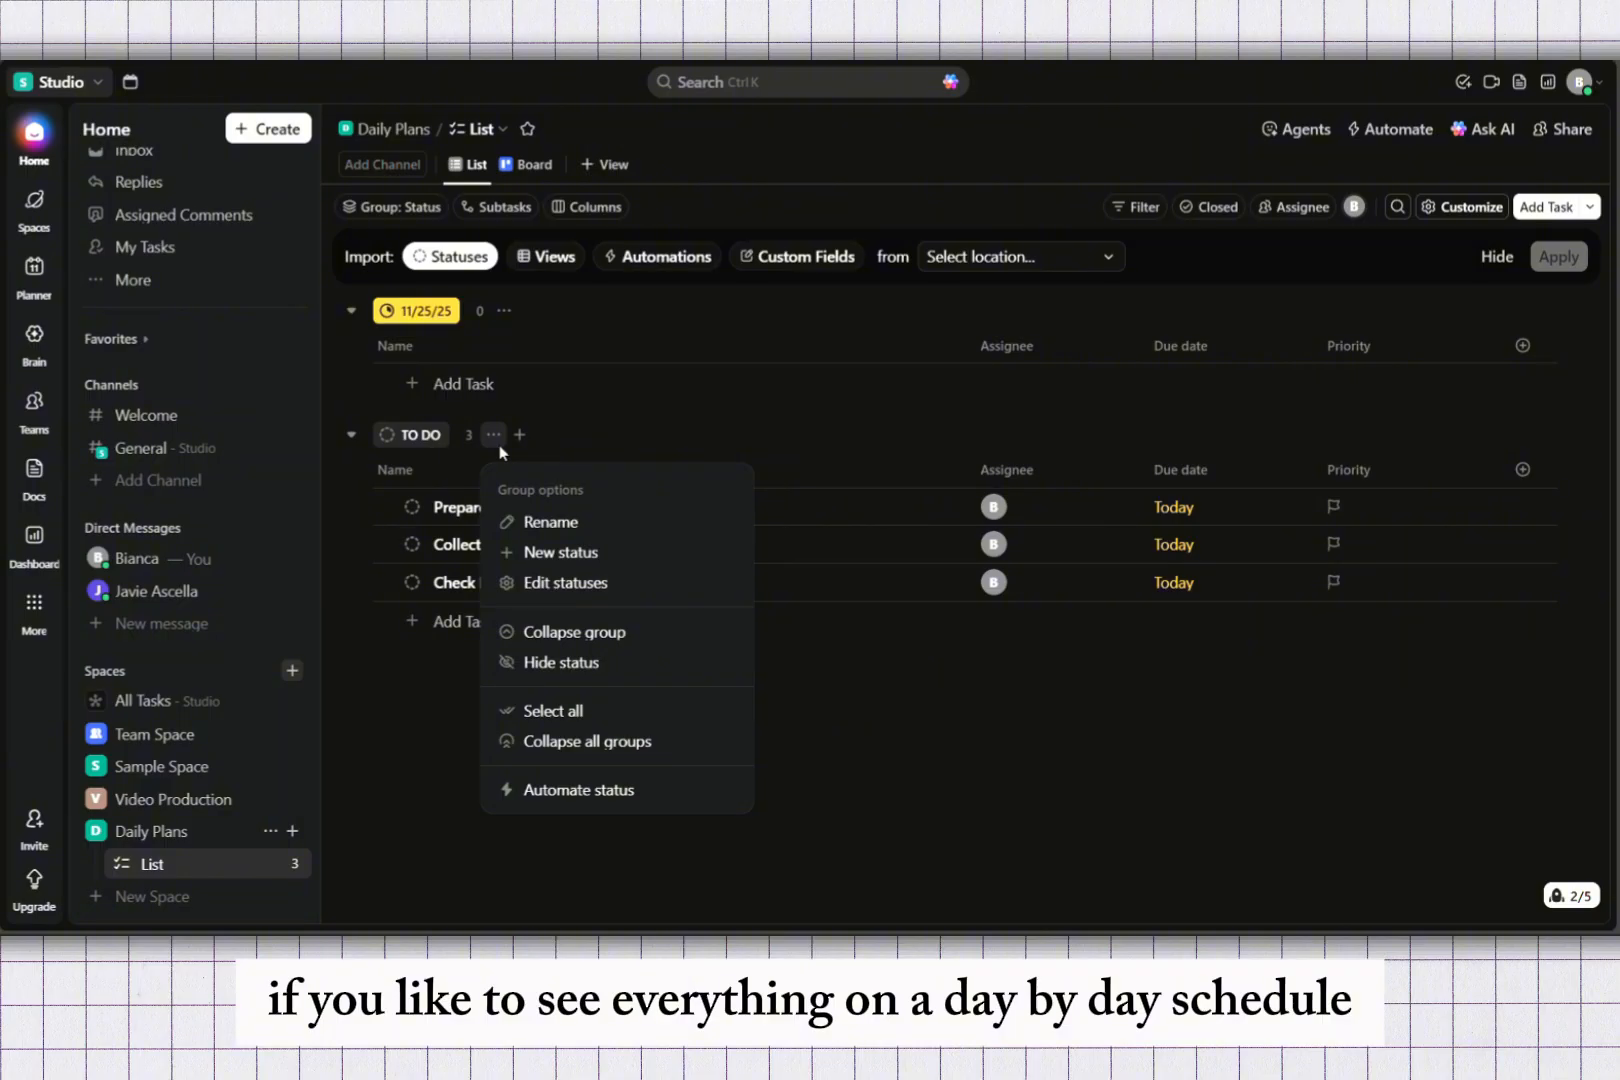
{"action": "left_click", "coordinate": [445, 725]}
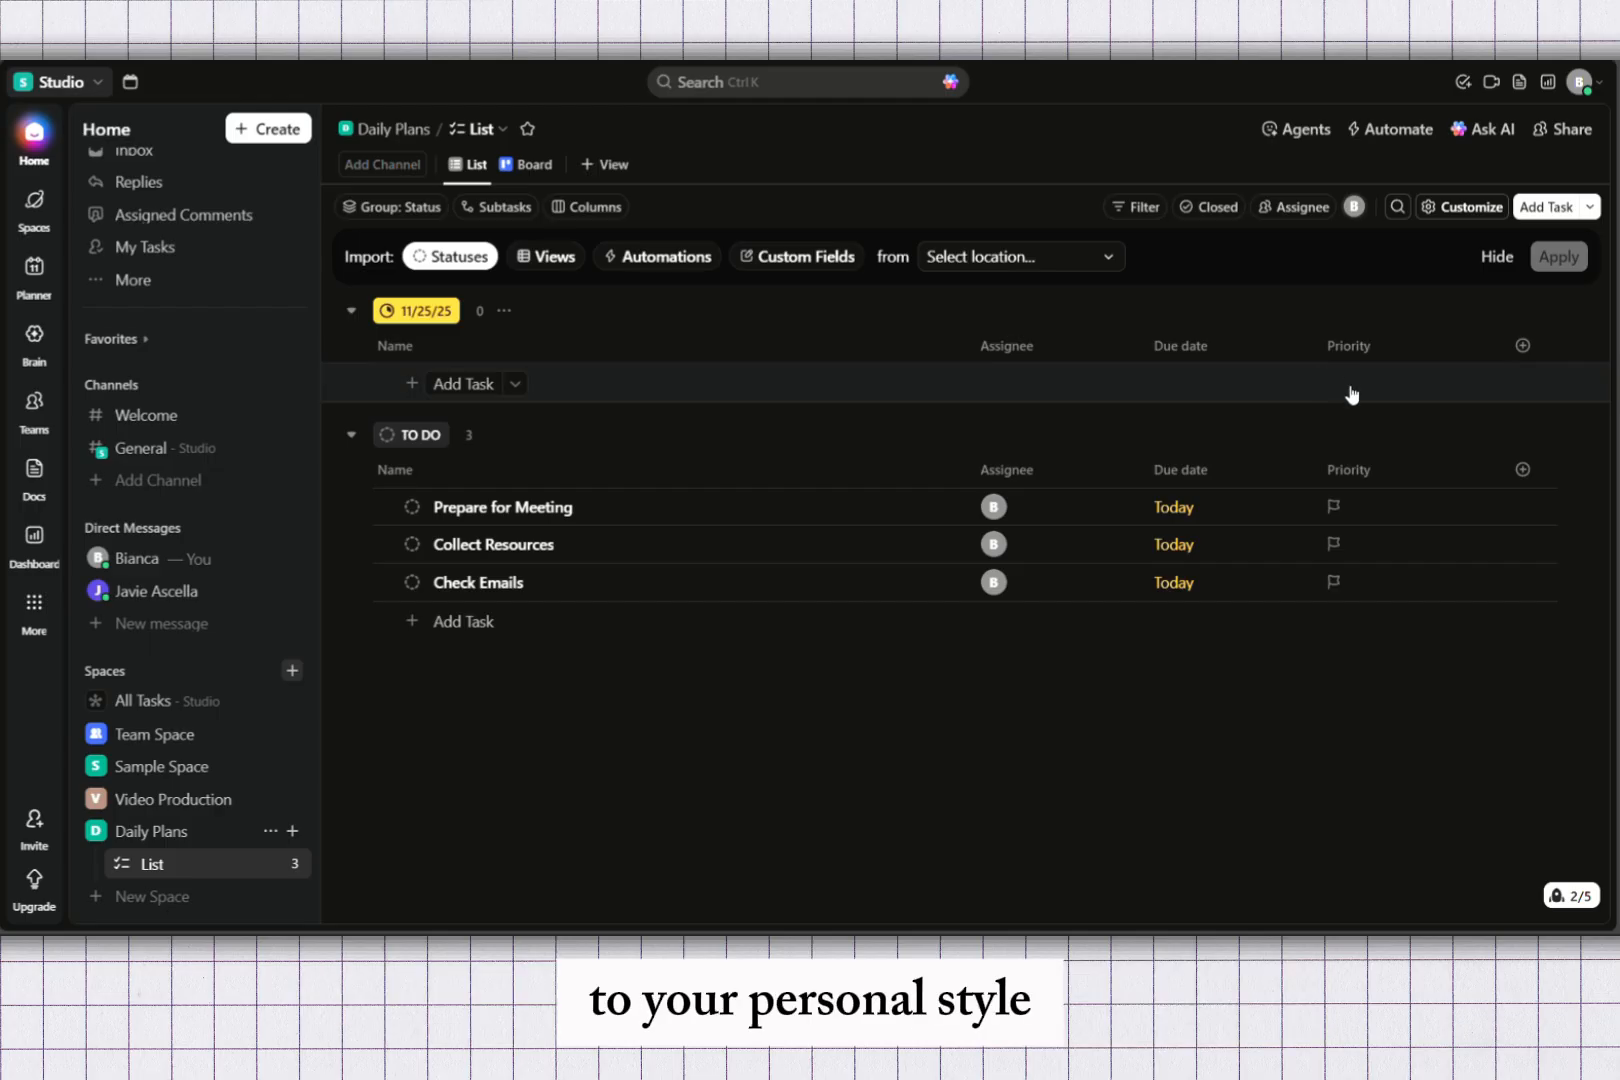
Set the priority of Prepare for Meeting and Collect Resources to Urgent and of Check Emails to High.
{"action": "left_click", "coordinate": [1337, 510]}
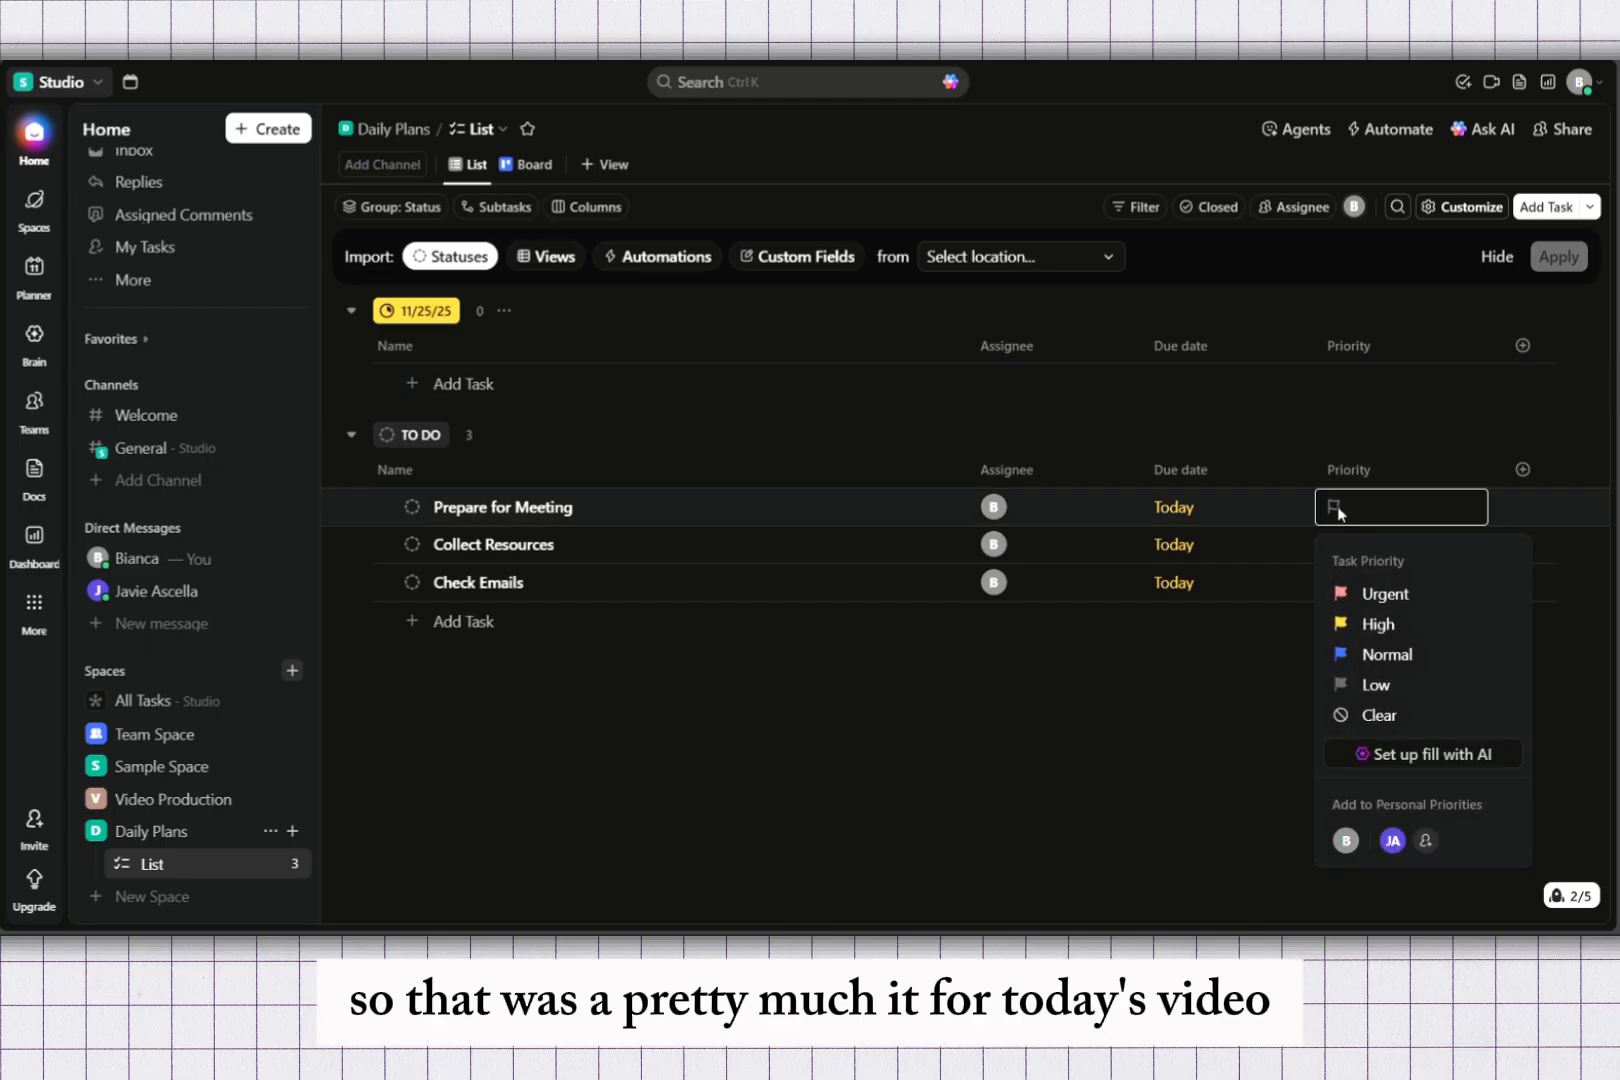
{"action": "left_click", "coordinate": [1350, 590]}
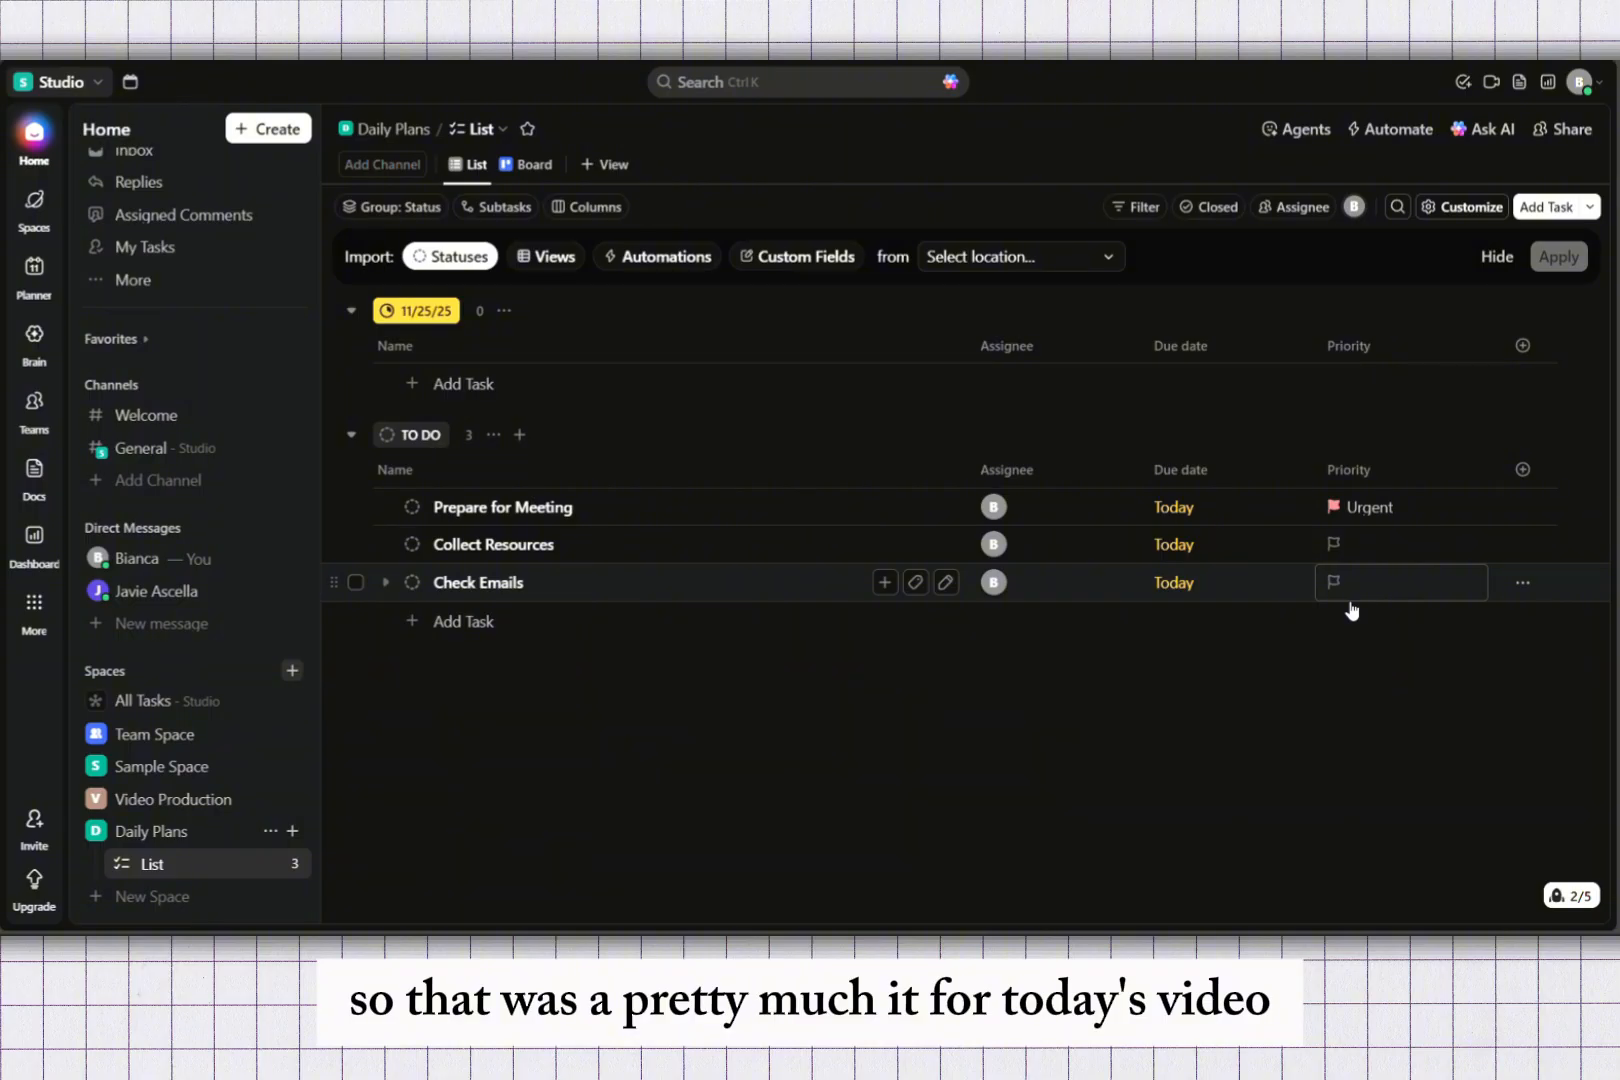
{"action": "left_click", "coordinate": [1347, 546]}
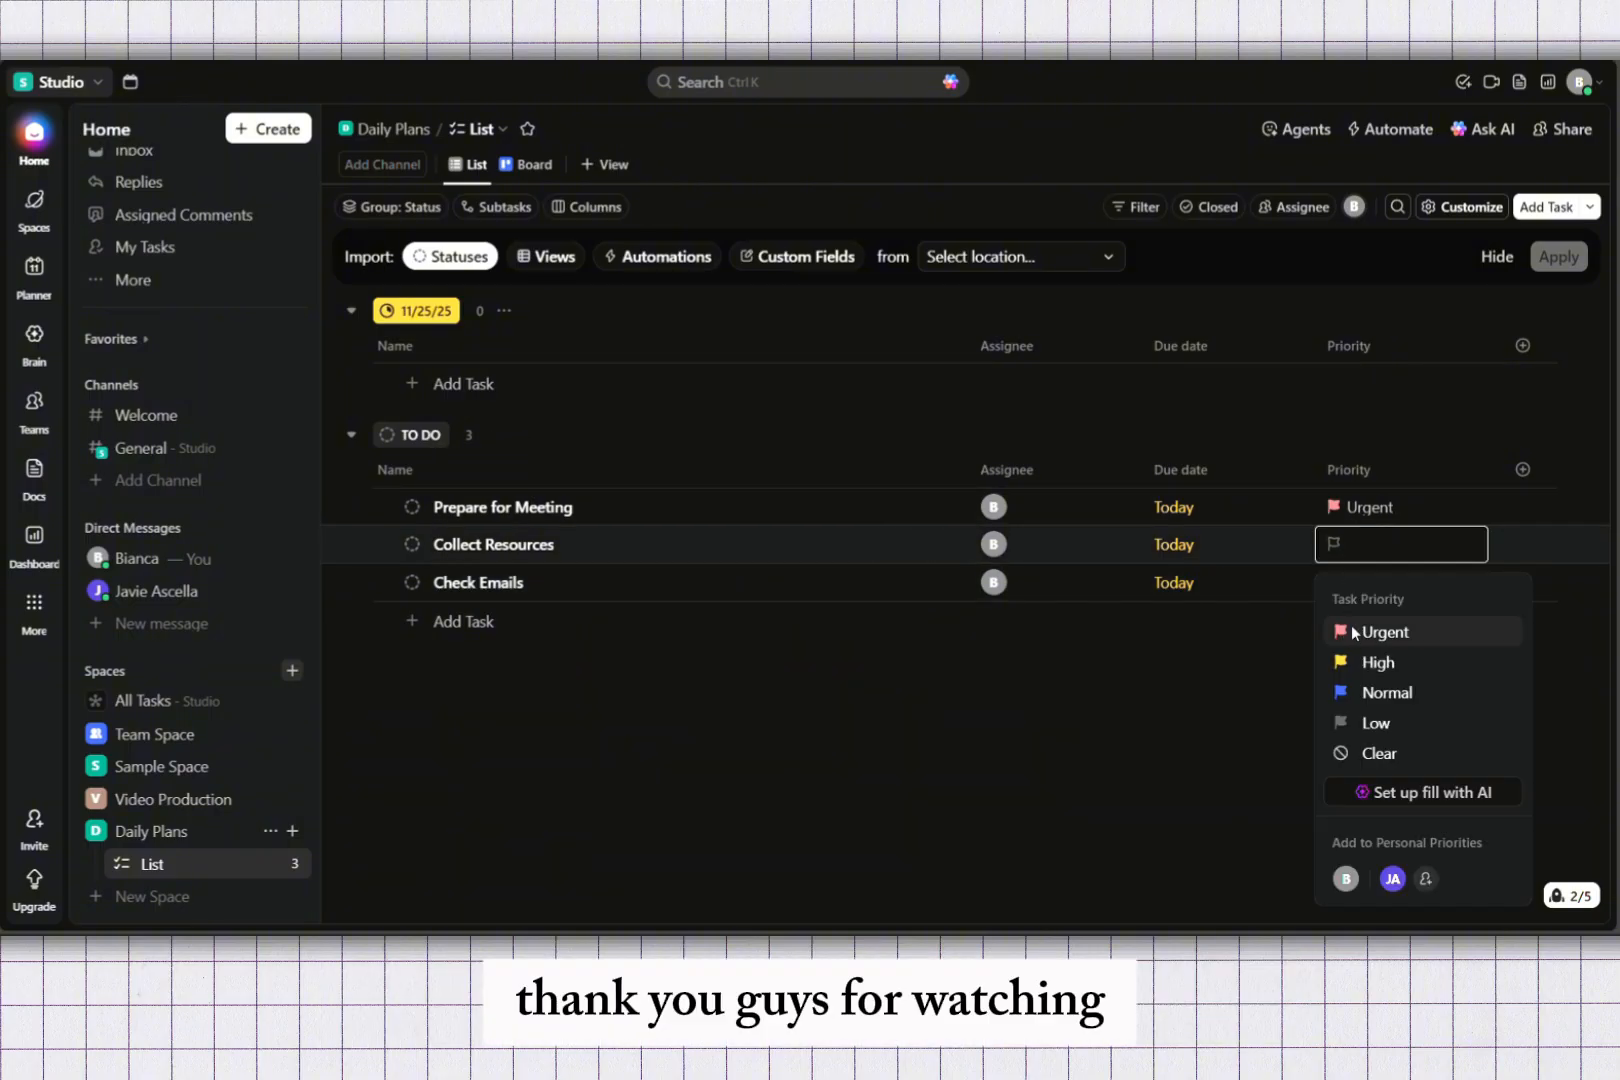
{"action": "left_click", "coordinate": [1354, 632]}
{"action": "left_click", "coordinate": [1347, 585]}
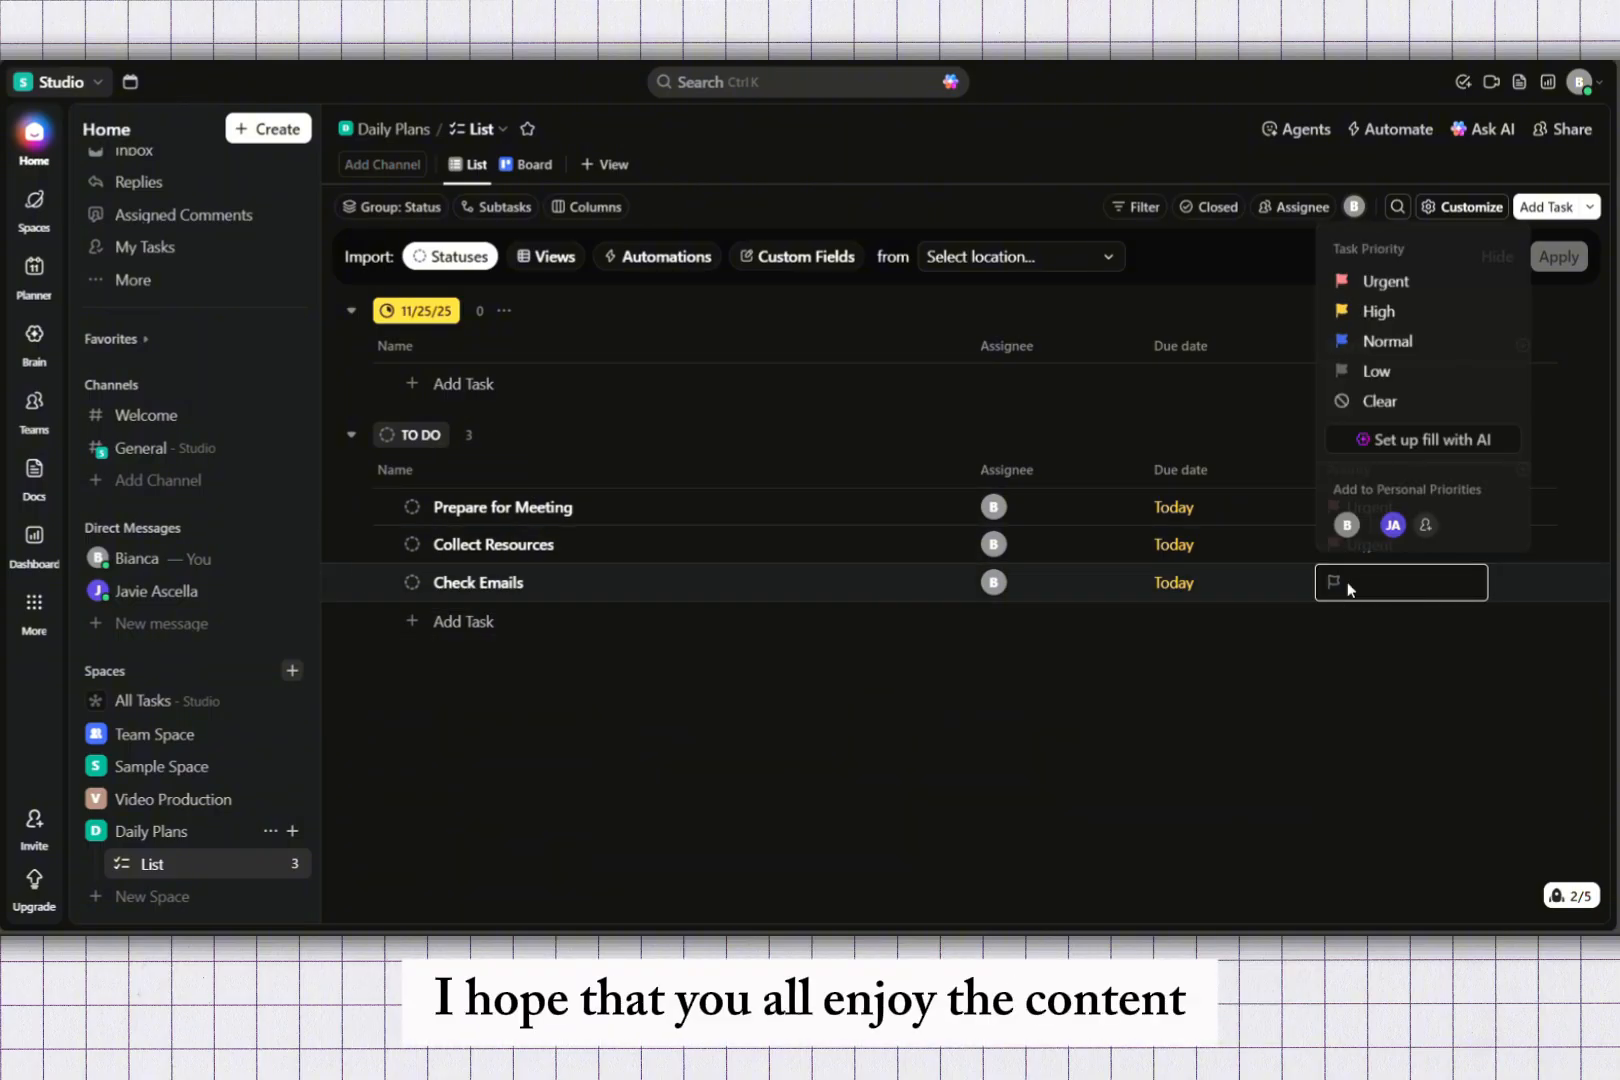
{"action": "left_click", "coordinate": [1384, 314]}
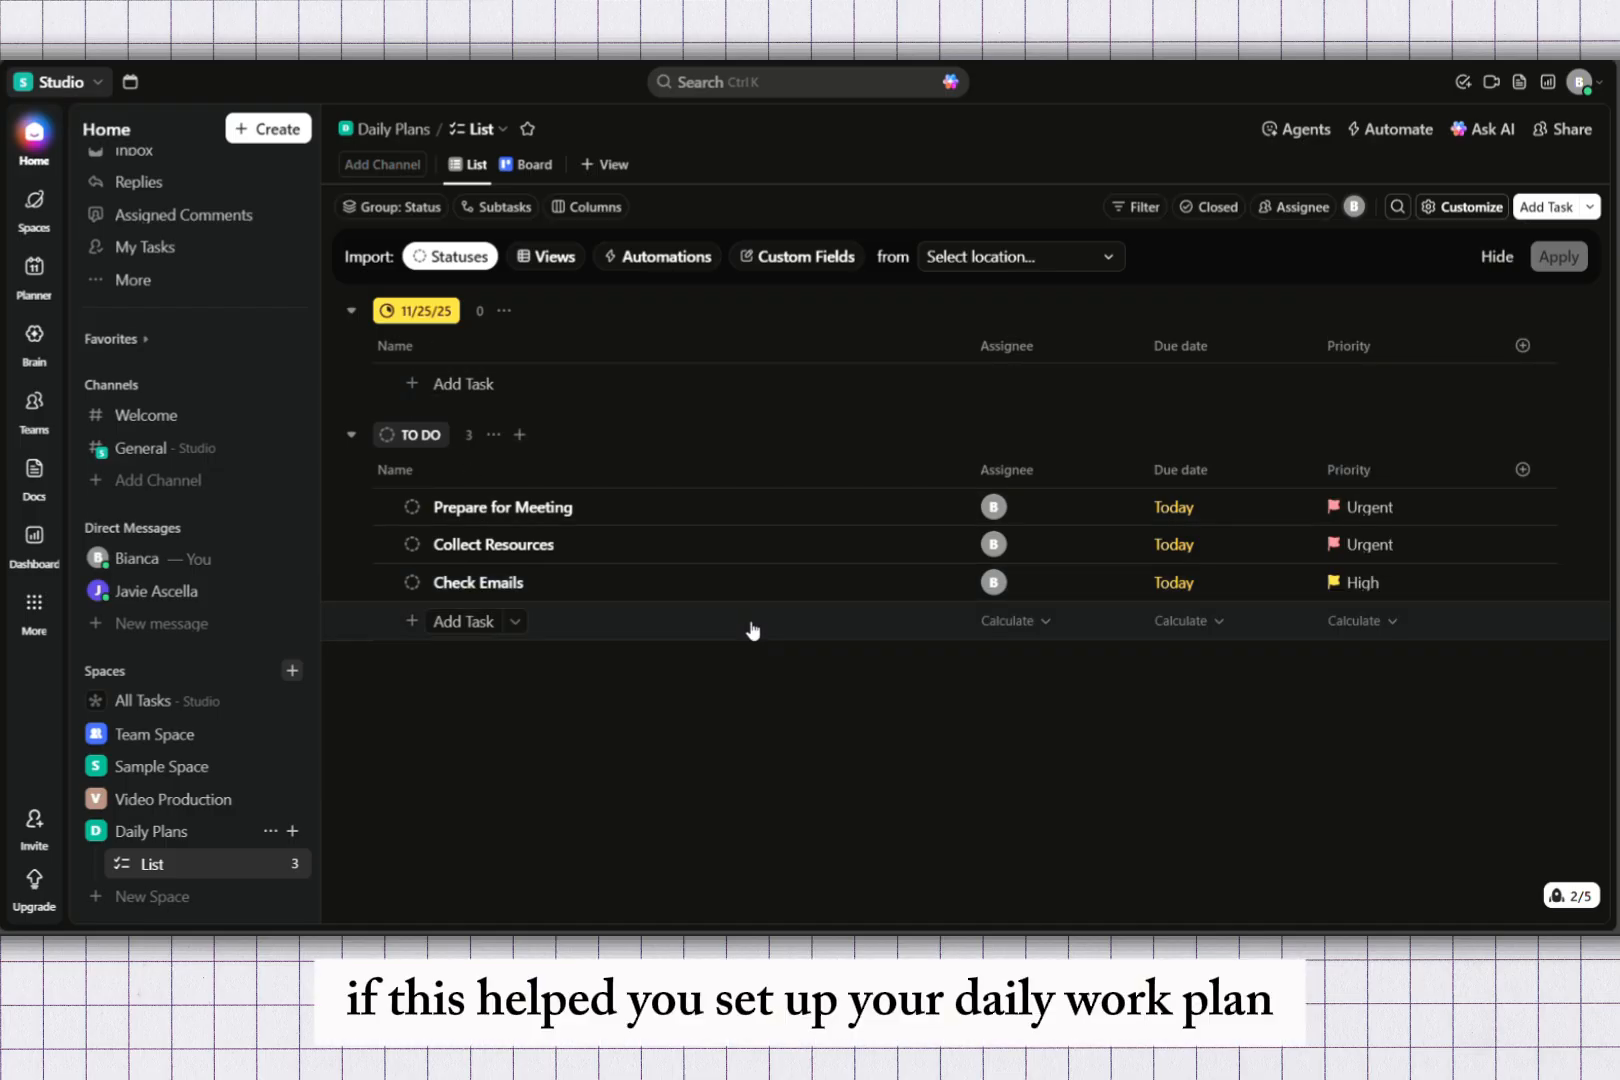